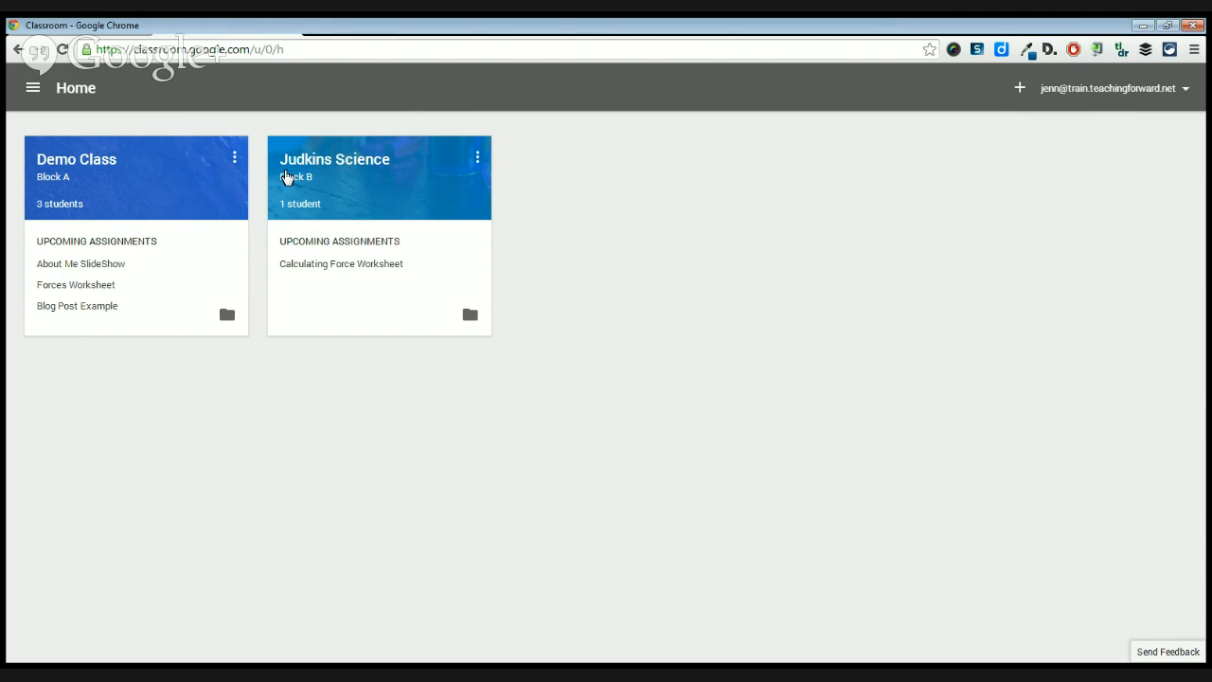
# Create a class named Prof Dev with the section Fridays.
pyautogui.click(1020, 90)
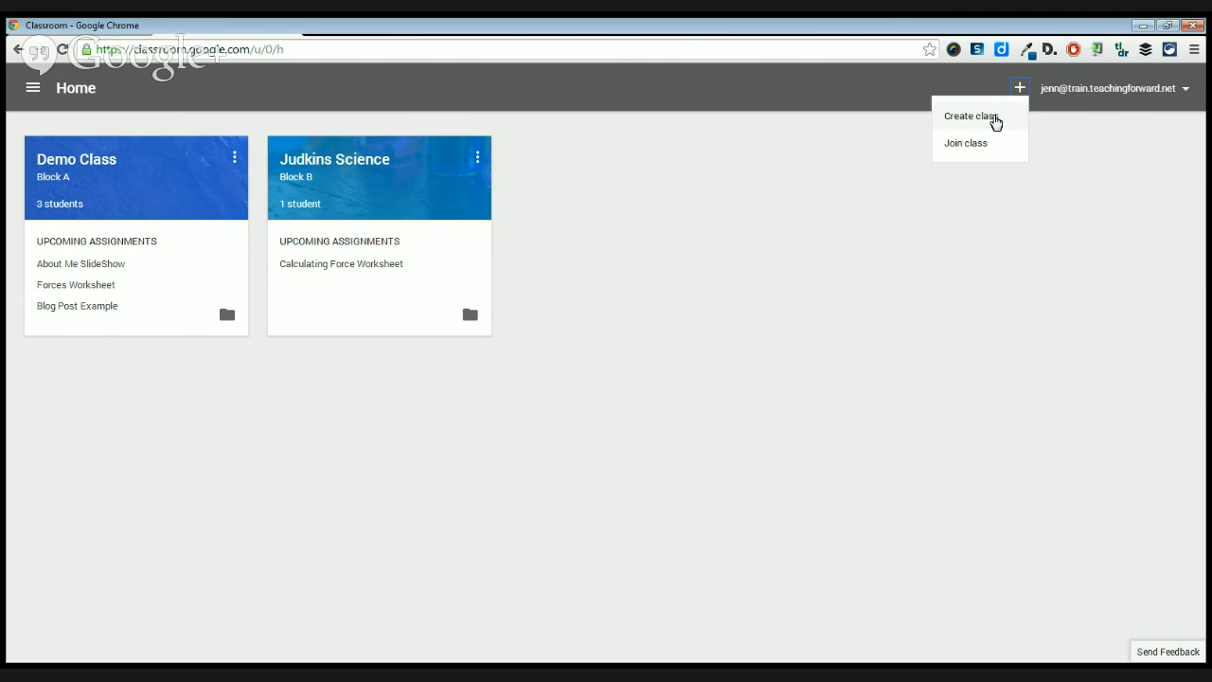
pyautogui.click(993, 117)
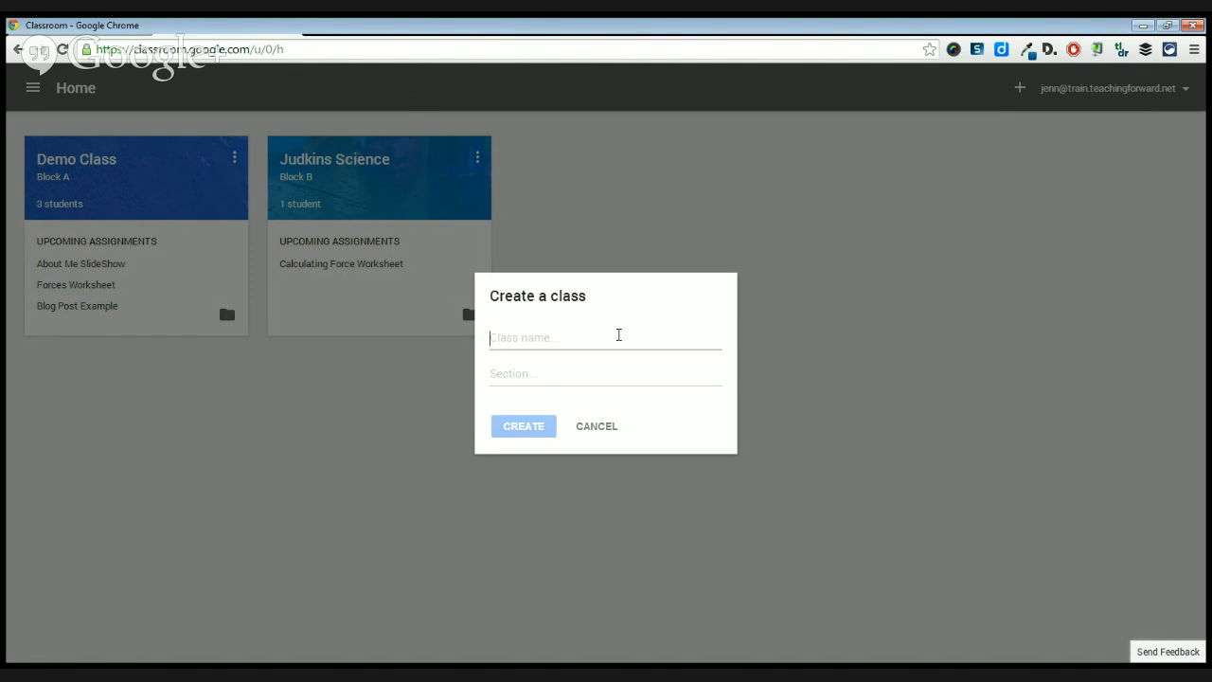
pyautogui.write('Prof Dev')
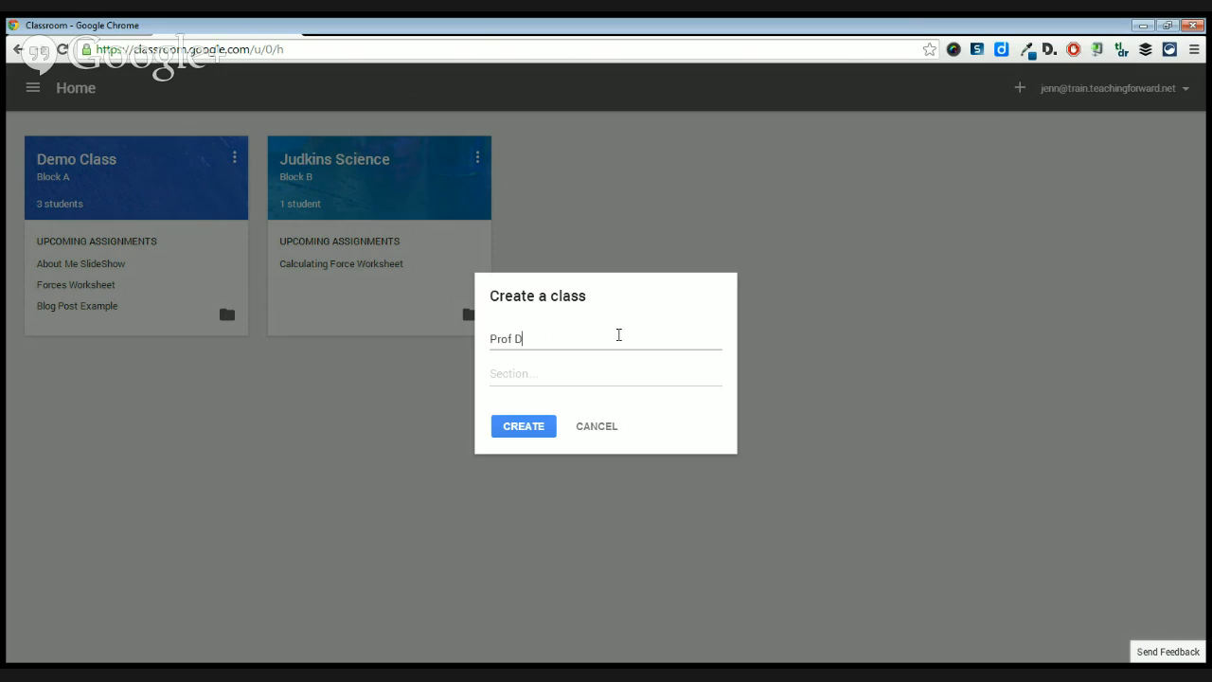
pyautogui.click(572, 376)
pyautogui.write('Fridays')
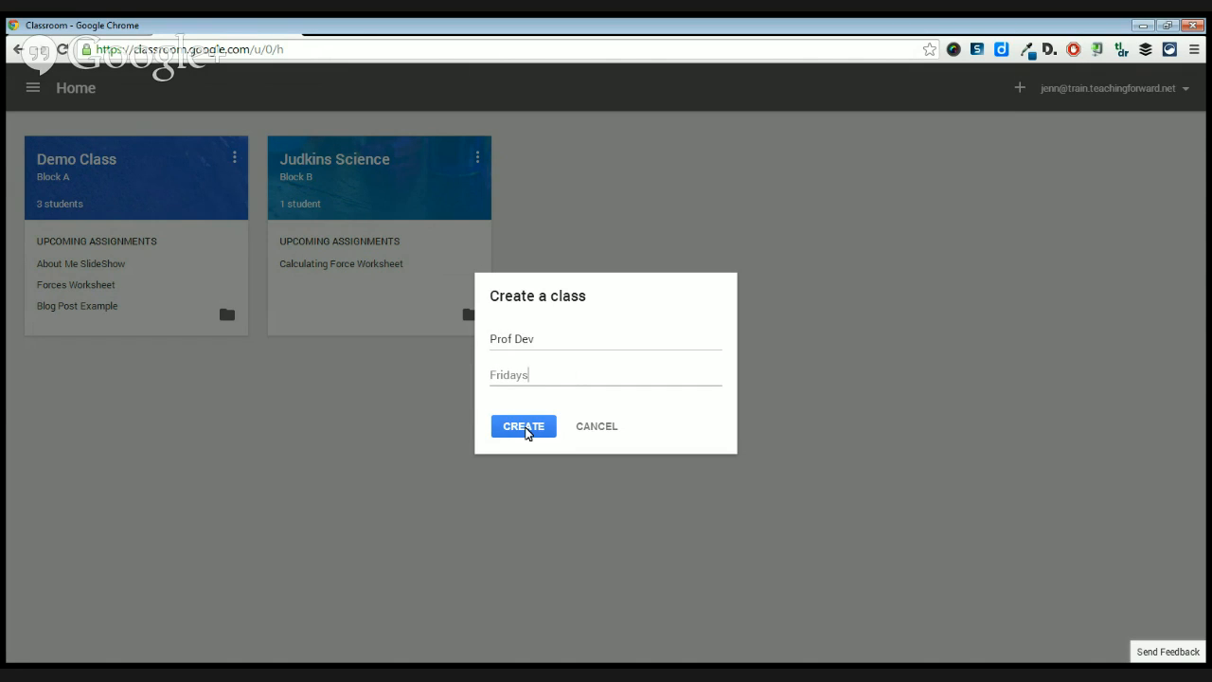
pyautogui.click(528, 430)
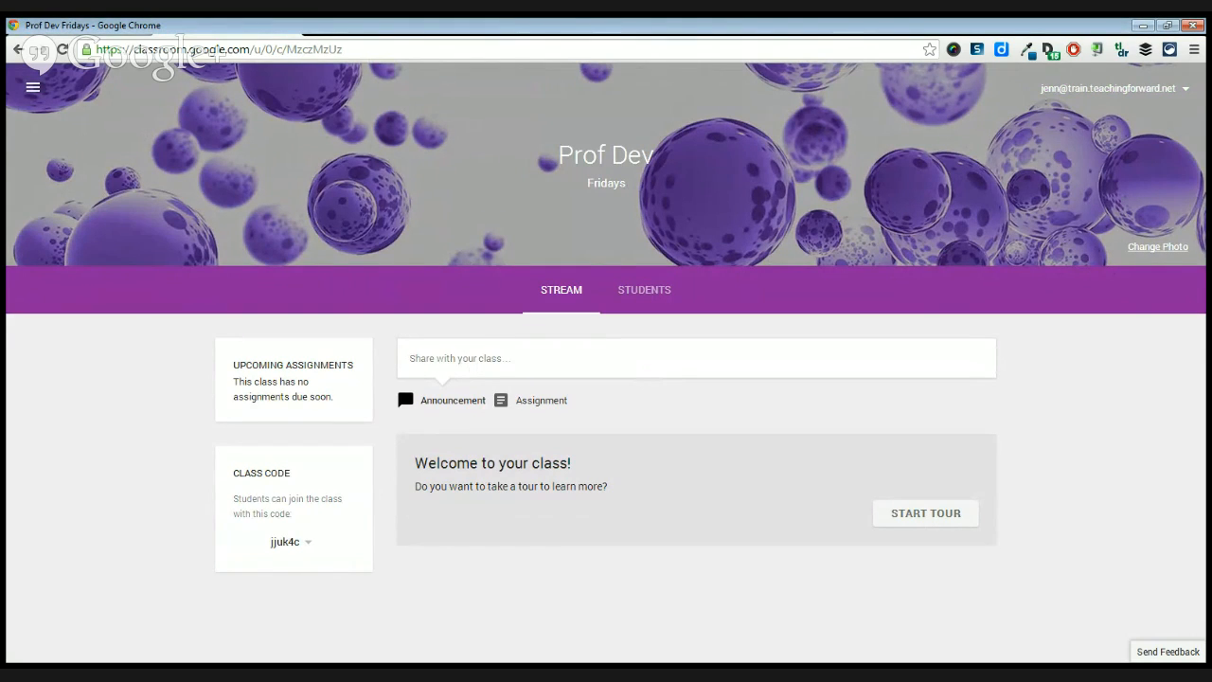
# Change the Prof Dev class header photo to the gallery image of an open book with heart-shaped pages.
pyautogui.click(1157, 248)
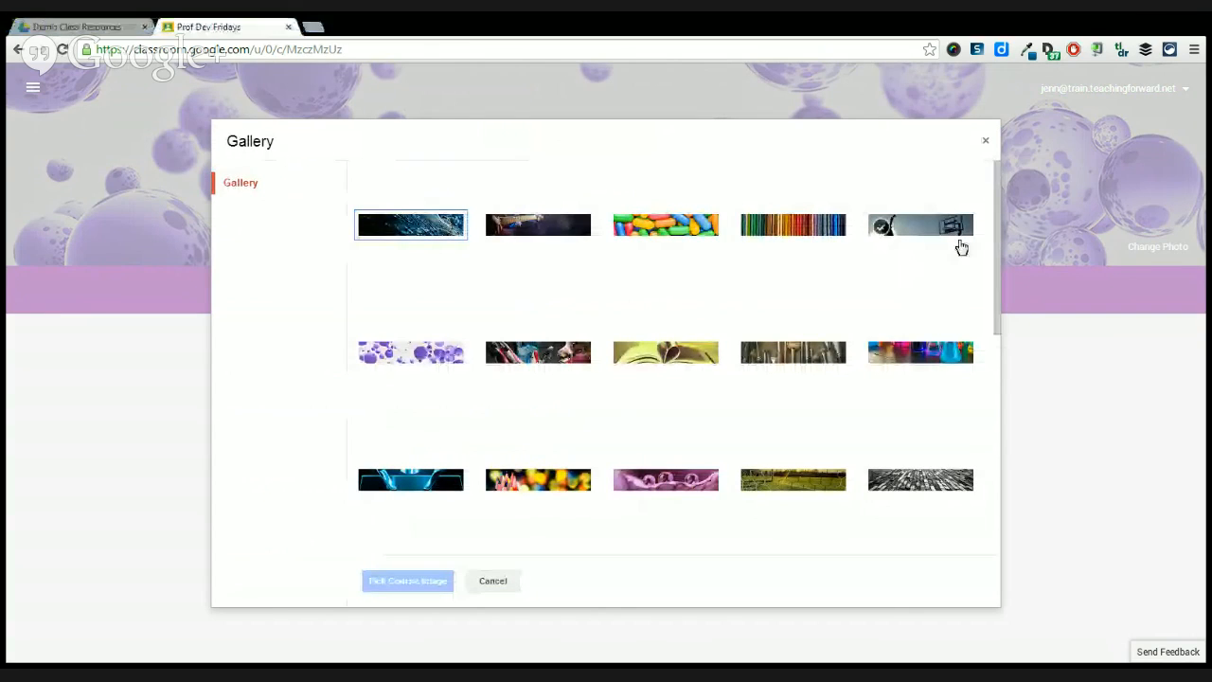
pyautogui.moveTo(994, 256); pyautogui.dragTo(979, 305)
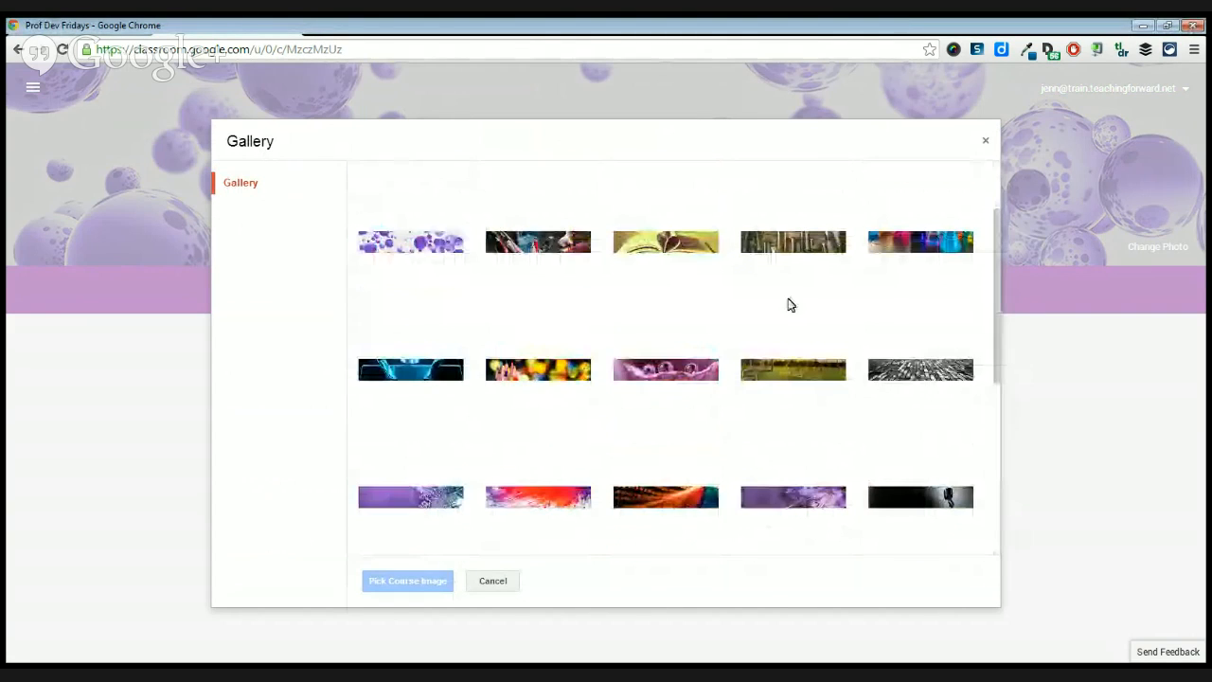
pyautogui.click(671, 245)
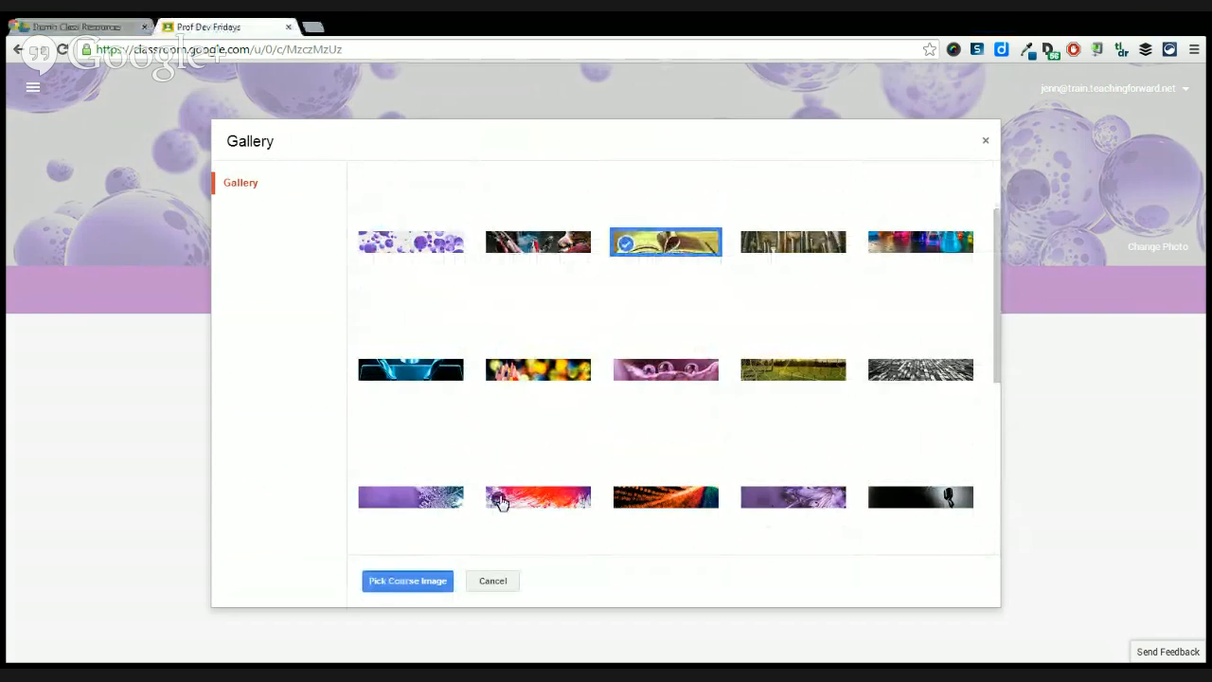
pyautogui.click(395, 582)
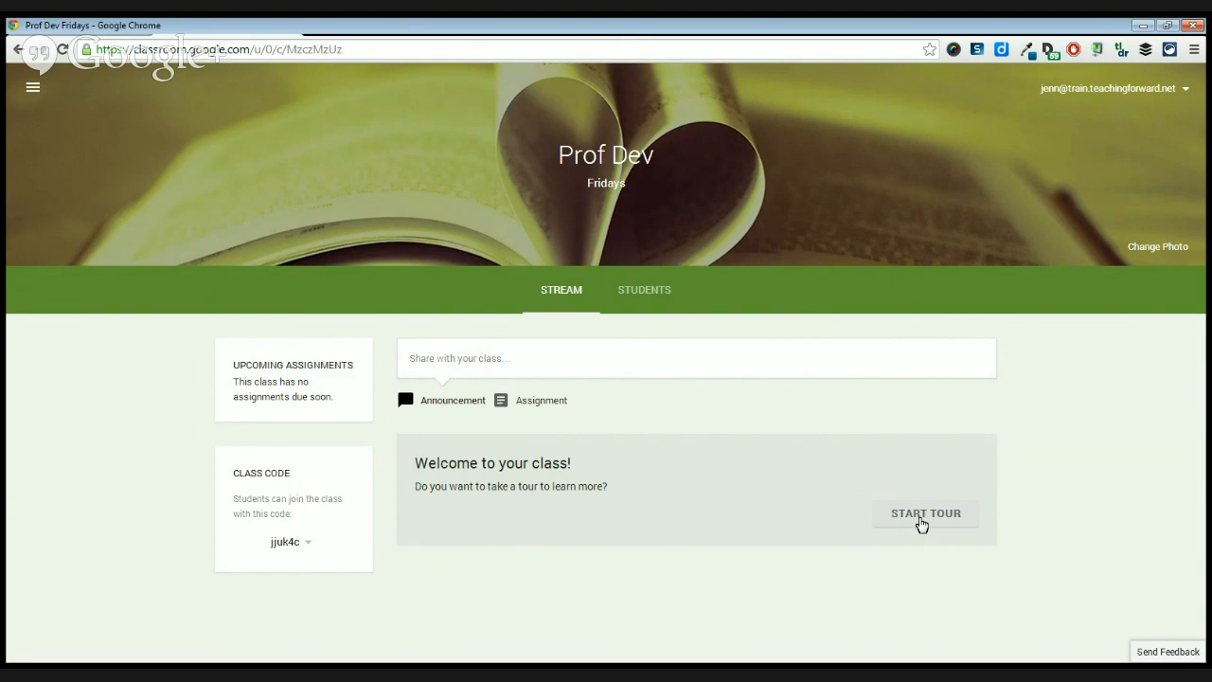
# Take the welcome tour of the new class, going through the Classroom stream and class code tips.
pyautogui.click(924, 519)
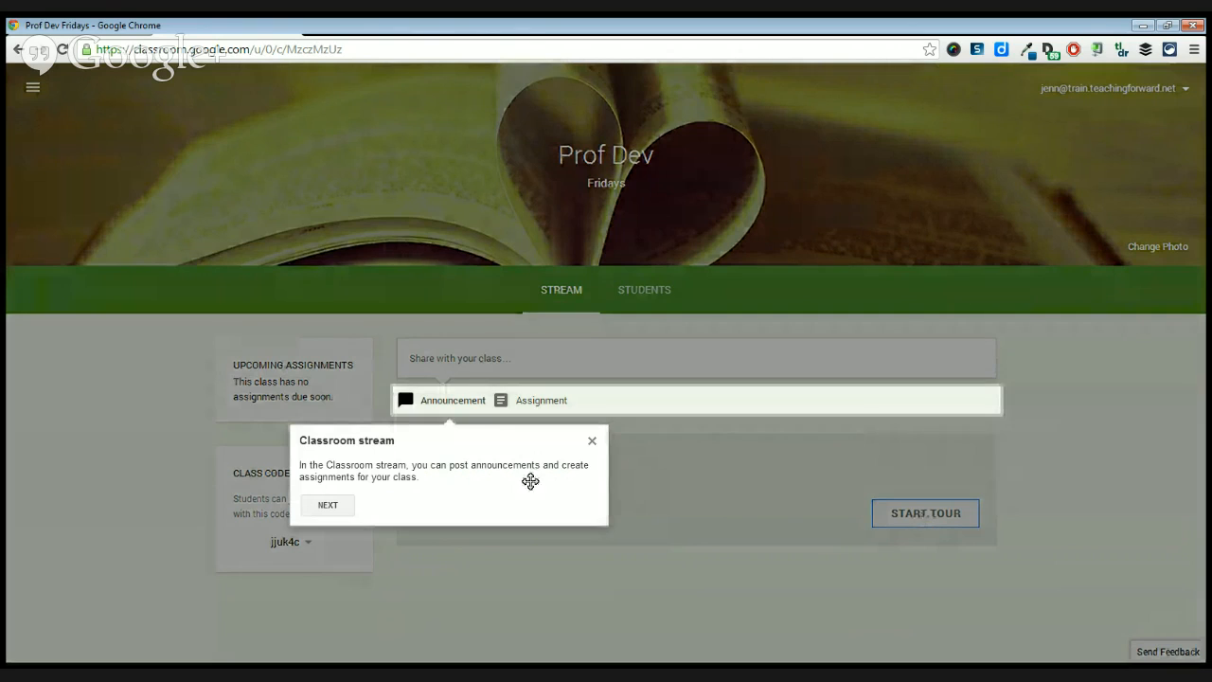
pyautogui.click(329, 513)
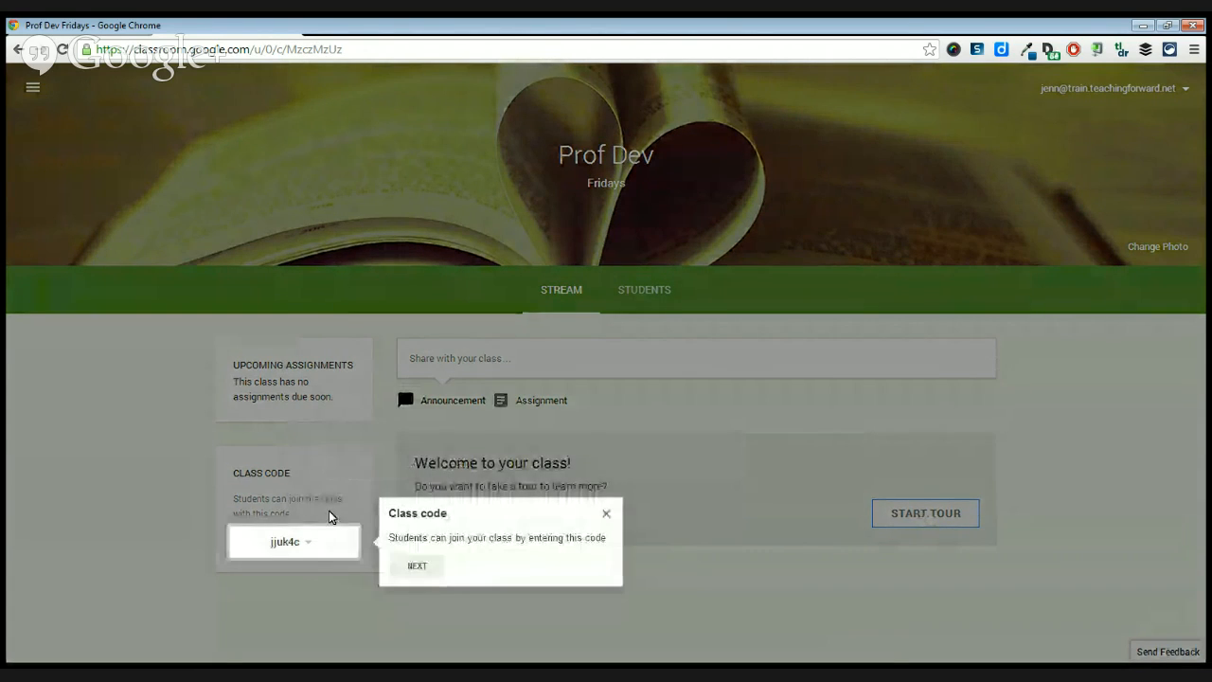
pyautogui.click(418, 568)
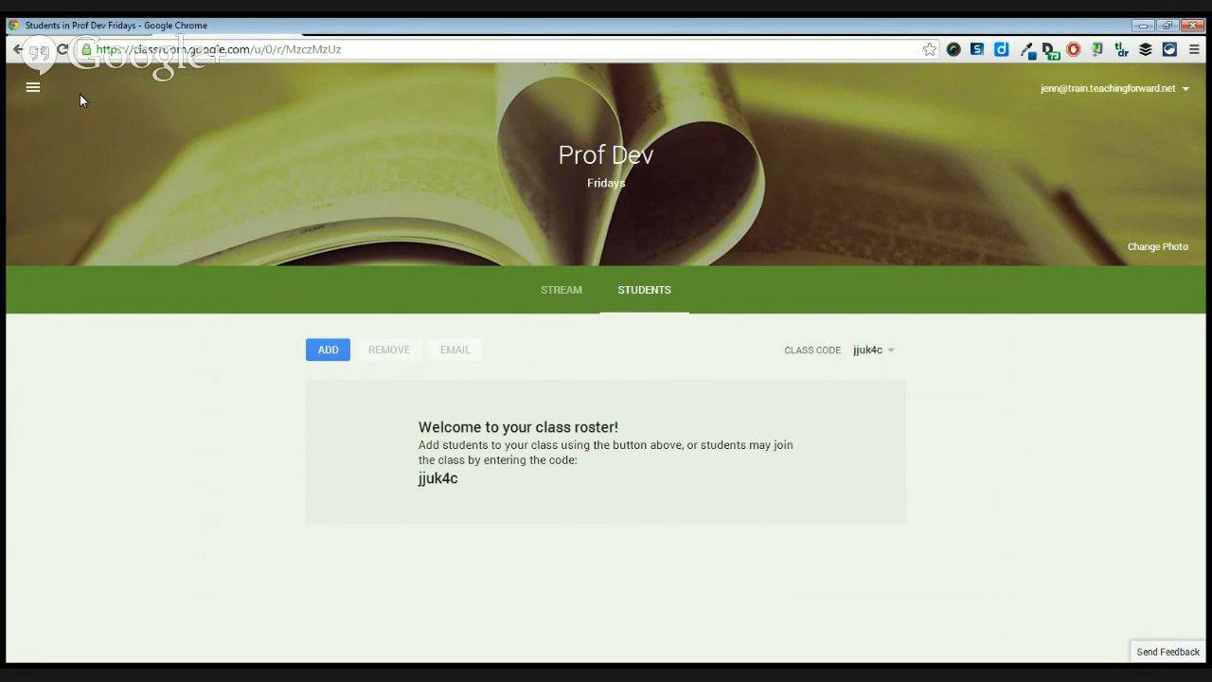
pyautogui.click(36, 91)
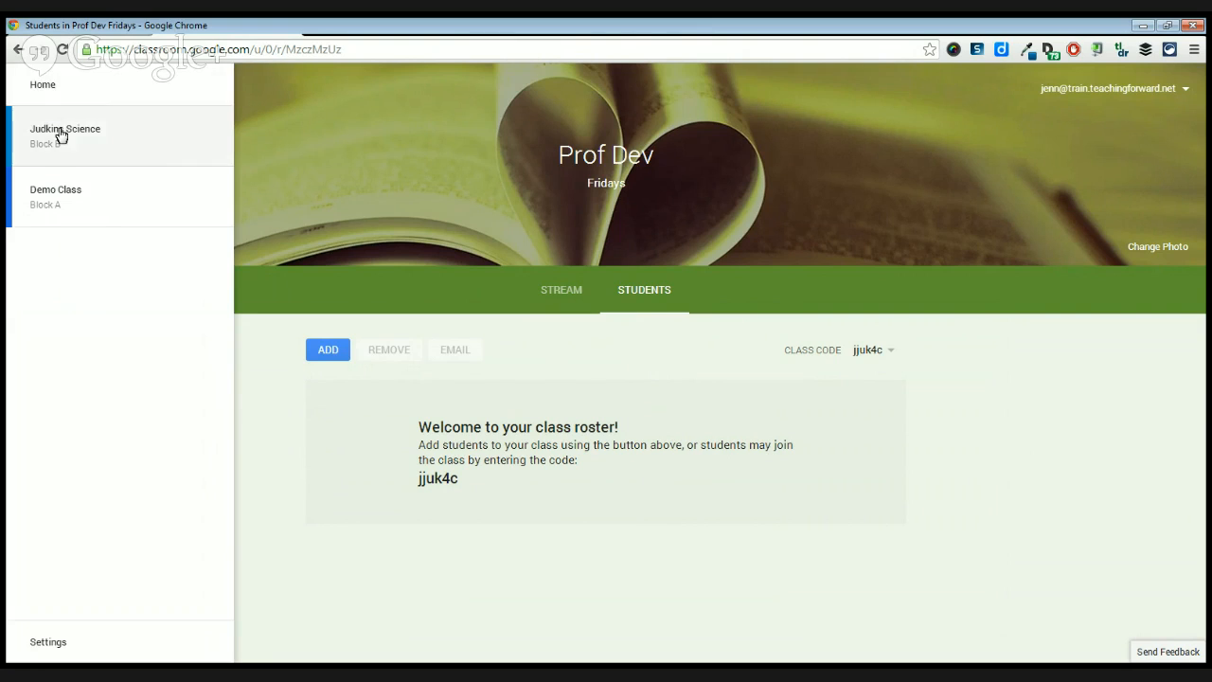
pyautogui.click(274, 140)
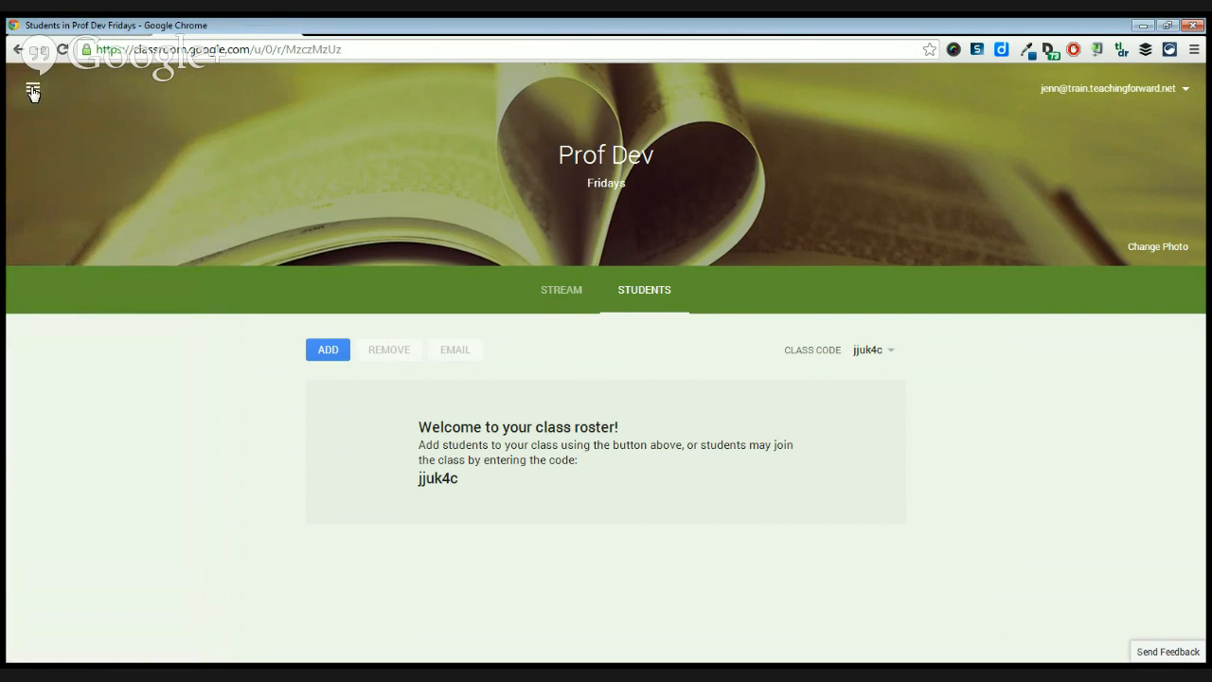
pyautogui.click(35, 92)
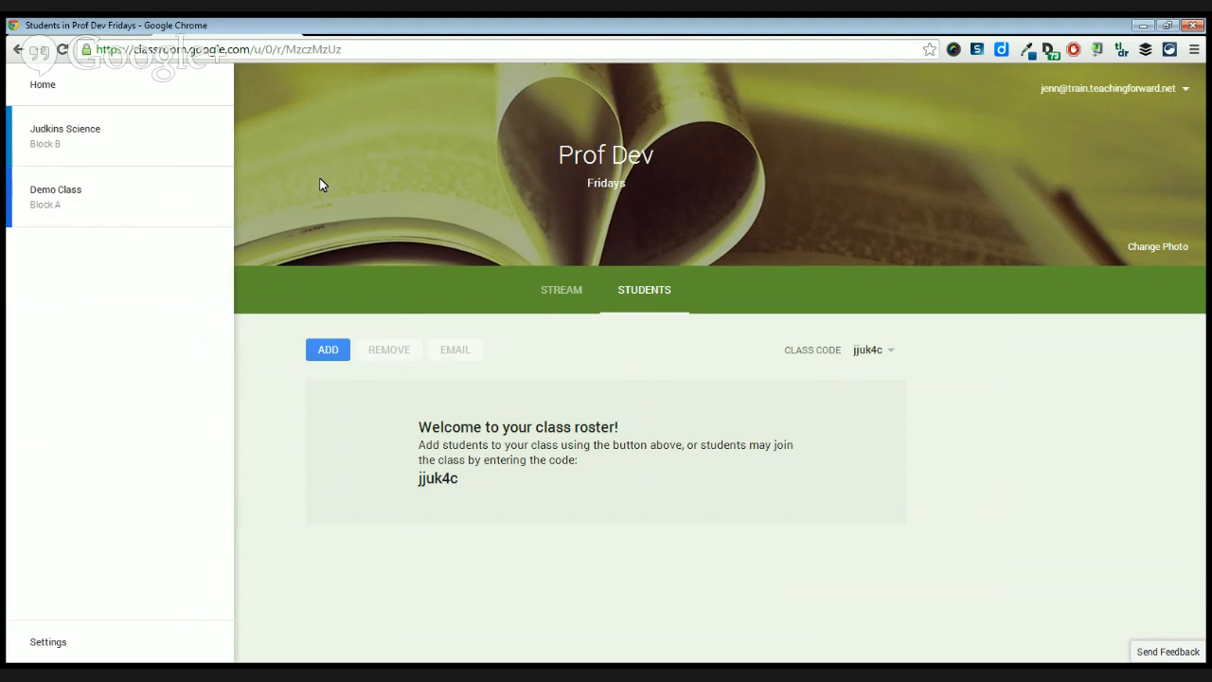
pyautogui.click(364, 196)
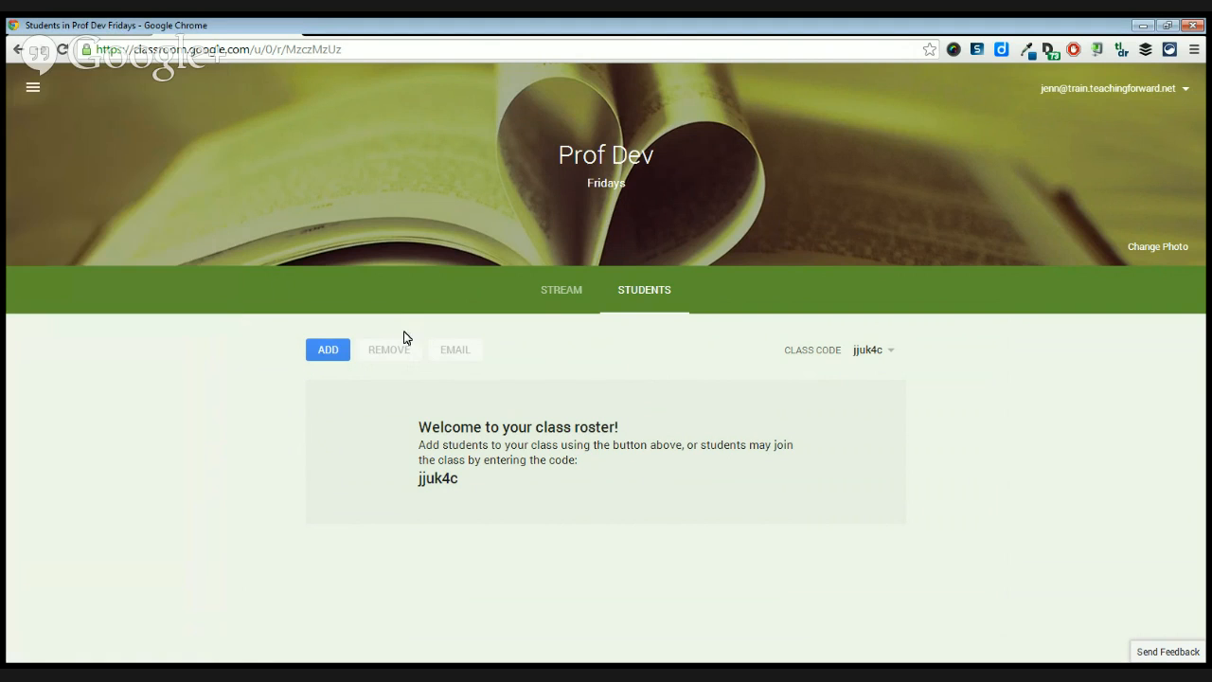
pyautogui.click(331, 359)
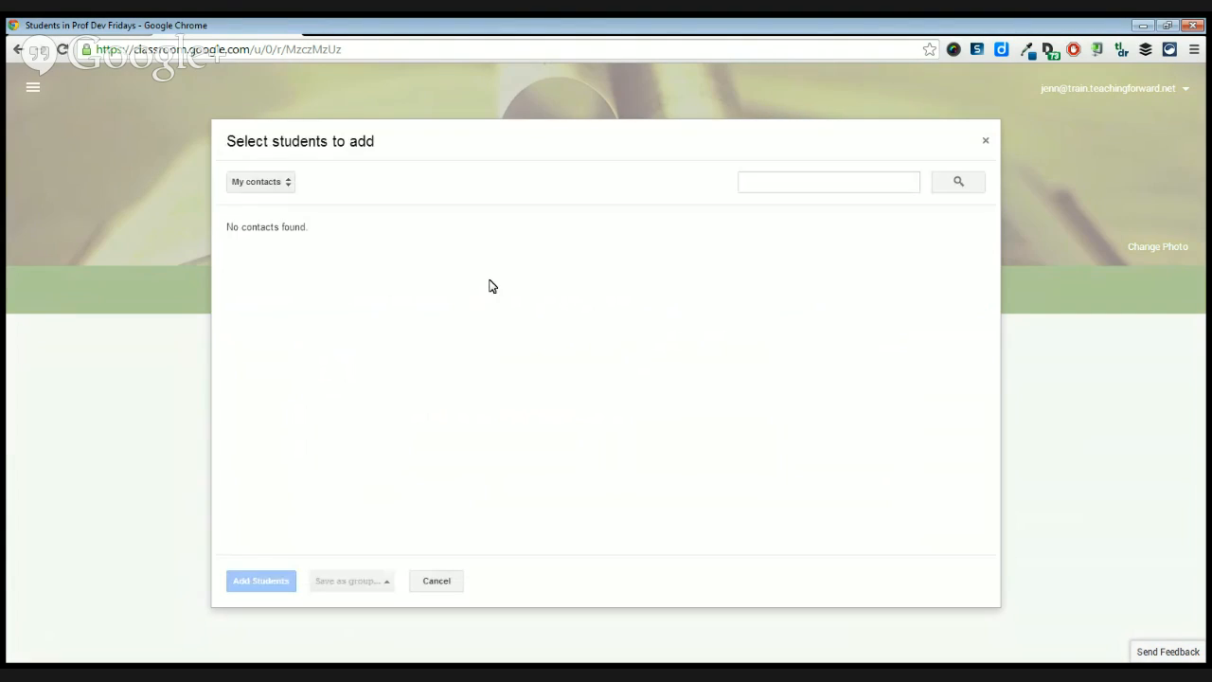
pyautogui.click(985, 142)
# Return to the Classroom home page, open the Block B science class and look through its stream.
pyautogui.click(32, 86)
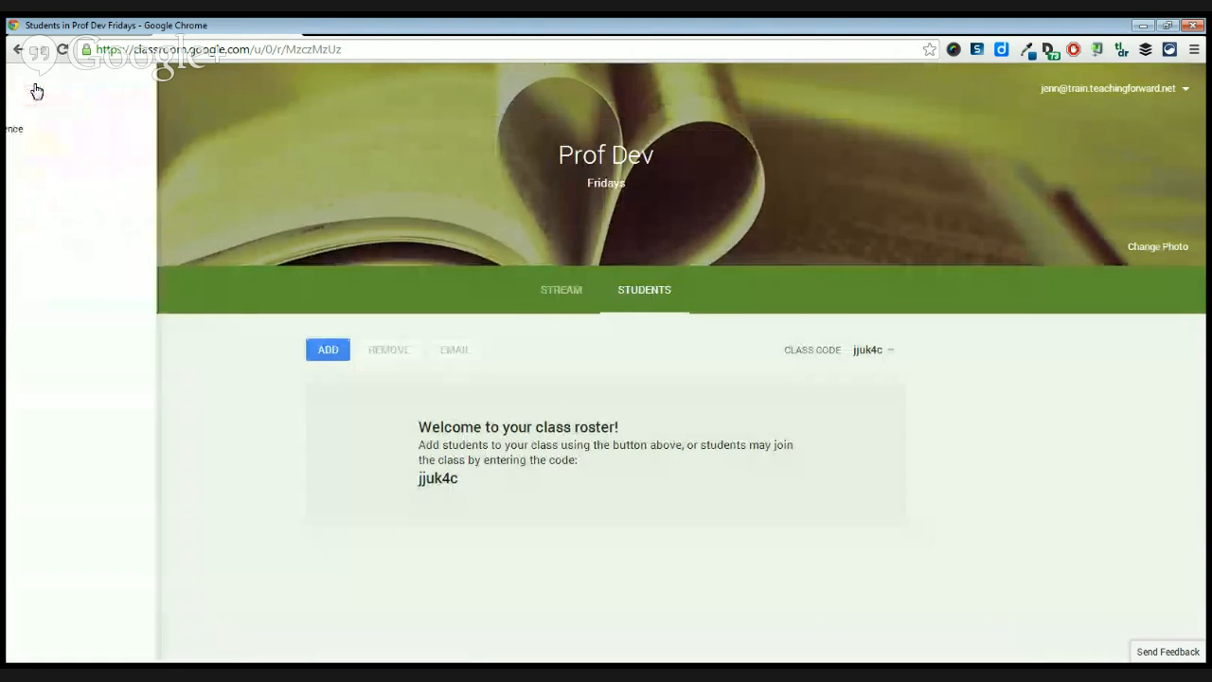
pyautogui.click(48, 85)
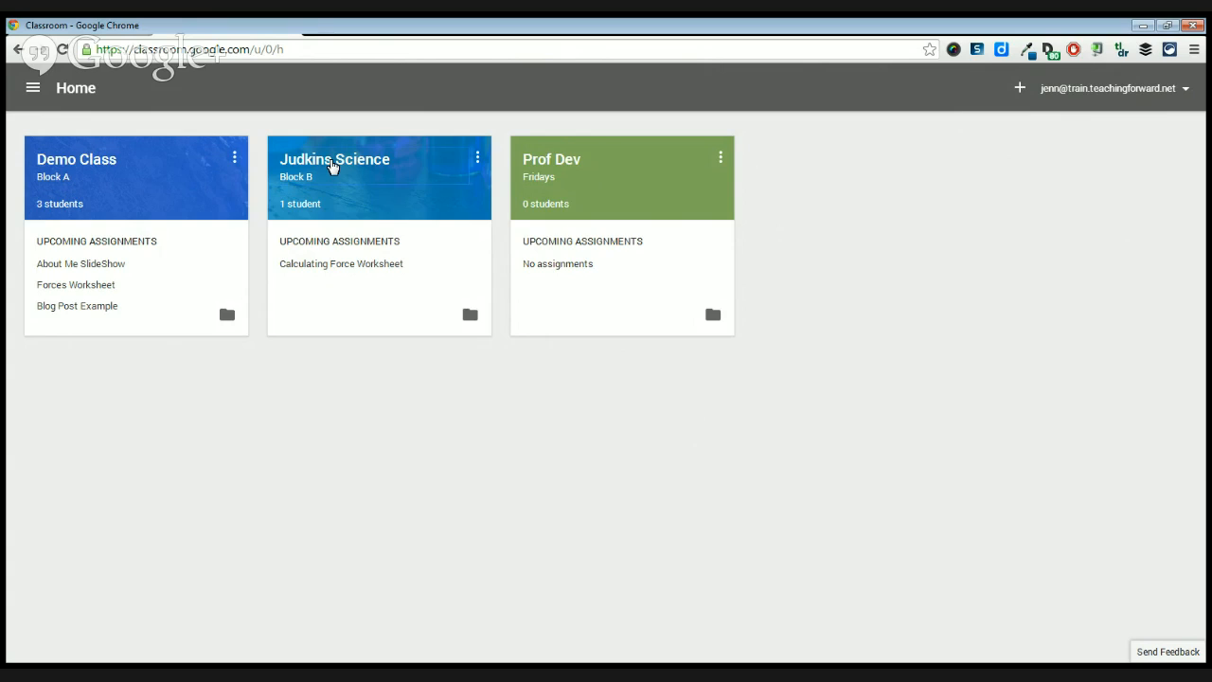
pyautogui.click(332, 166)
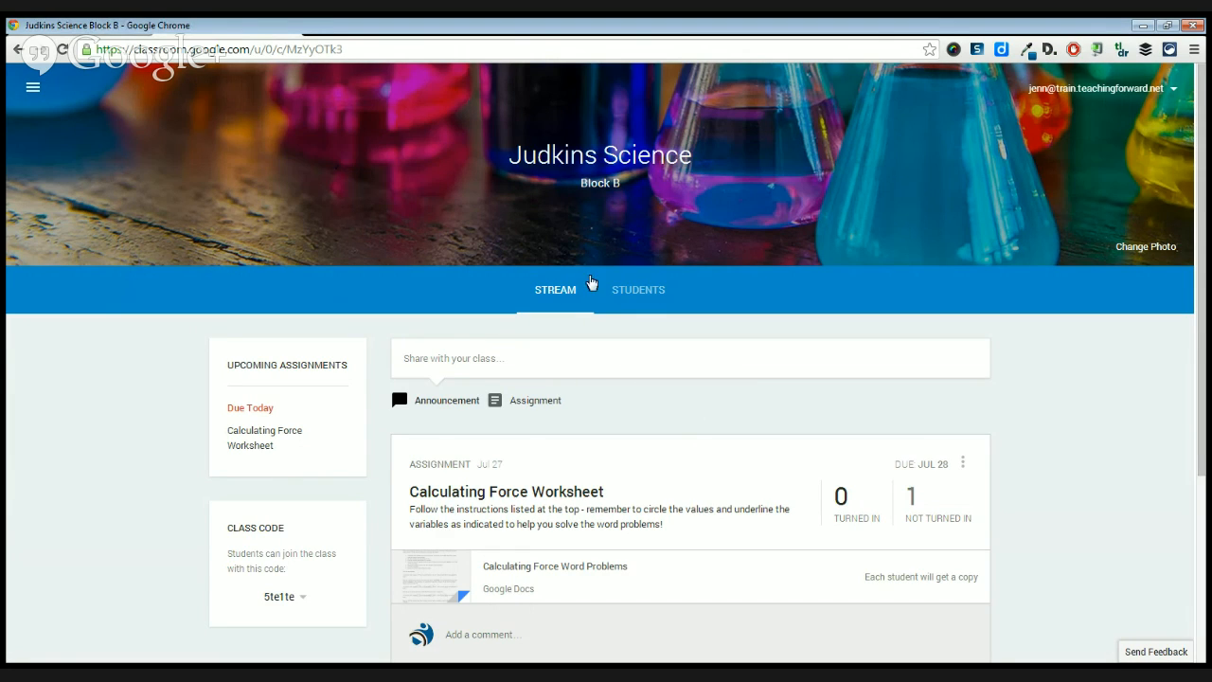
pyautogui.scroll(-1, 590, 293)
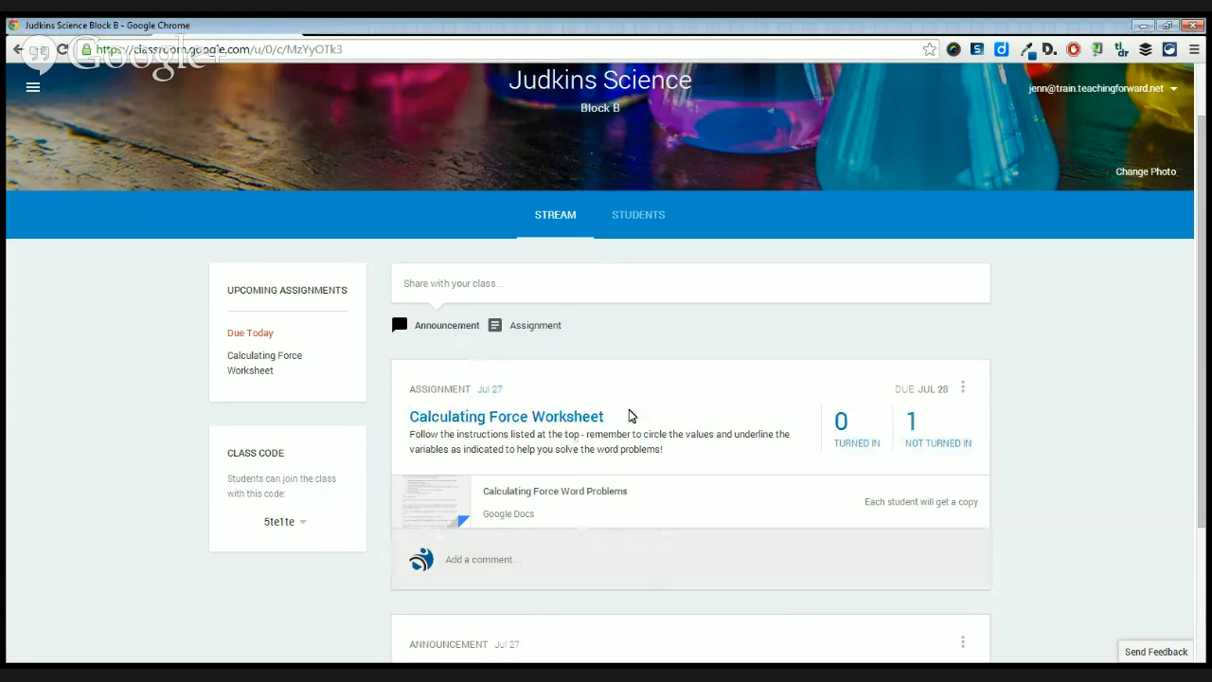
pyautogui.scroll(-1, 663, 473)
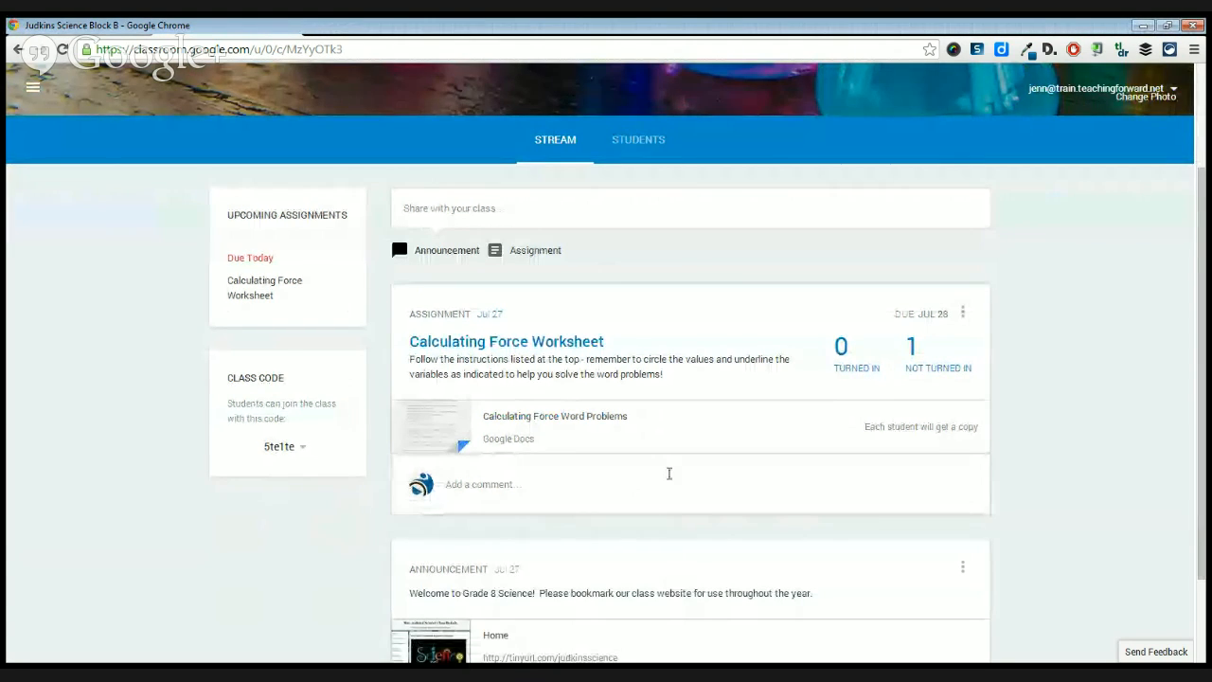
pyautogui.scroll(1, 669, 479)
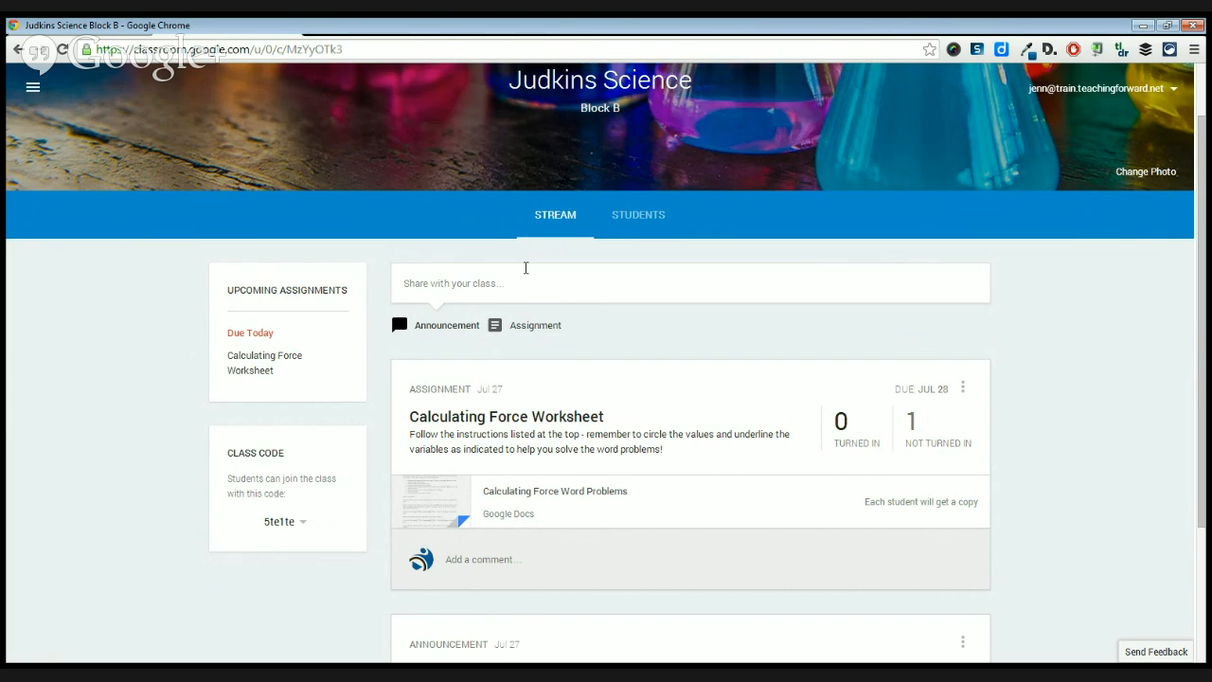
# View the options available for the Block B science class code.
pyautogui.click(303, 524)
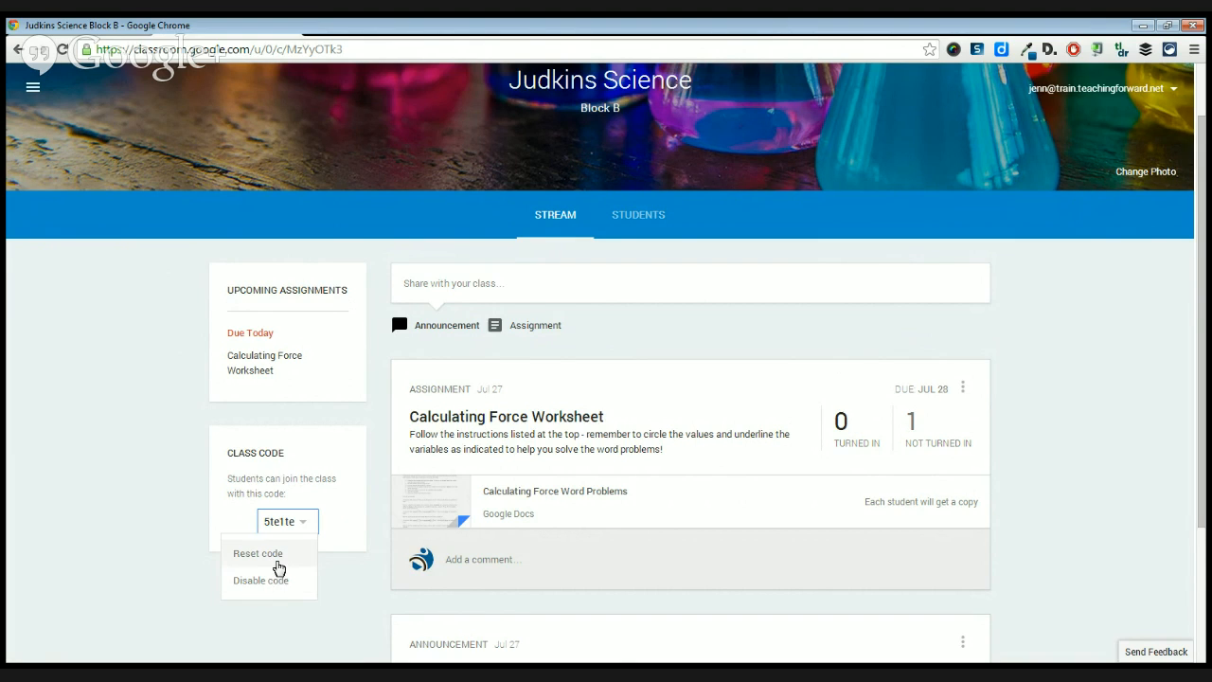
pyautogui.click(197, 580)
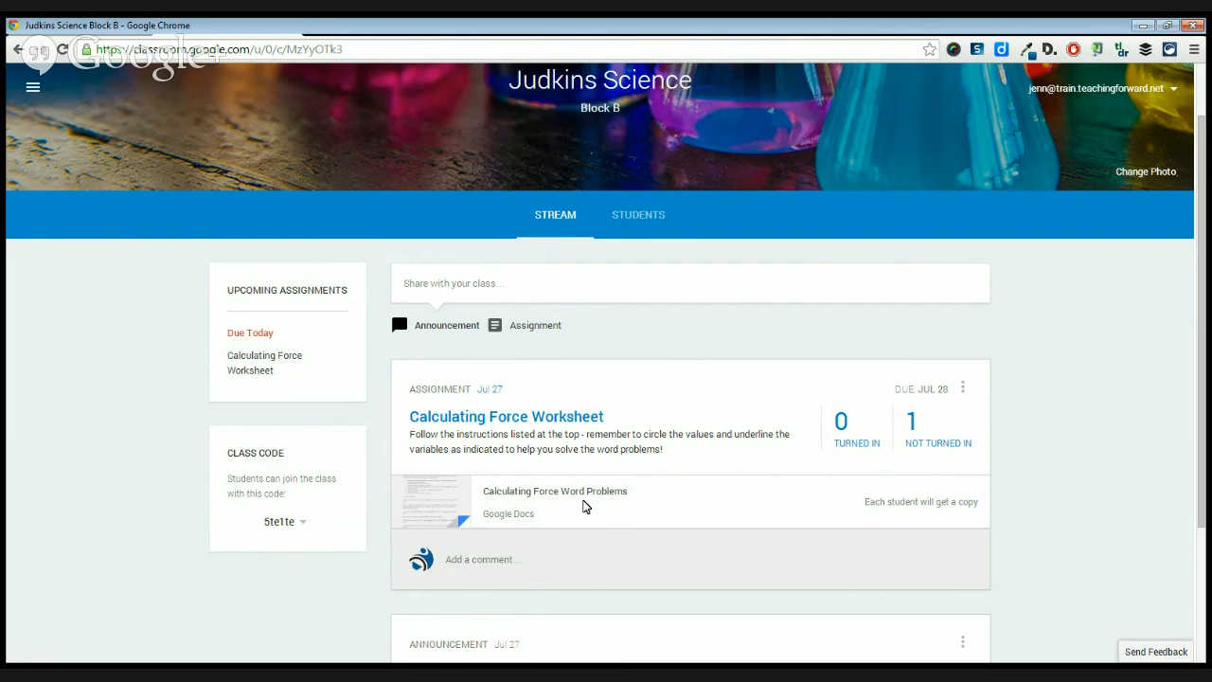
# Post the announcement "Reminder - Extra help is avail on Monday after school" to the Block B science class stream.
pyautogui.scroll(-1, 587, 511)
pyautogui.scroll(2, 530, 426)
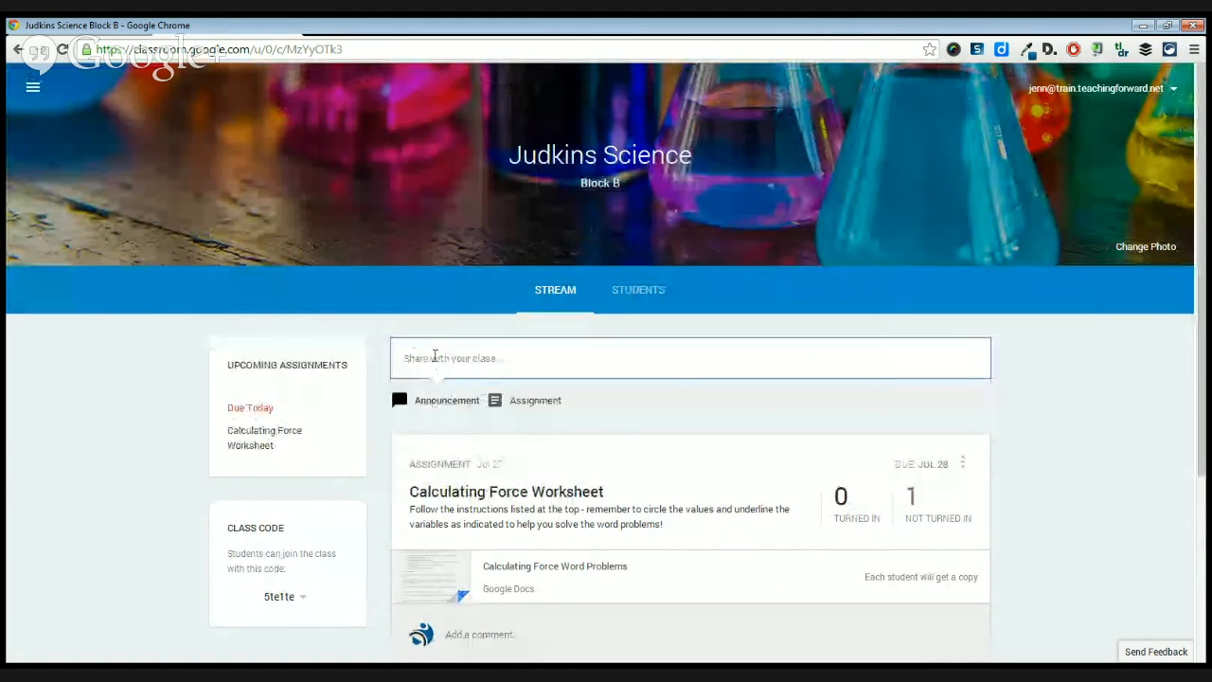
pyautogui.click(433, 356)
pyautogui.scroll(-1, 612, 385)
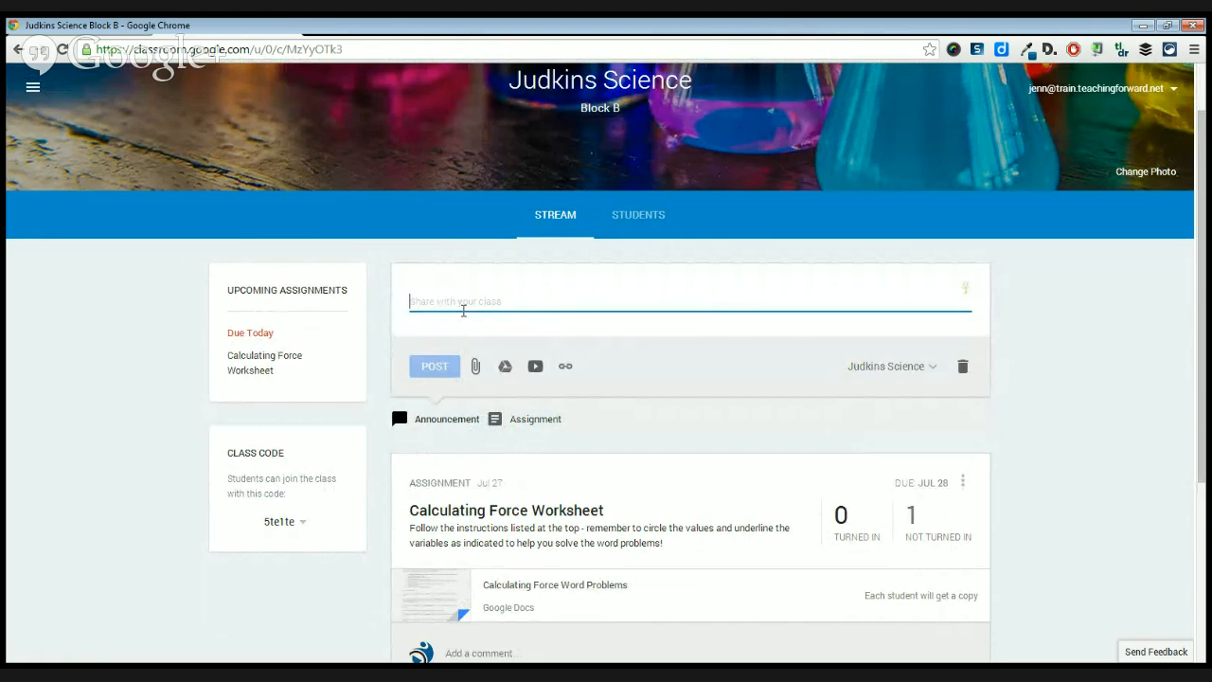
pyautogui.write('Reminder - Ex')
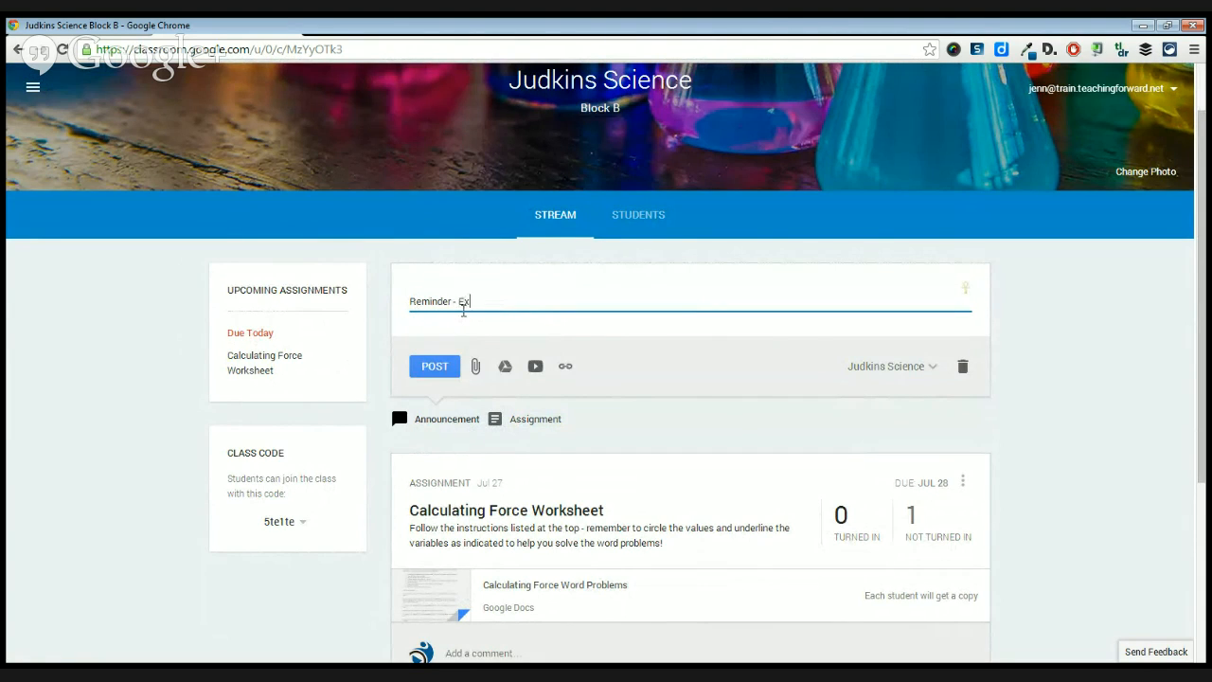
pyautogui.write('tra help is avail on Monday after school')
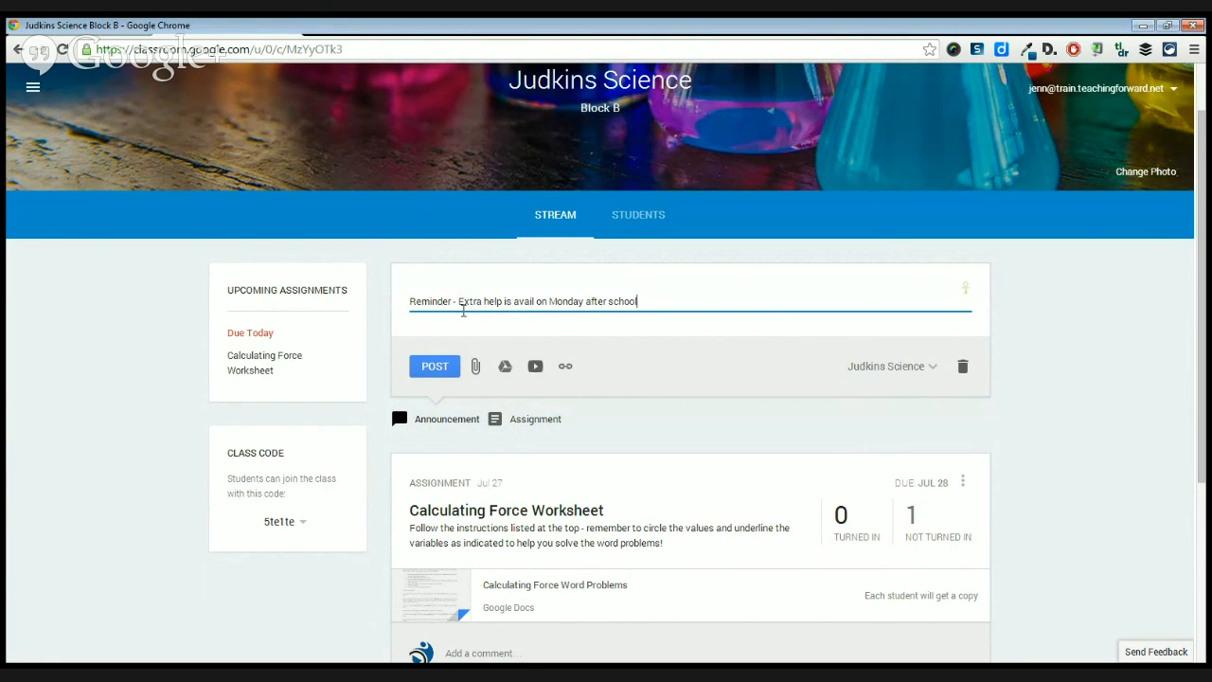
pyautogui.click(435, 369)
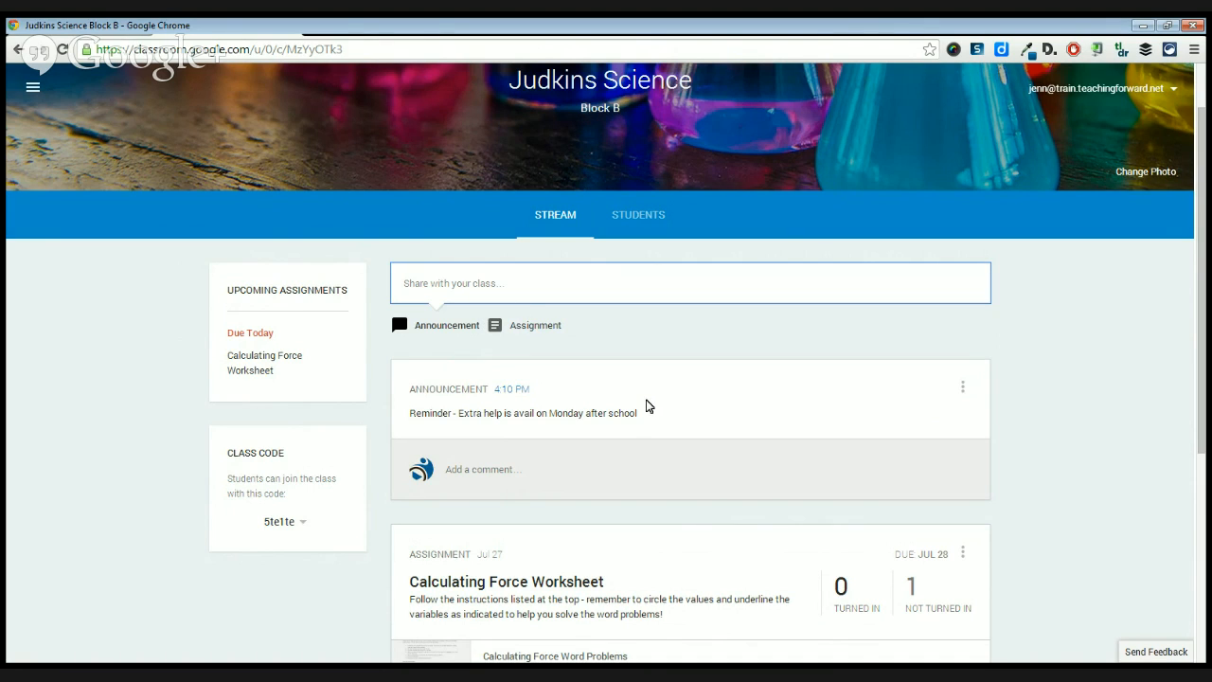
# View the edit and delete options of the extra-help announcement.
pyautogui.click(964, 389)
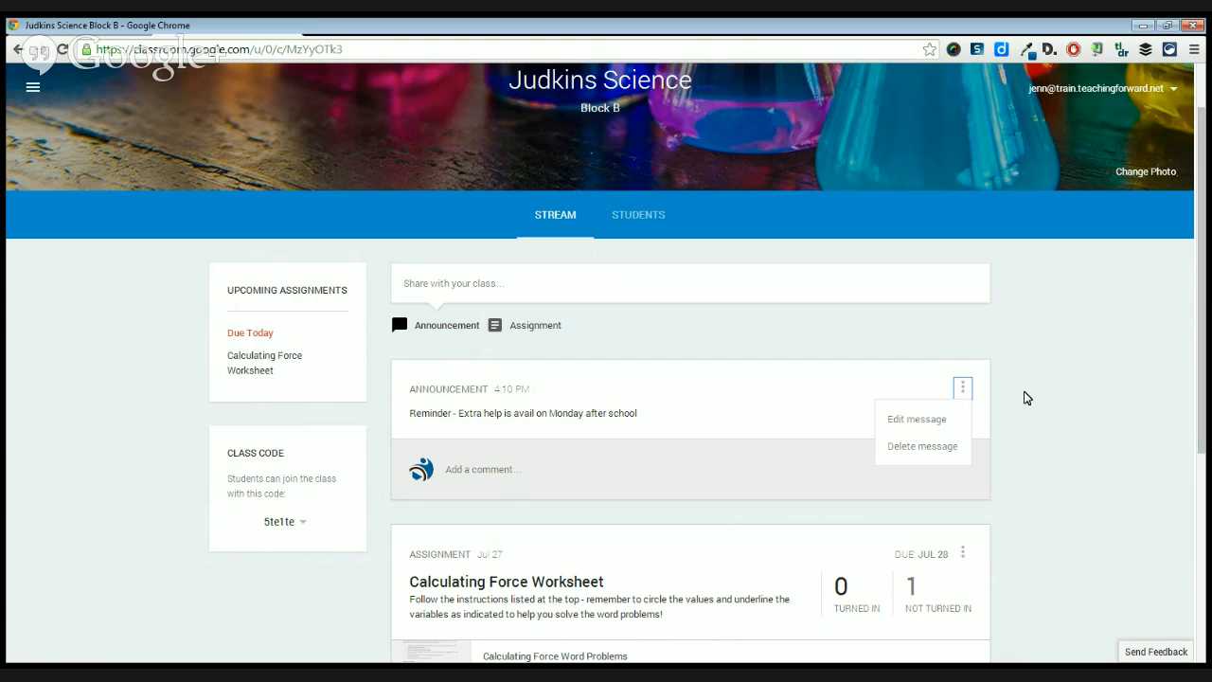
pyautogui.click(1025, 392)
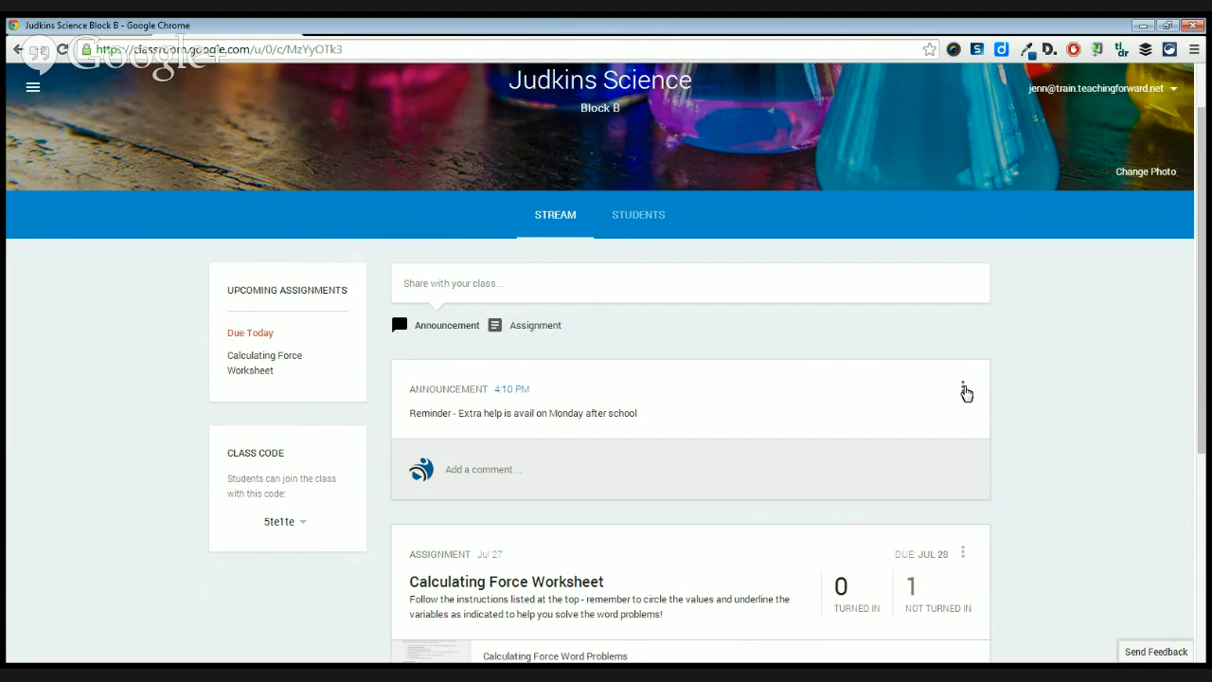
pyautogui.click(963, 391)
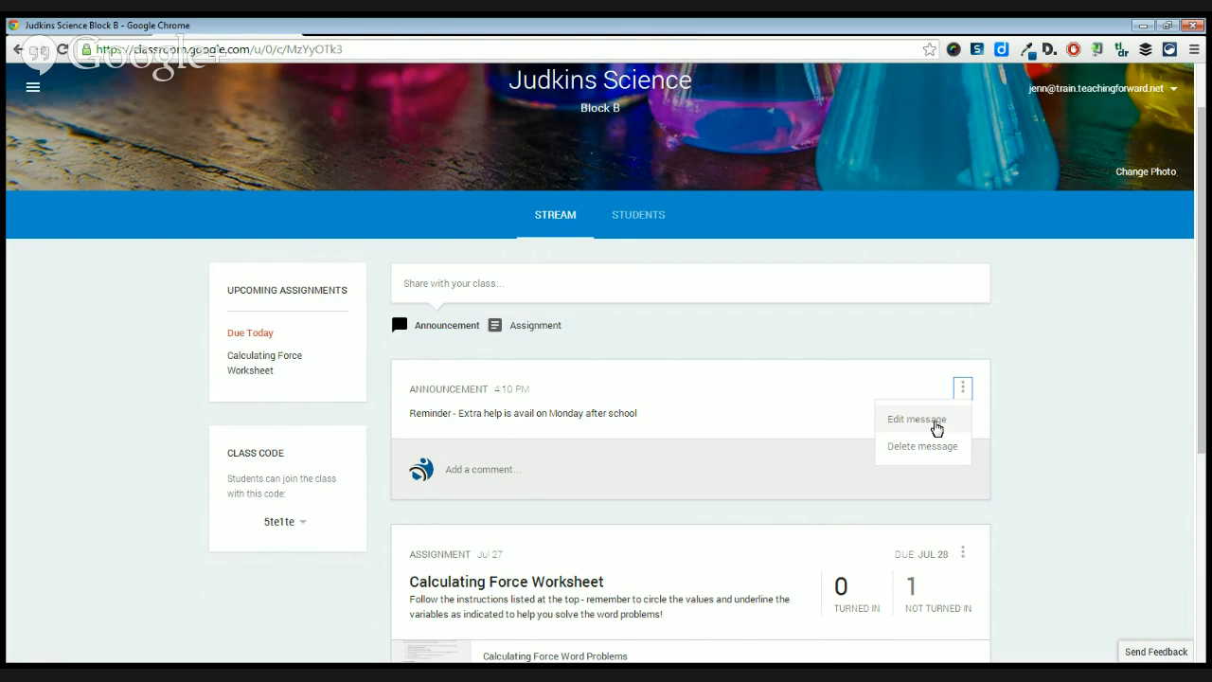
pyautogui.click(1029, 431)
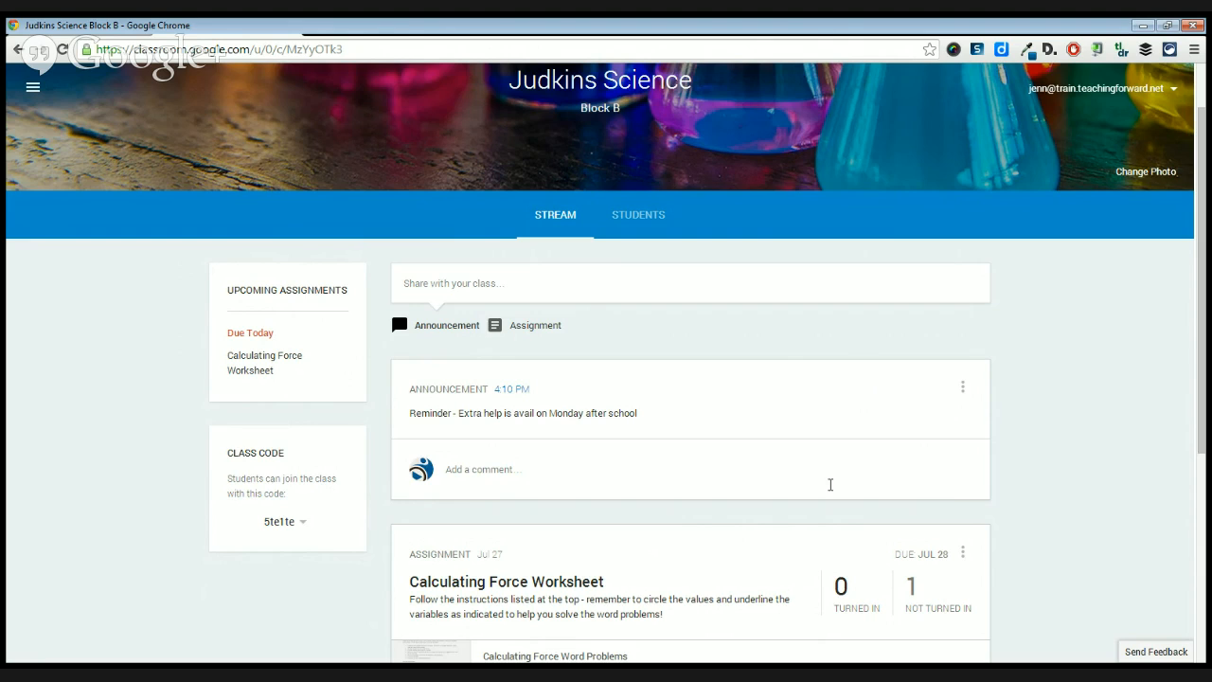
pyautogui.scroll(1, 637, 433)
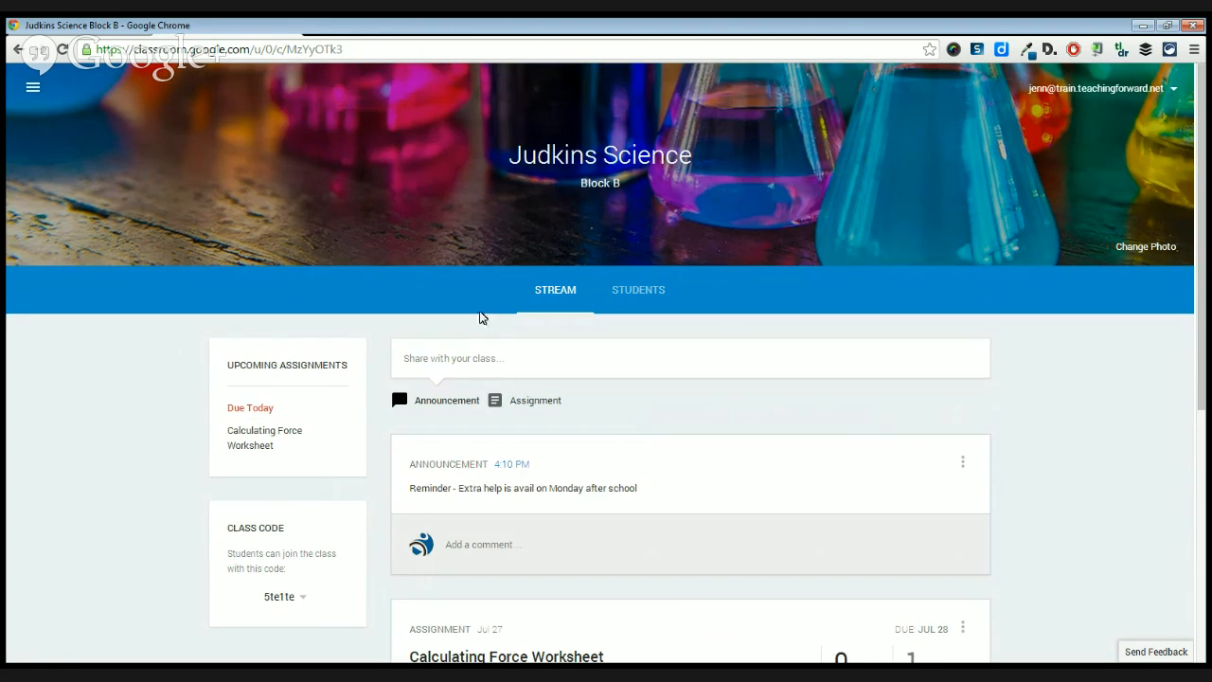
# Start a new assignment in the Block B science class and title it "Laws of Motion Word Problems".
pyautogui.click(534, 401)
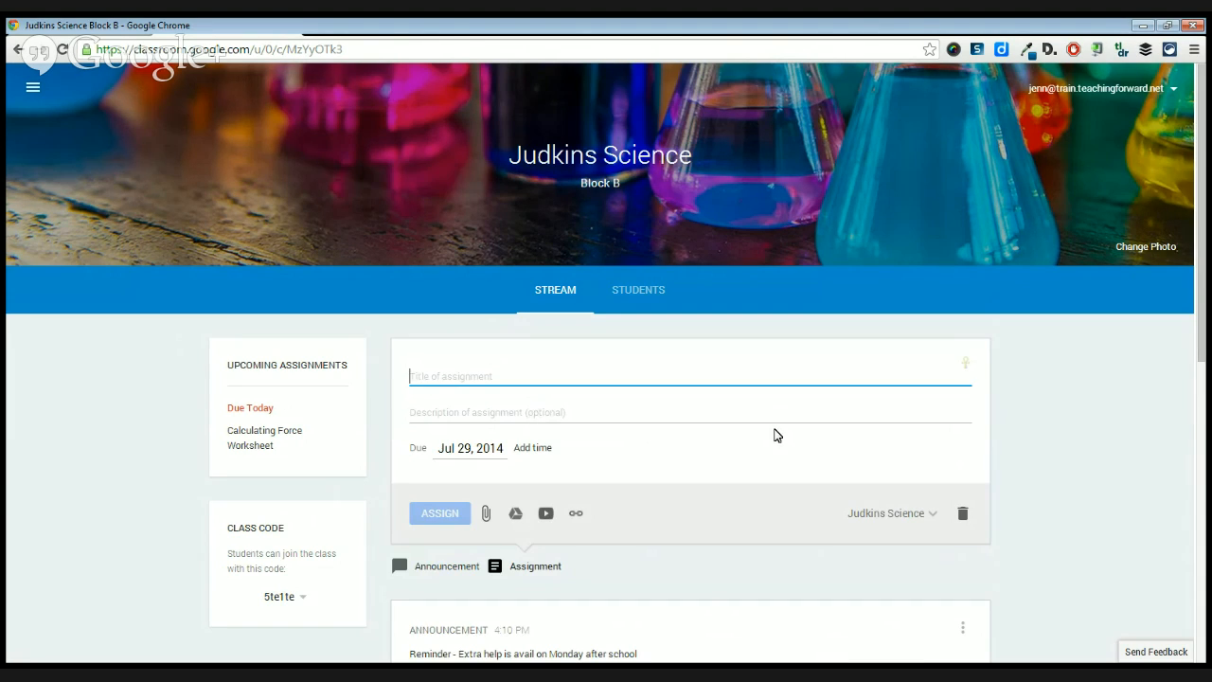
pyautogui.scroll(-1, 774, 435)
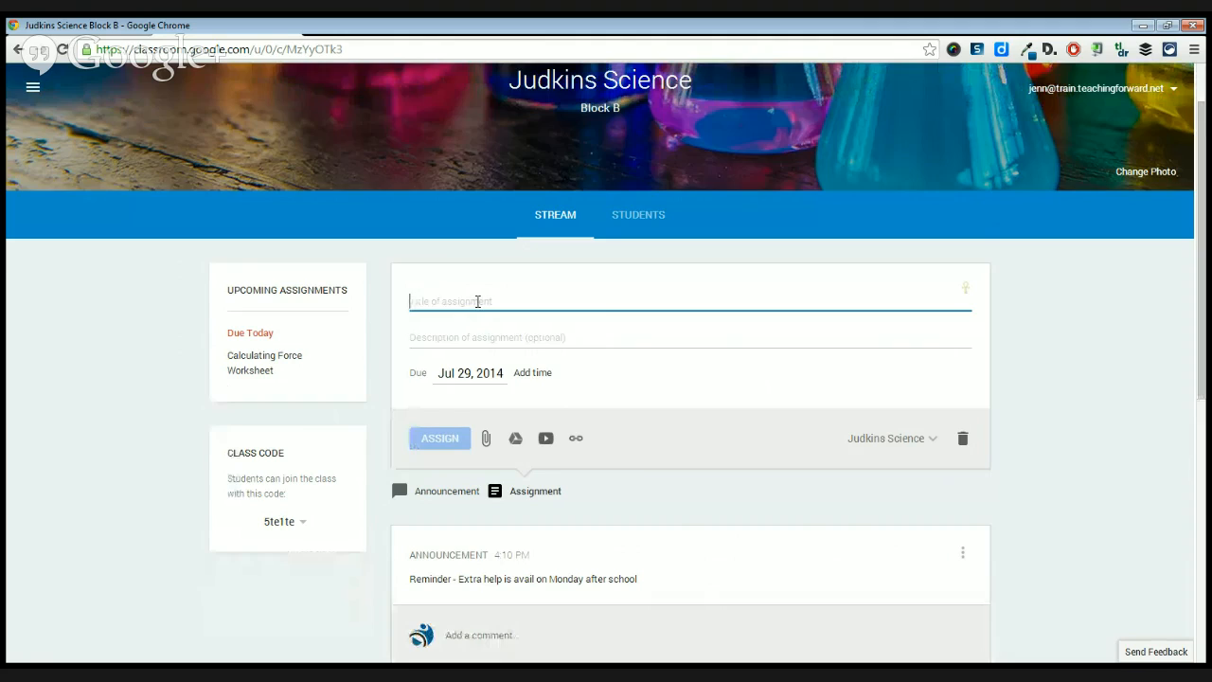
pyautogui.write('For')
pyautogui.press('BackSpace')
pyautogui.press('BackSpace')
pyautogui.press('BackSpace')
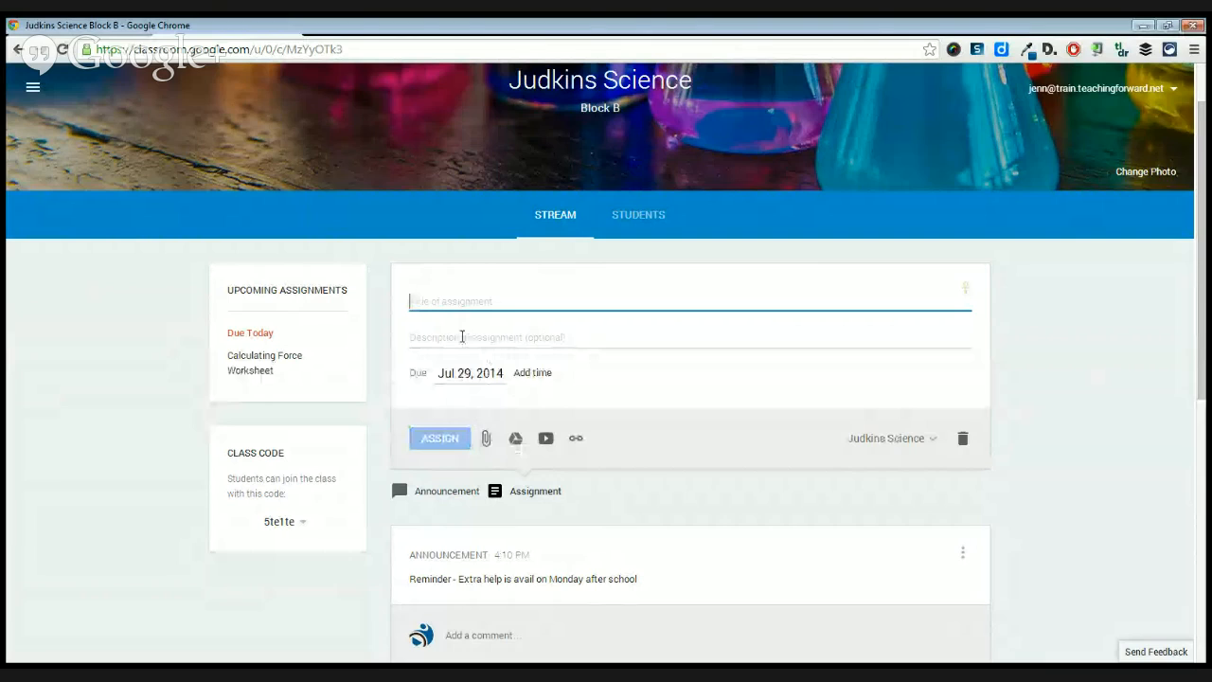
pyautogui.write('Laws of Motion Word Problems')
# Enter the assignment description "Show your work on these word problems".
pyautogui.click(461, 336)
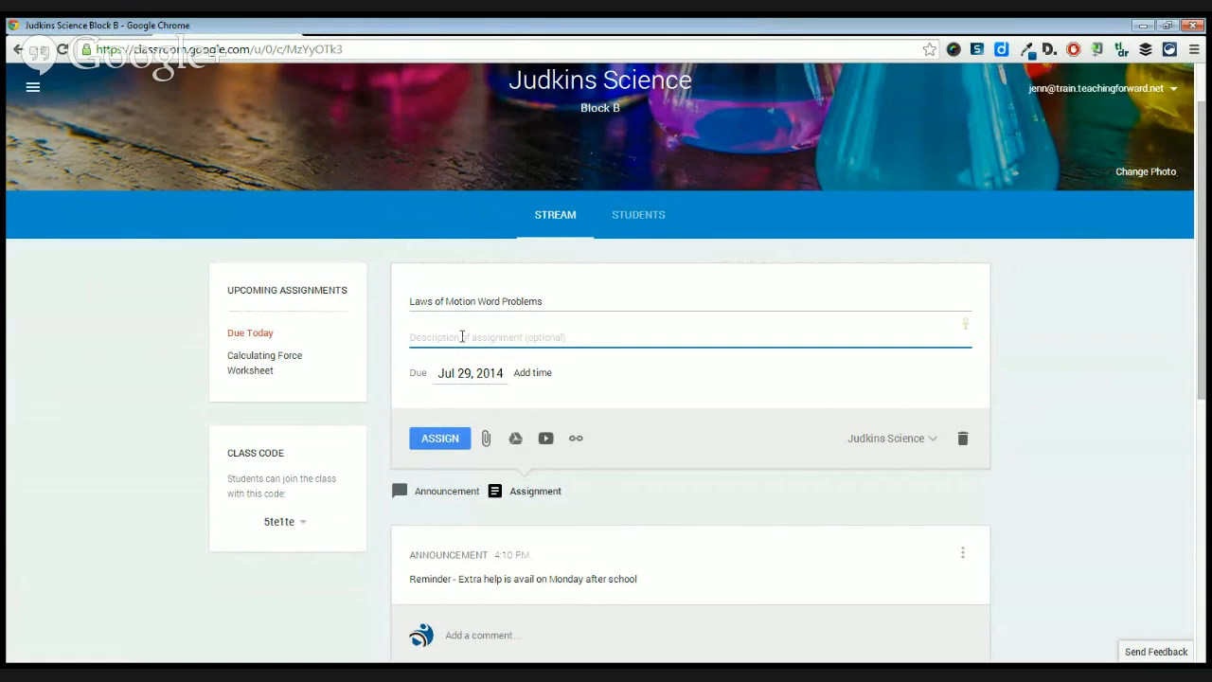
pyautogui.write('Show your')
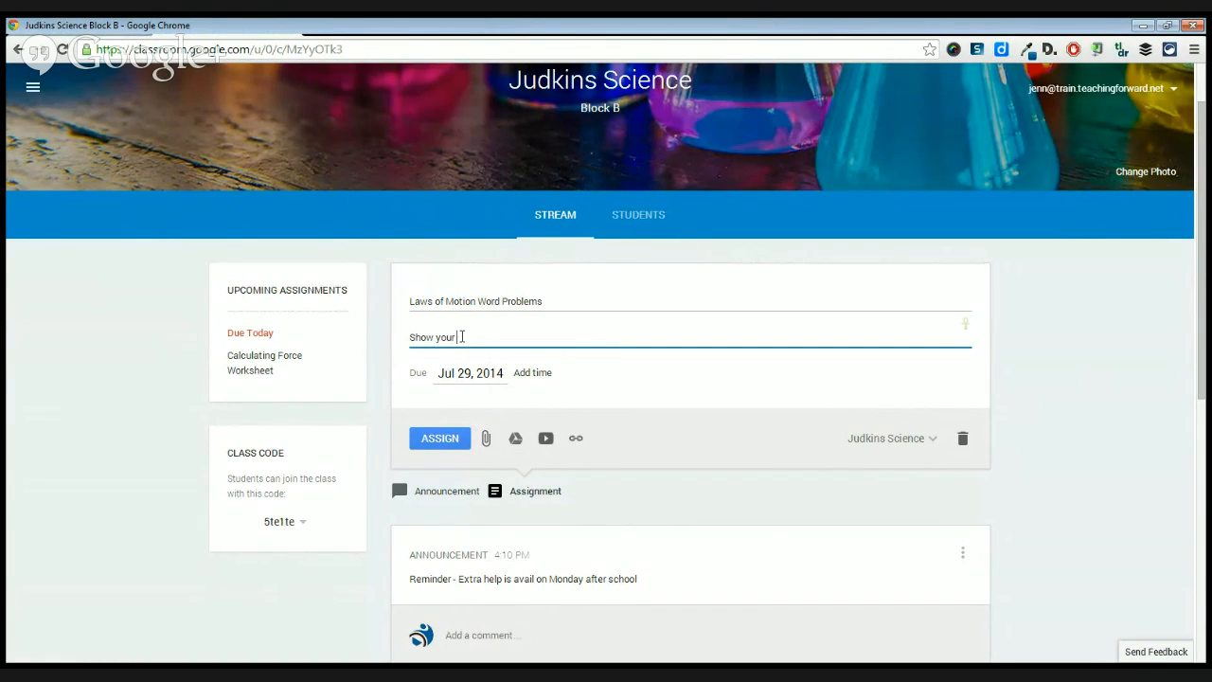
pyautogui.write(' work on these word problems')
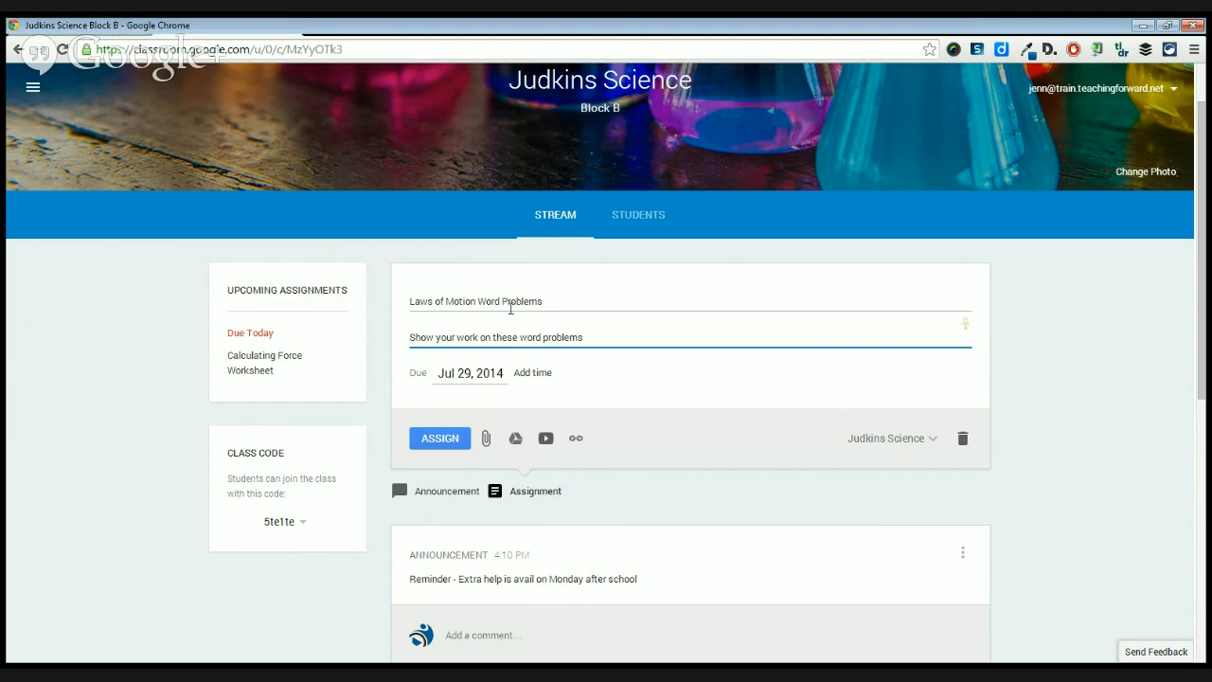
pyautogui.click(538, 303)
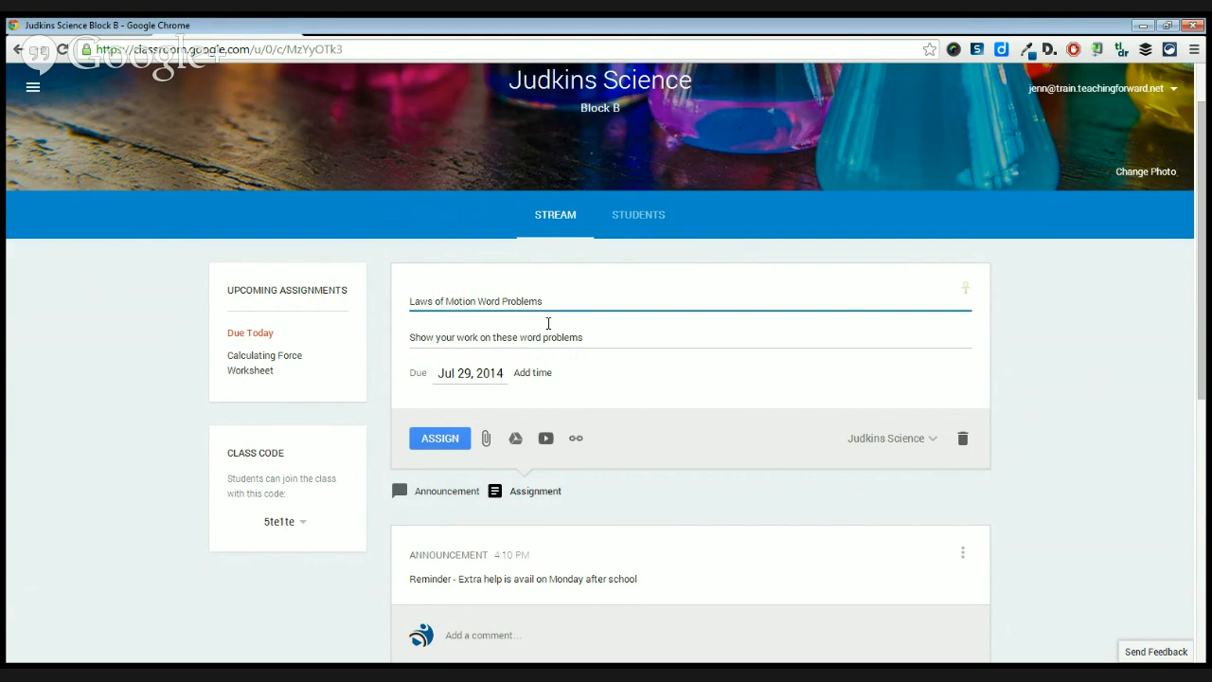
pyautogui.click(572, 339)
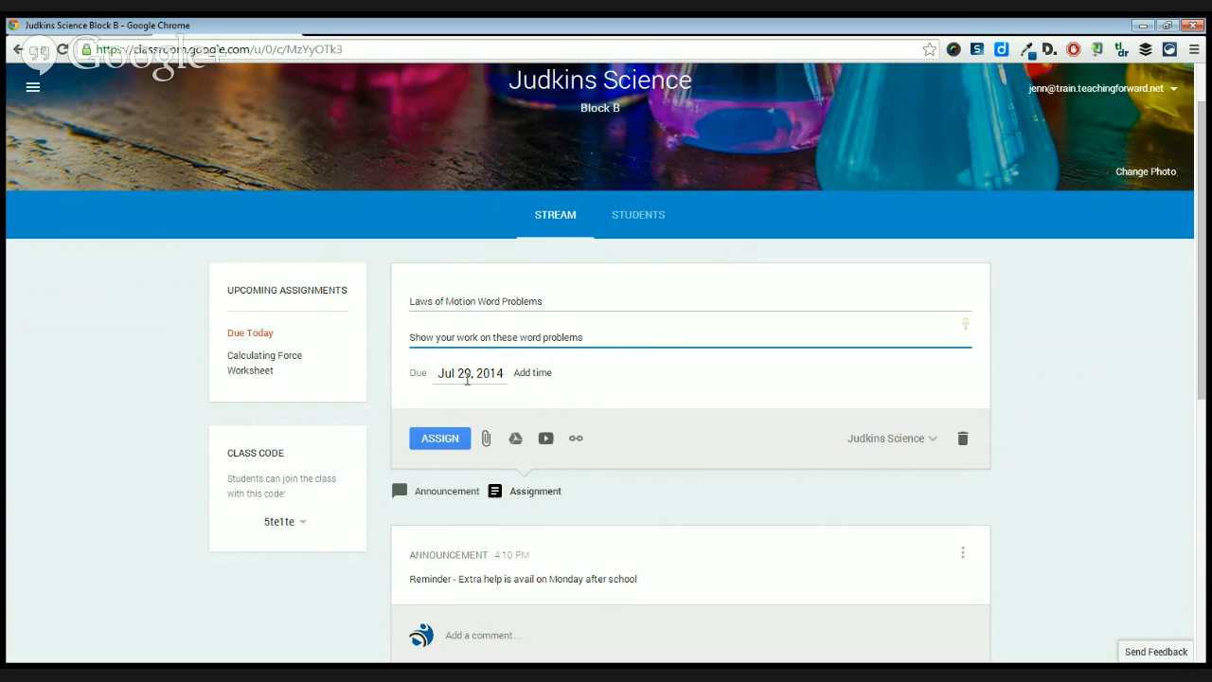
# Set the assignment's due date to Jul 30, 2014 and add a due time of 11:59 PM.
pyautogui.click(471, 372)
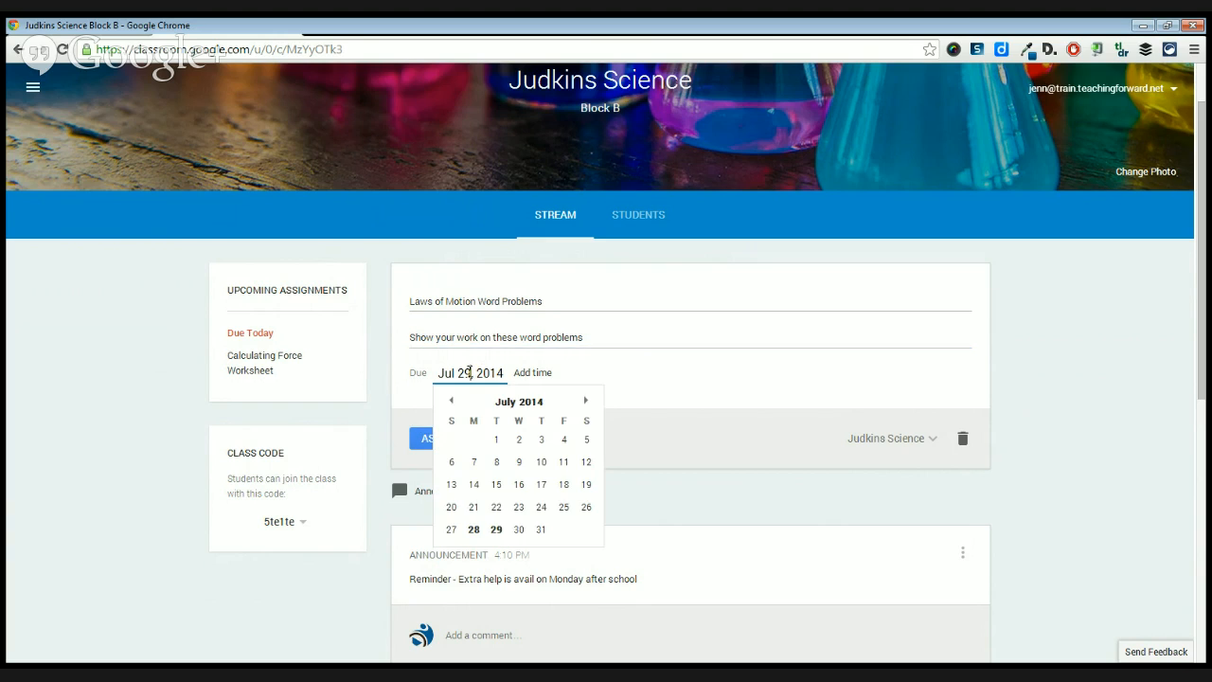
pyautogui.click(518, 531)
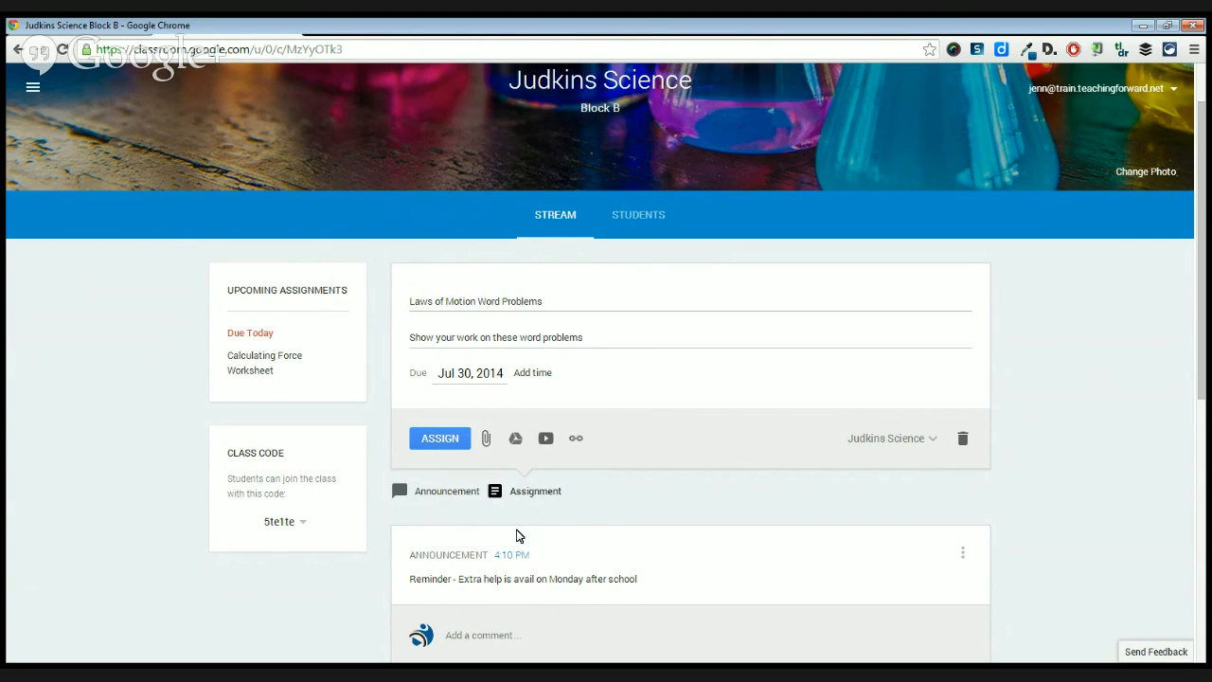
pyautogui.click(527, 374)
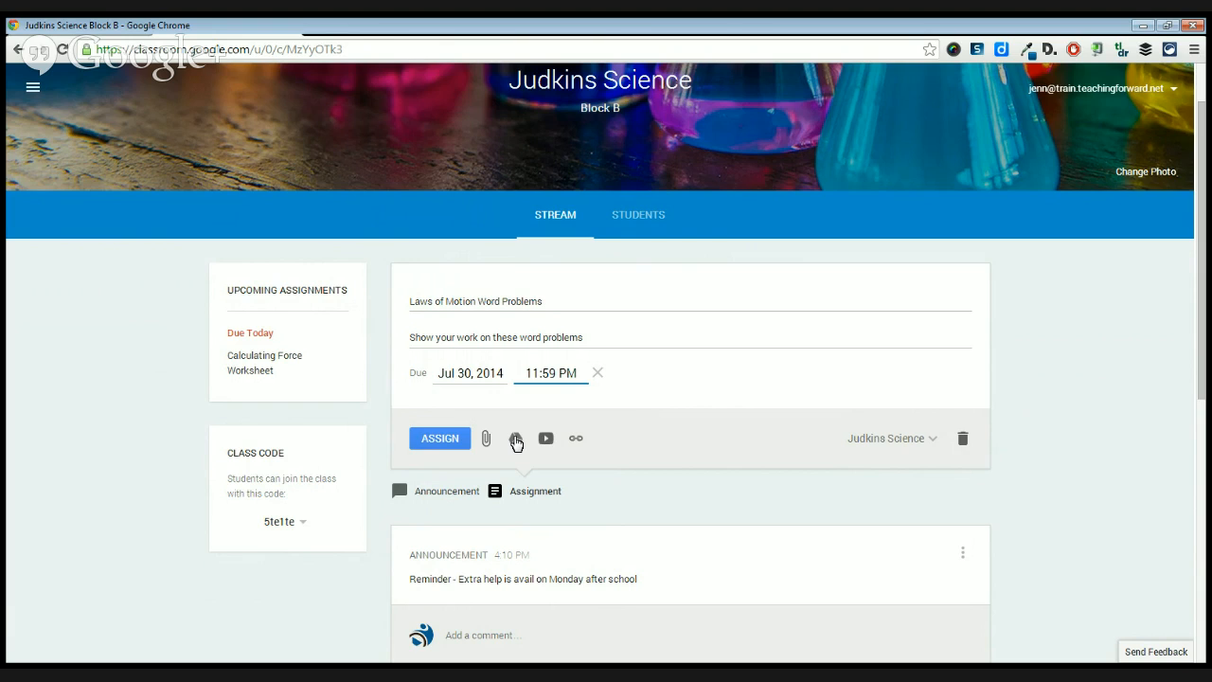
# Attach the Google Doc "Calculating Force Word Problems" from the Demo Class Resources folder in Google Drive to the assignment.
pyautogui.click(516, 440)
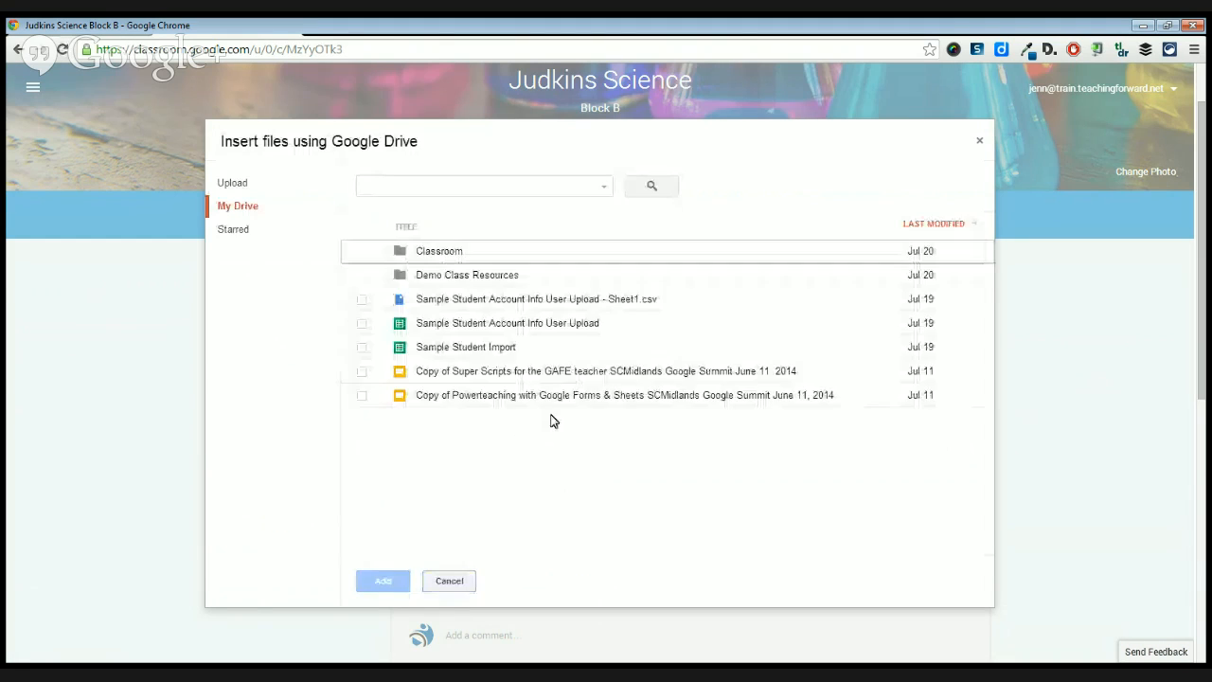
pyautogui.click(484, 276)
pyautogui.scroll(-1, 574, 387)
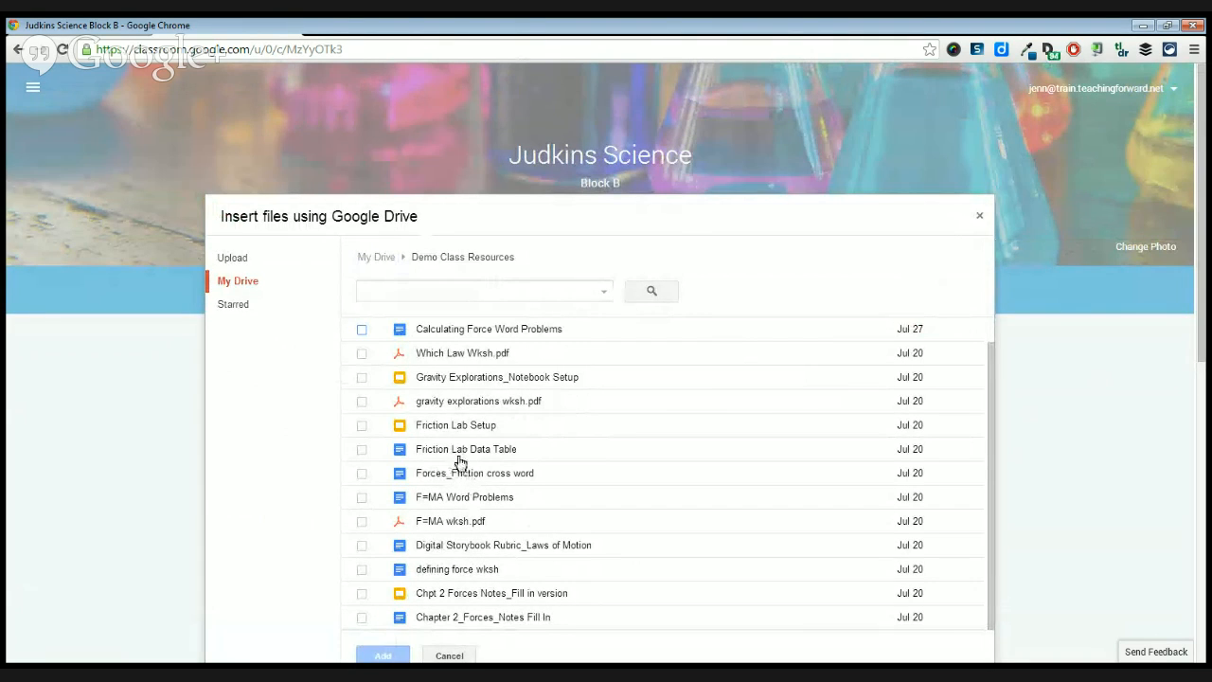
pyautogui.click(455, 499)
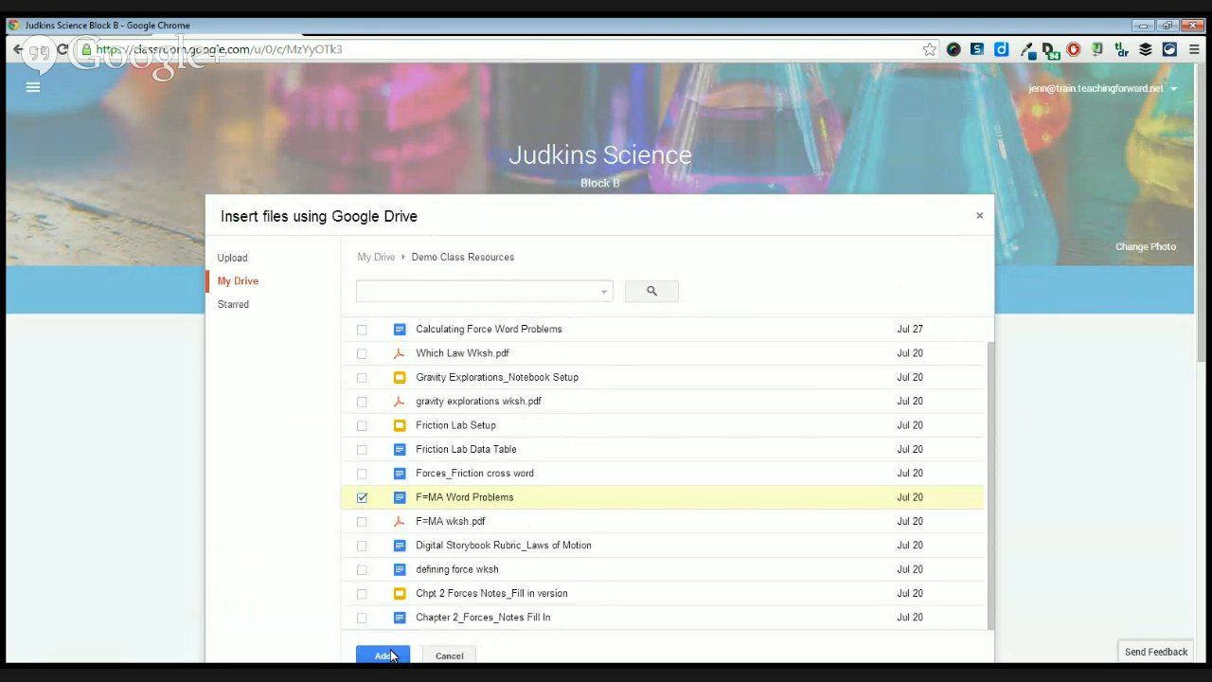
pyautogui.click(440, 333)
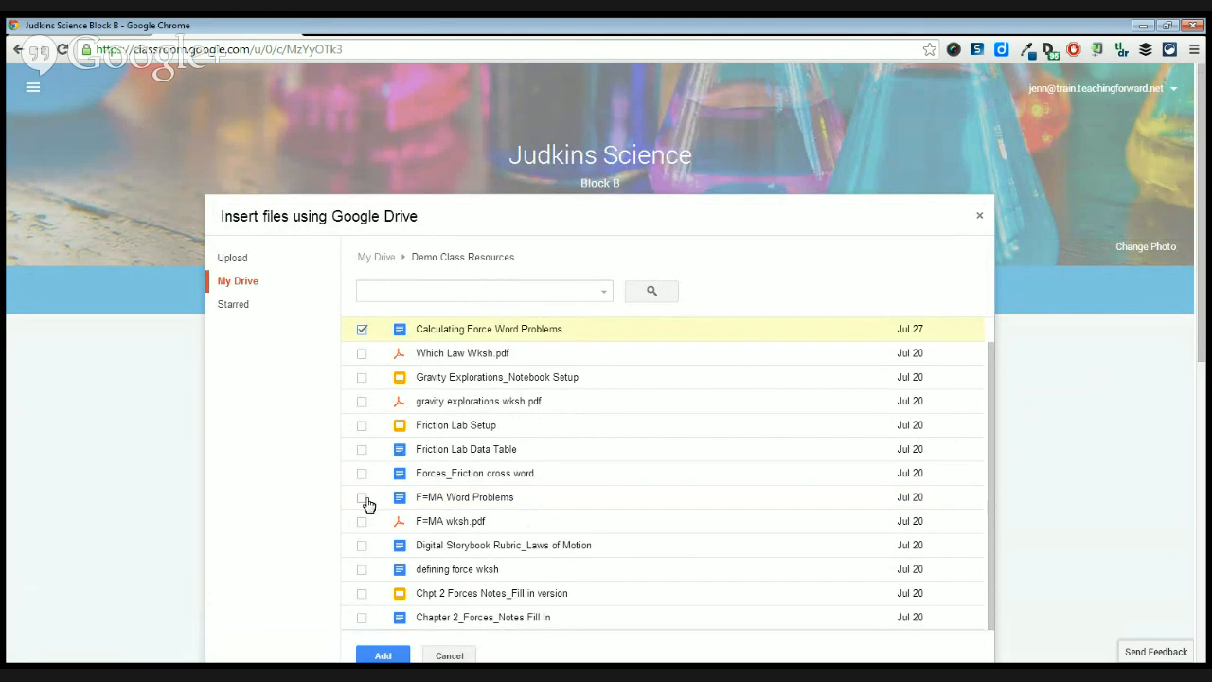
pyautogui.click(384, 655)
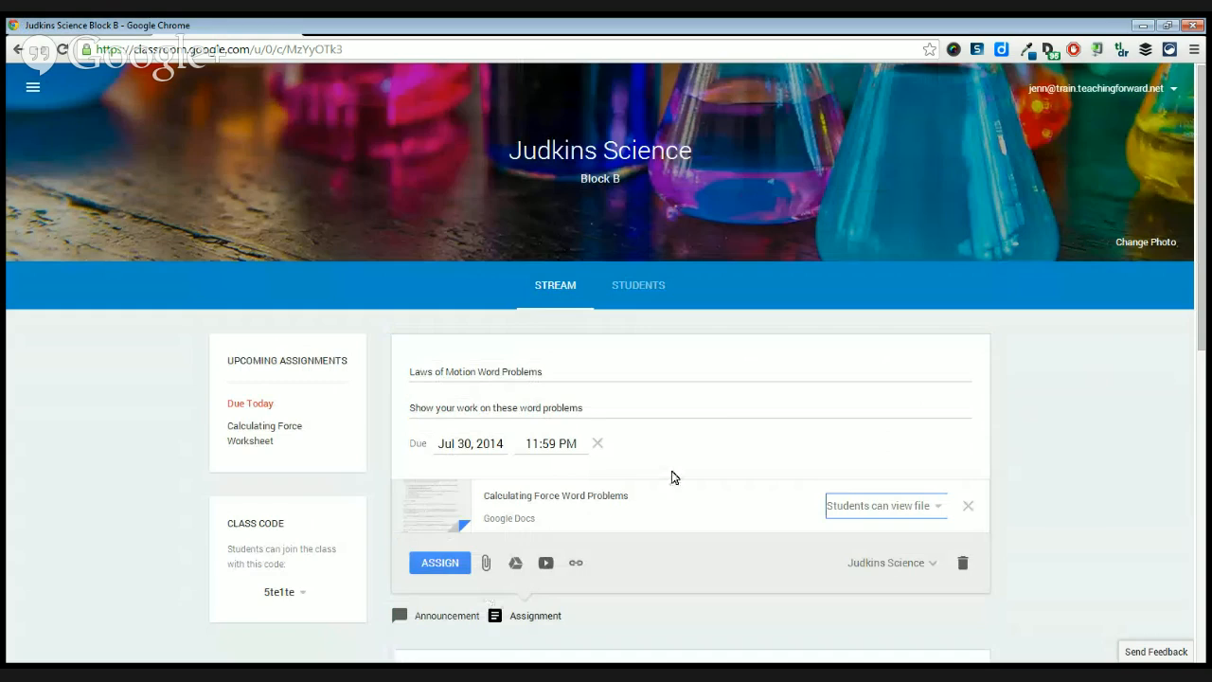
# Set the attached document to make a copy for each student and assign the work to the class.
pyautogui.scroll(-1, 672, 445)
pyautogui.scroll(-1, 920, 382)
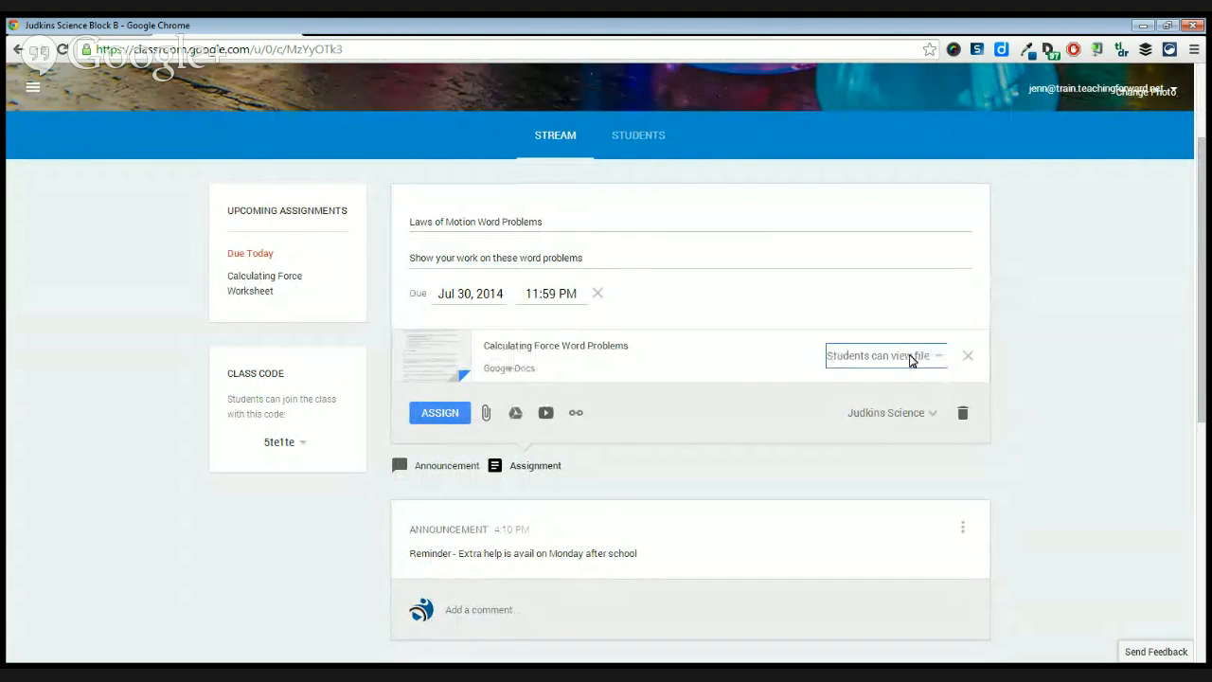
pyautogui.click(938, 363)
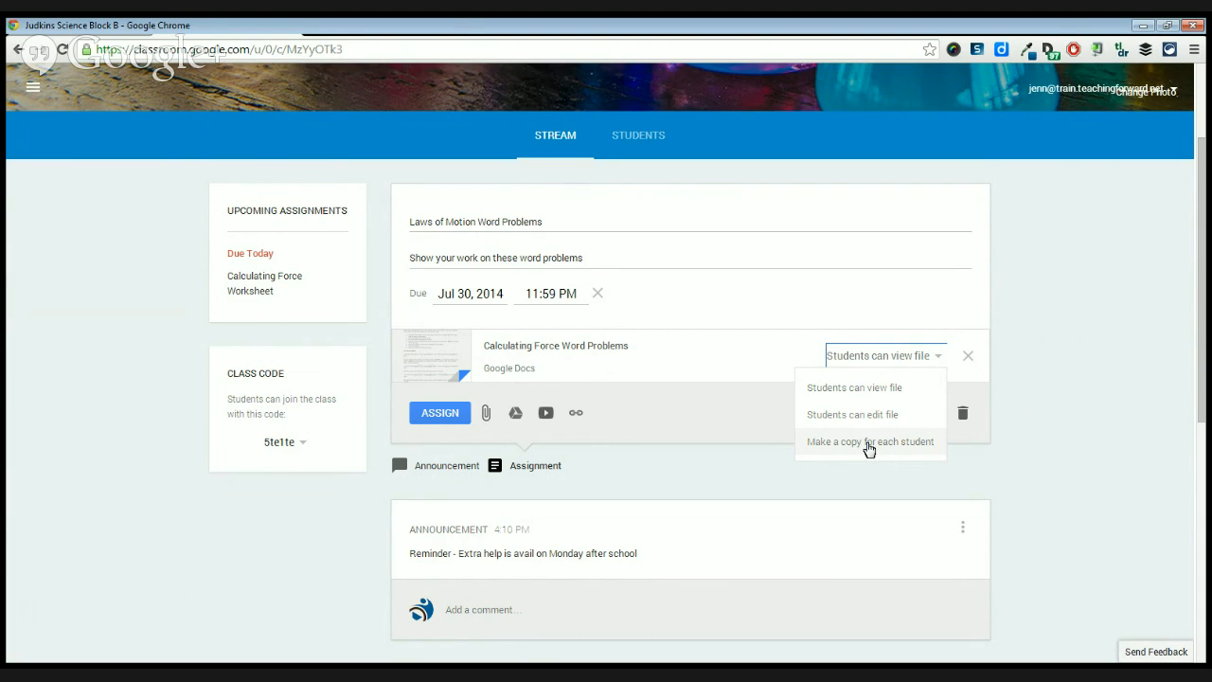
pyautogui.click(869, 442)
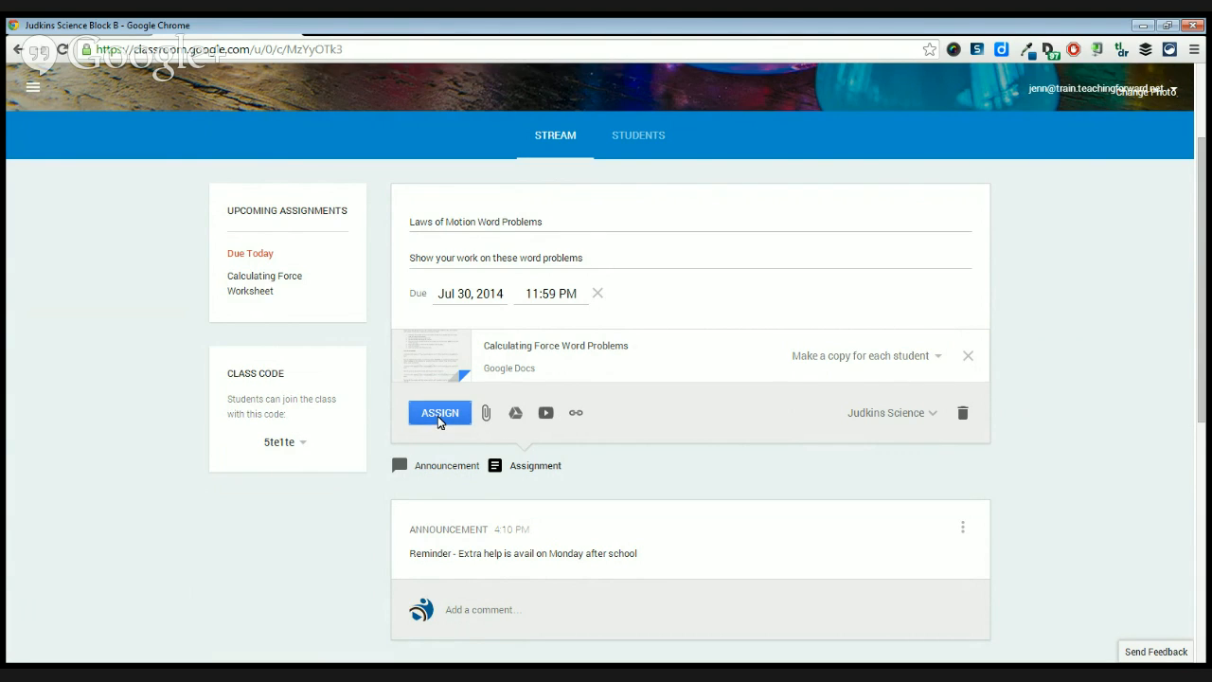
pyautogui.click(439, 417)
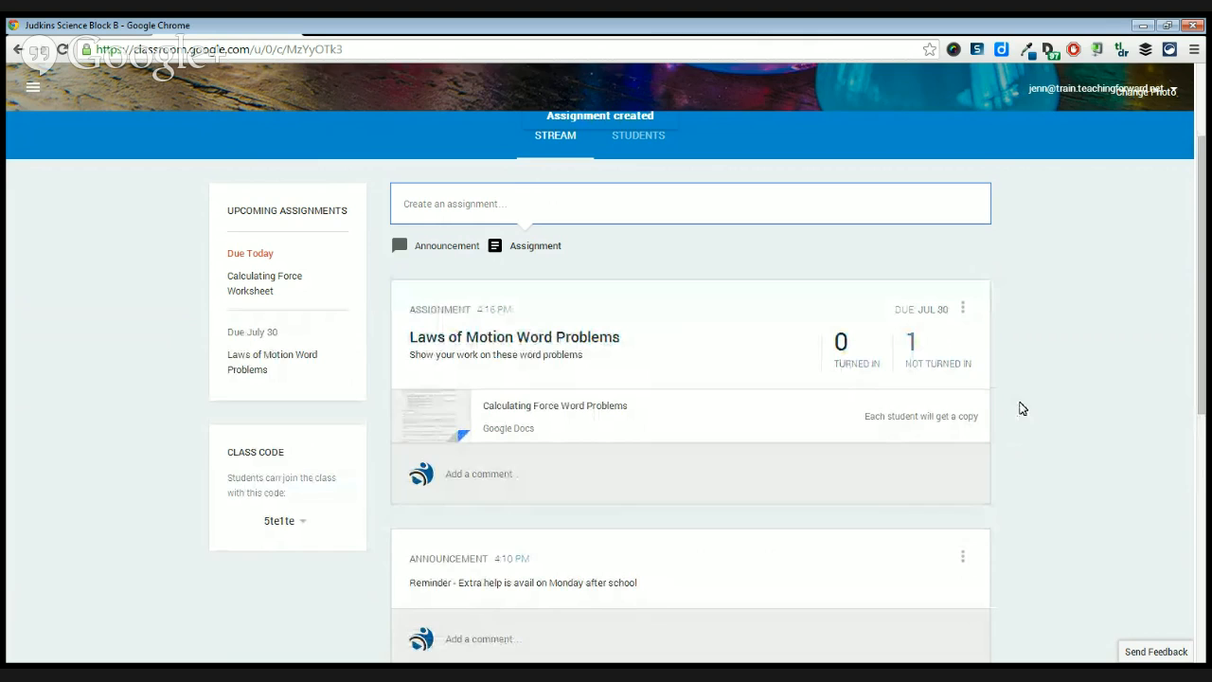
# Look over the posted Laws of Motion Word Problems assignment in the stream and view its edit and delete options.
pyautogui.scroll(-1, 1013, 394)
pyautogui.scroll(1, 1009, 393)
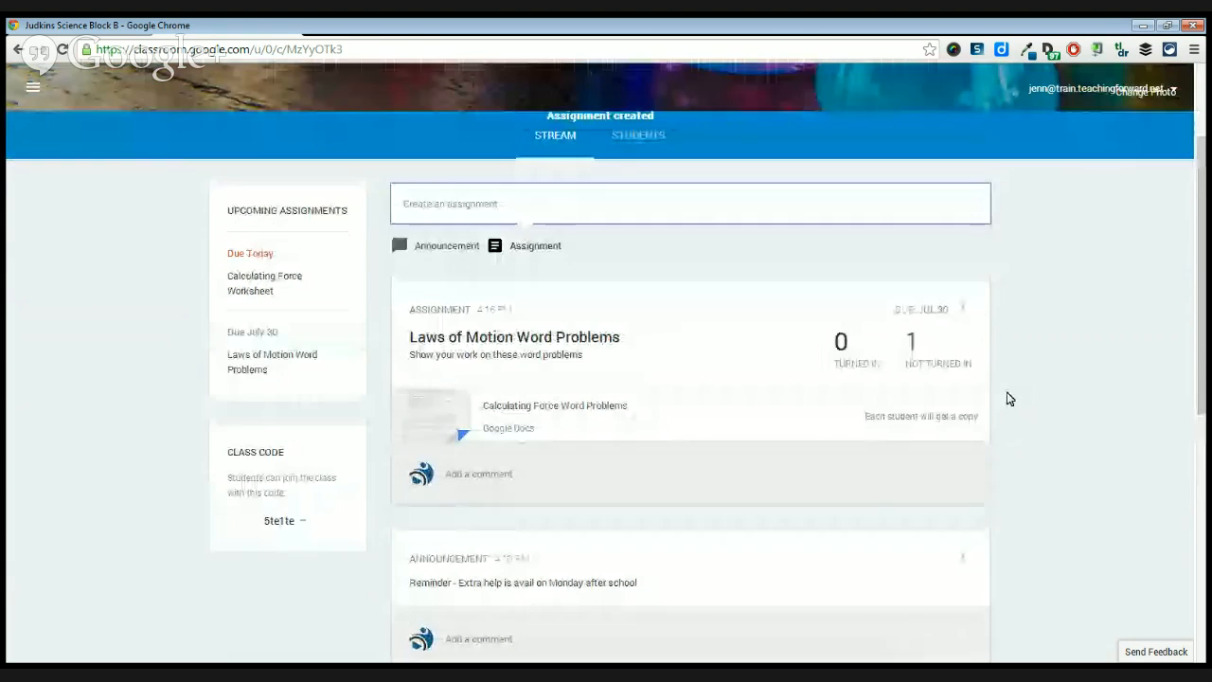
pyautogui.scroll(1, 1058, 352)
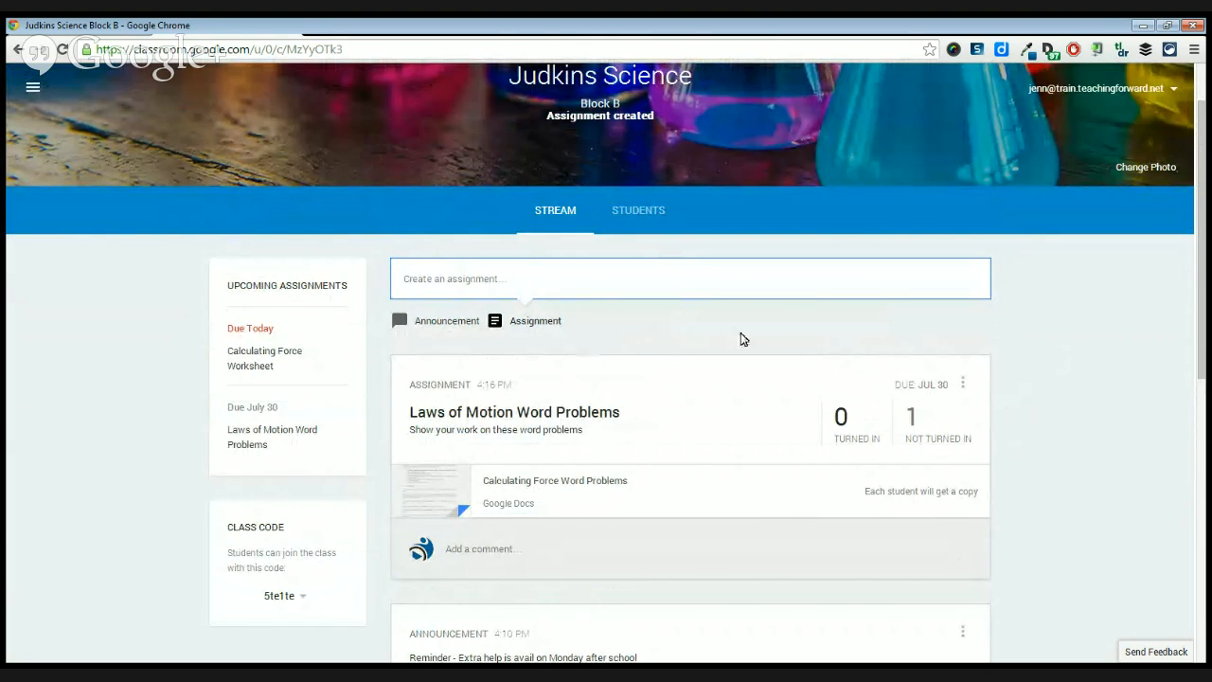
pyautogui.scroll(-1, 743, 338)
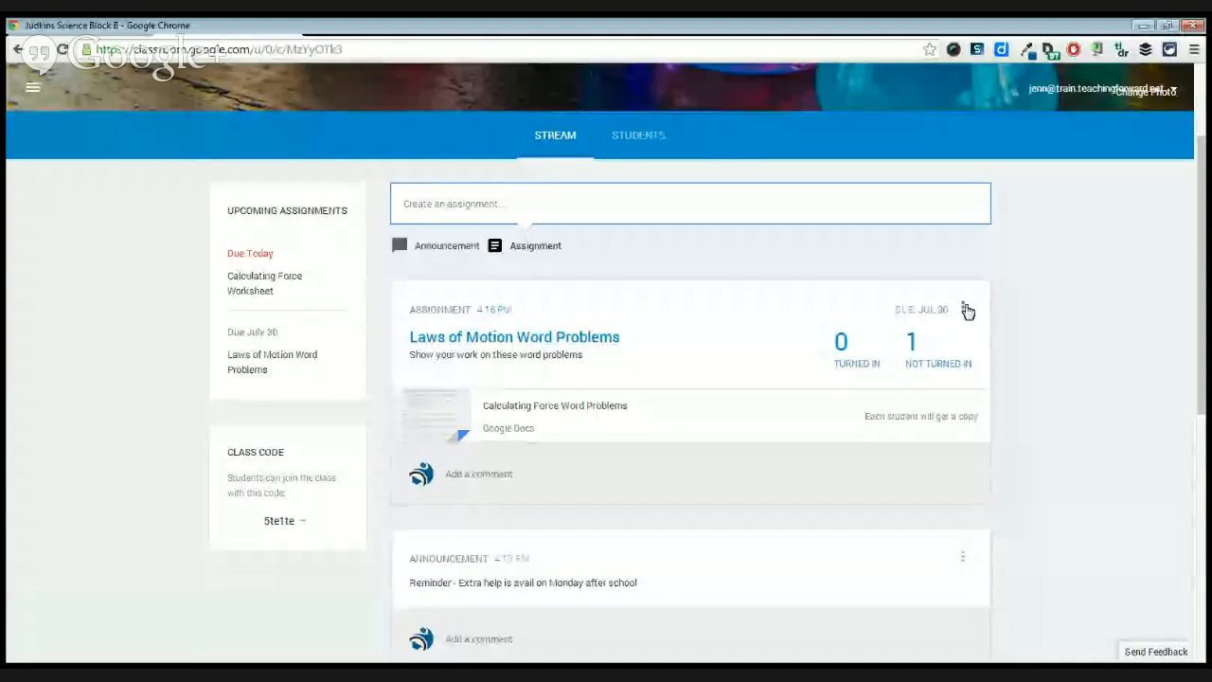
pyautogui.click(964, 310)
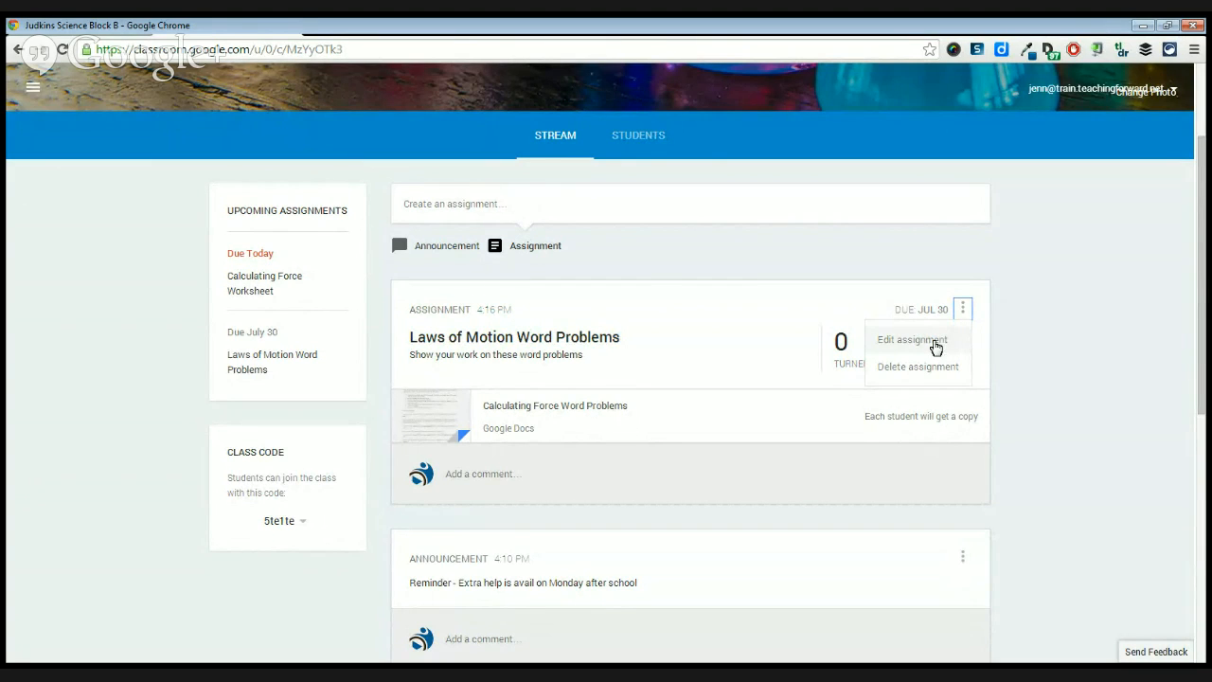
pyautogui.click(1022, 303)
# Open the Laws of Motion Word Problems assignment for editing and attach "Which Law Wksh.pdf" from the Demo Class Resources folder in Google Drive.
pyautogui.click(963, 311)
pyautogui.click(927, 345)
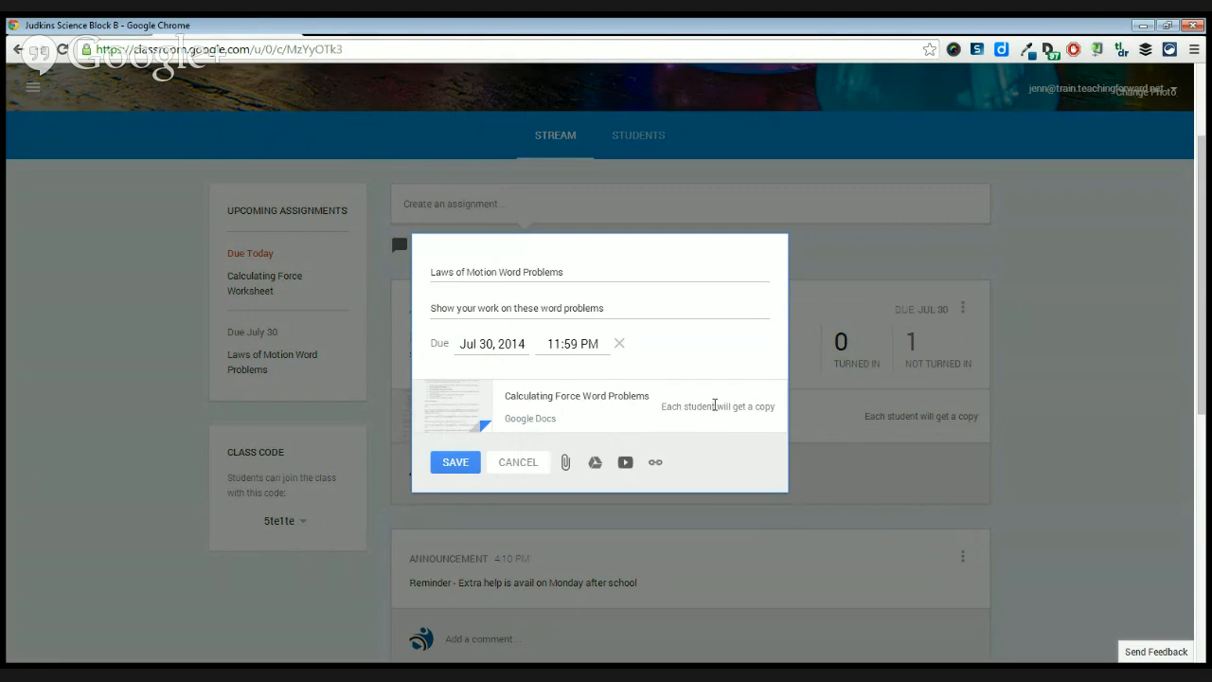
pyautogui.click(595, 464)
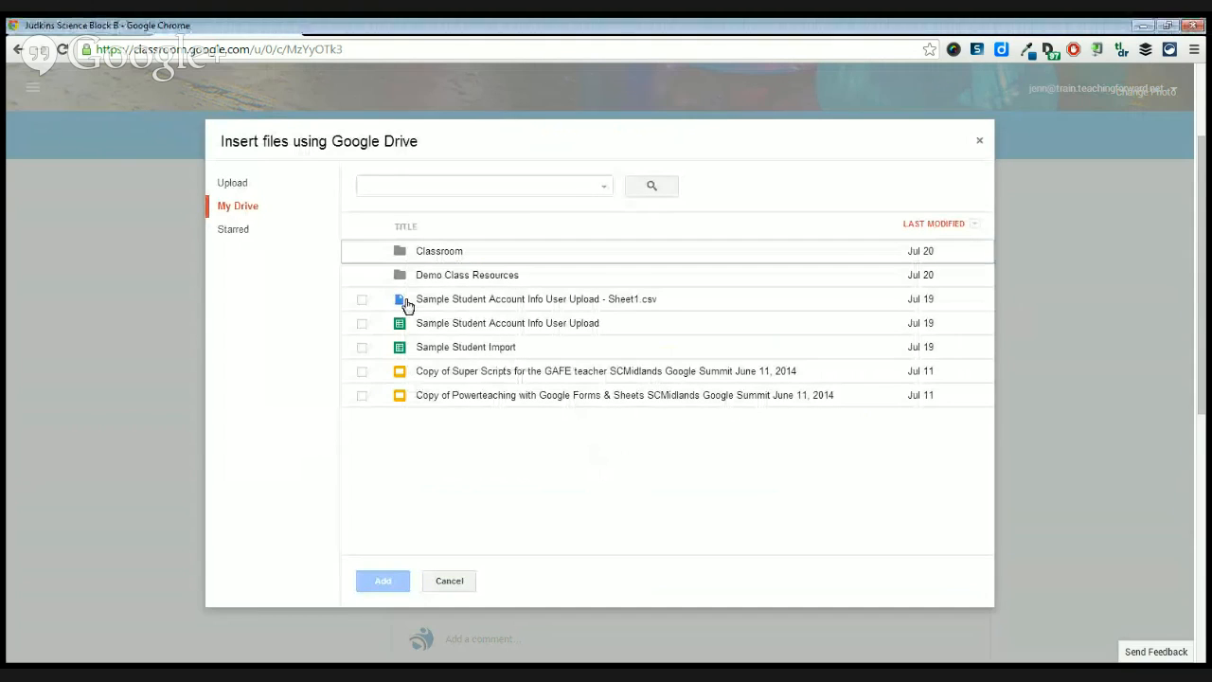
pyautogui.doubleClick(428, 278)
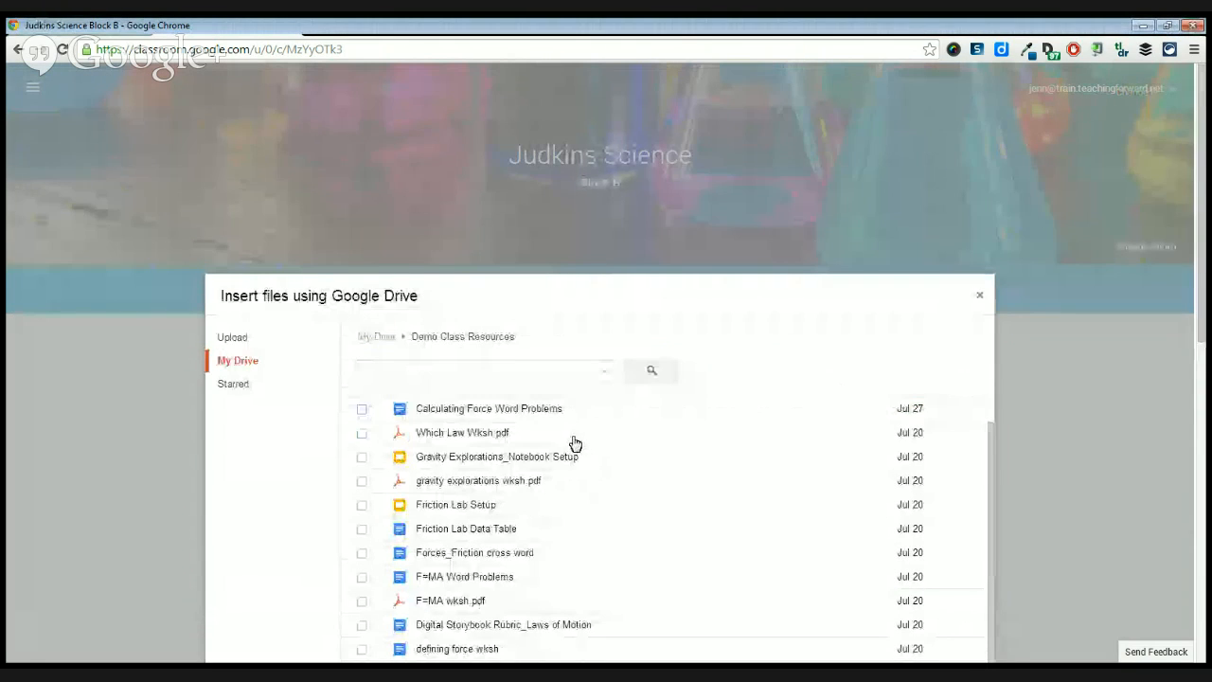
pyautogui.click(456, 437)
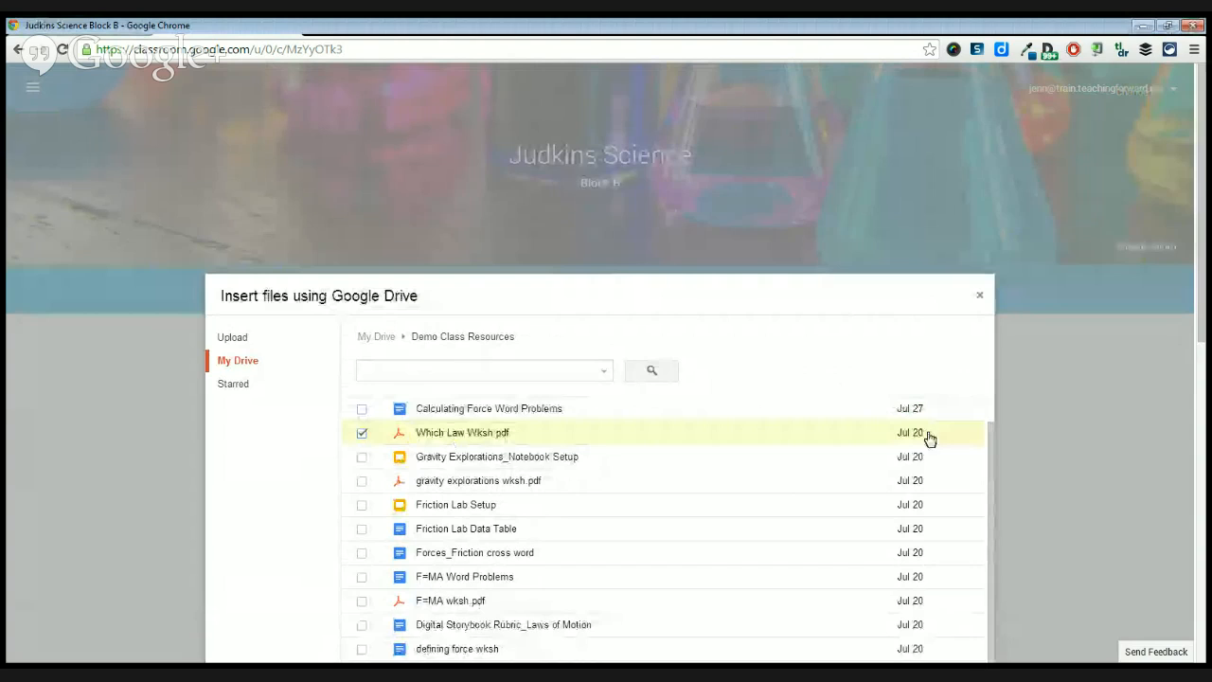
pyautogui.moveTo(1200, 168); pyautogui.dragTo(1198, 306)
pyautogui.click(398, 437)
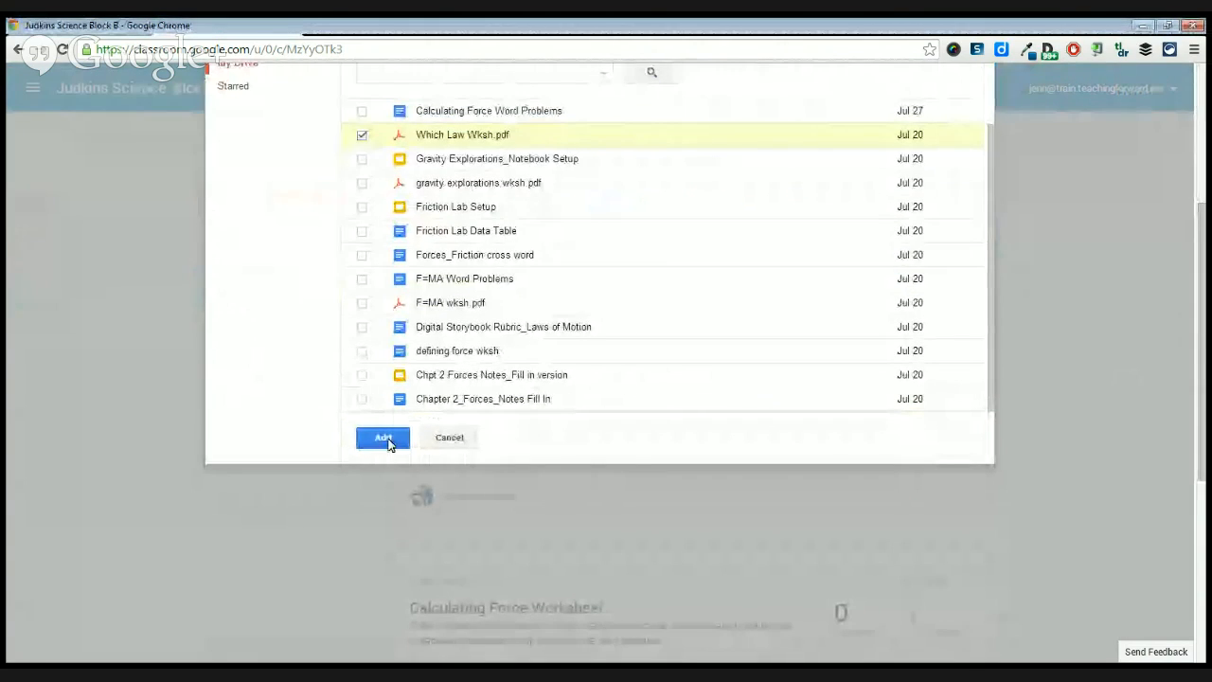
# View the sharing options of the attached PDF and the ways to add a link or YouTube video, without adding either.
pyautogui.click(736, 318)
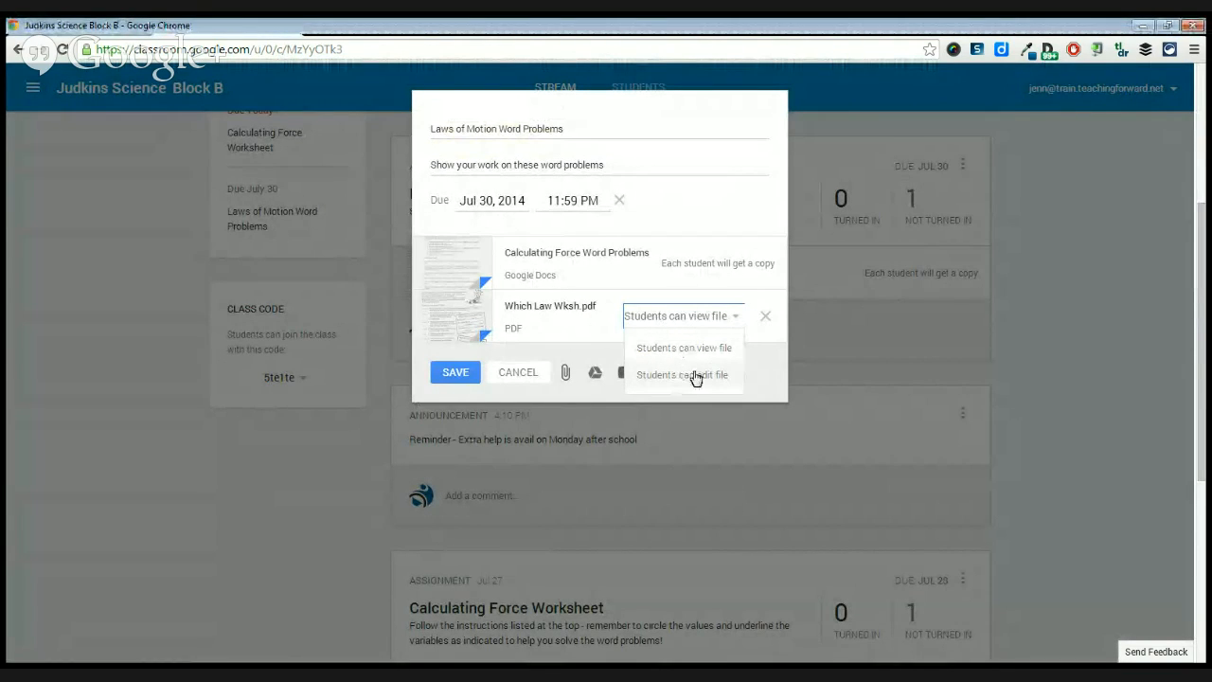
pyautogui.click(612, 332)
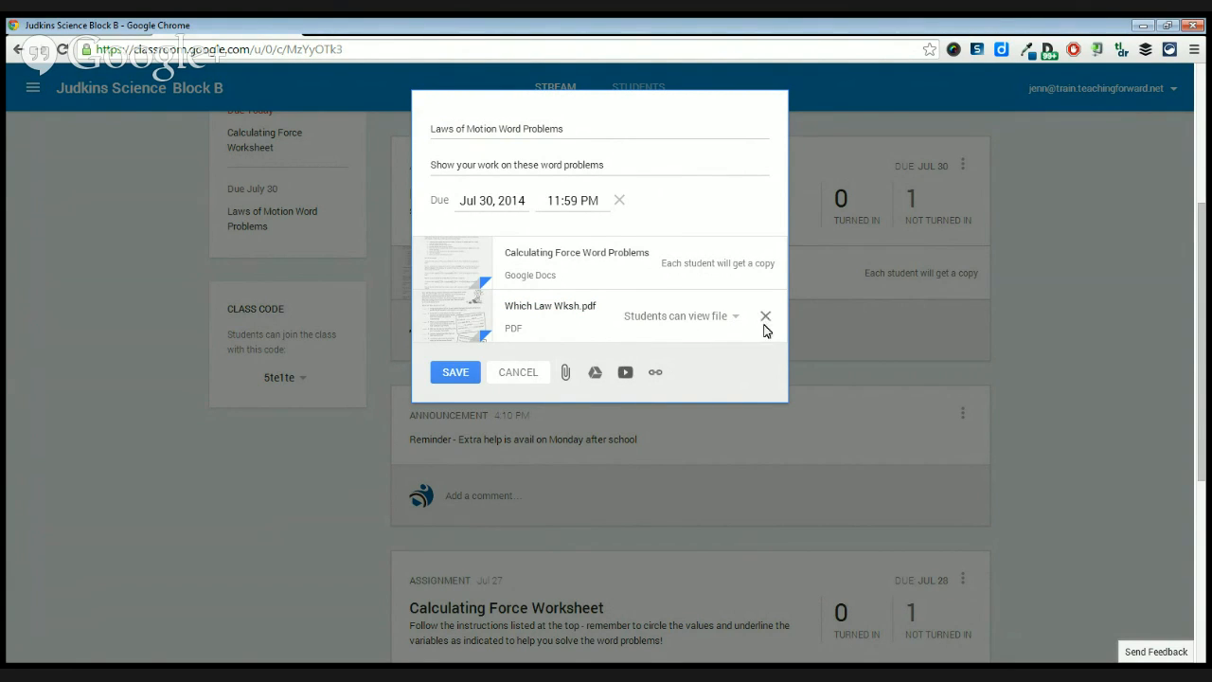
pyautogui.click(654, 375)
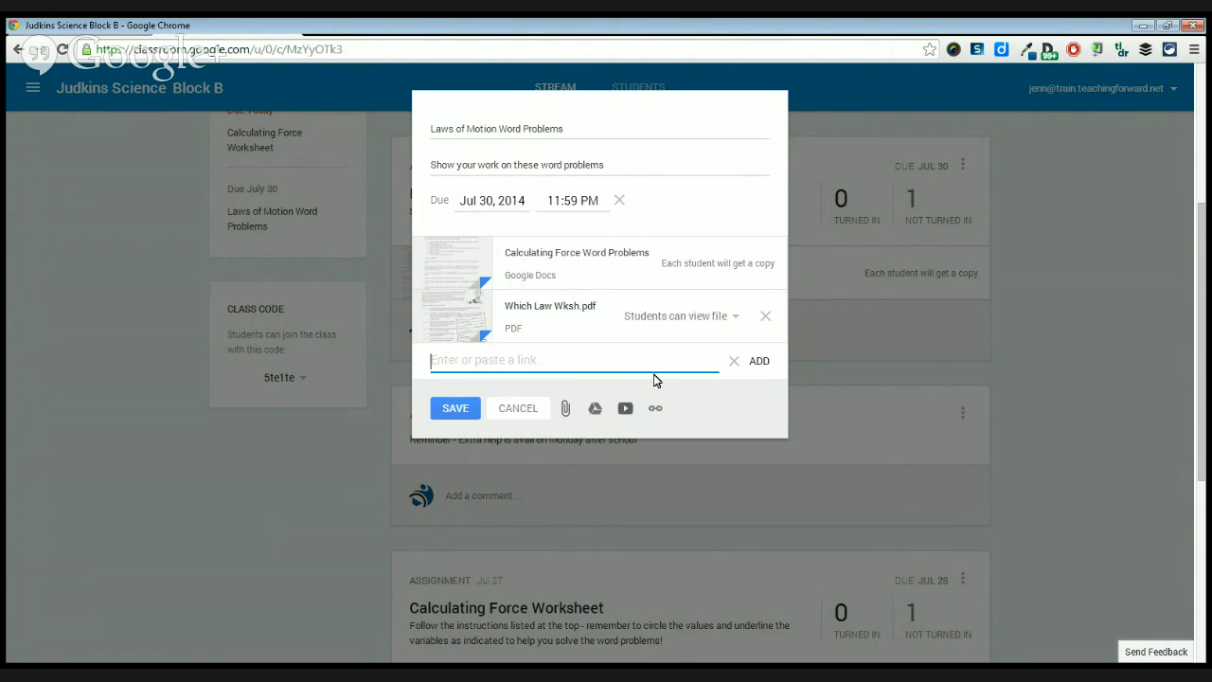
pyautogui.click(734, 363)
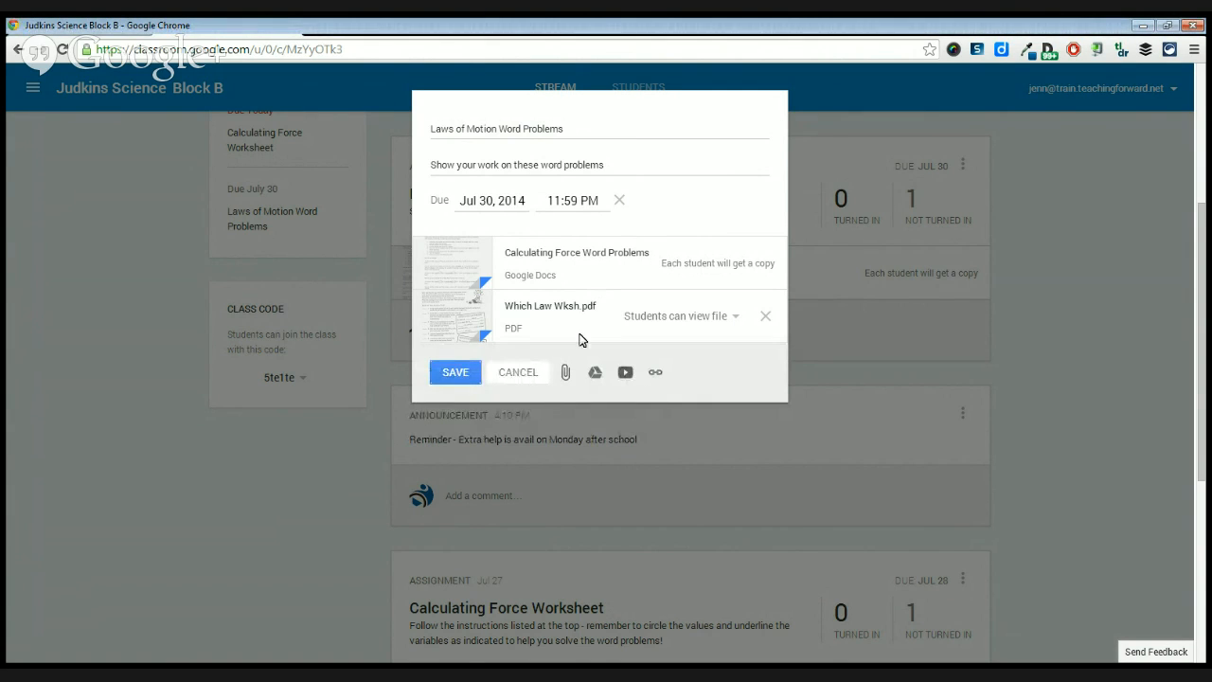
pyautogui.click(625, 374)
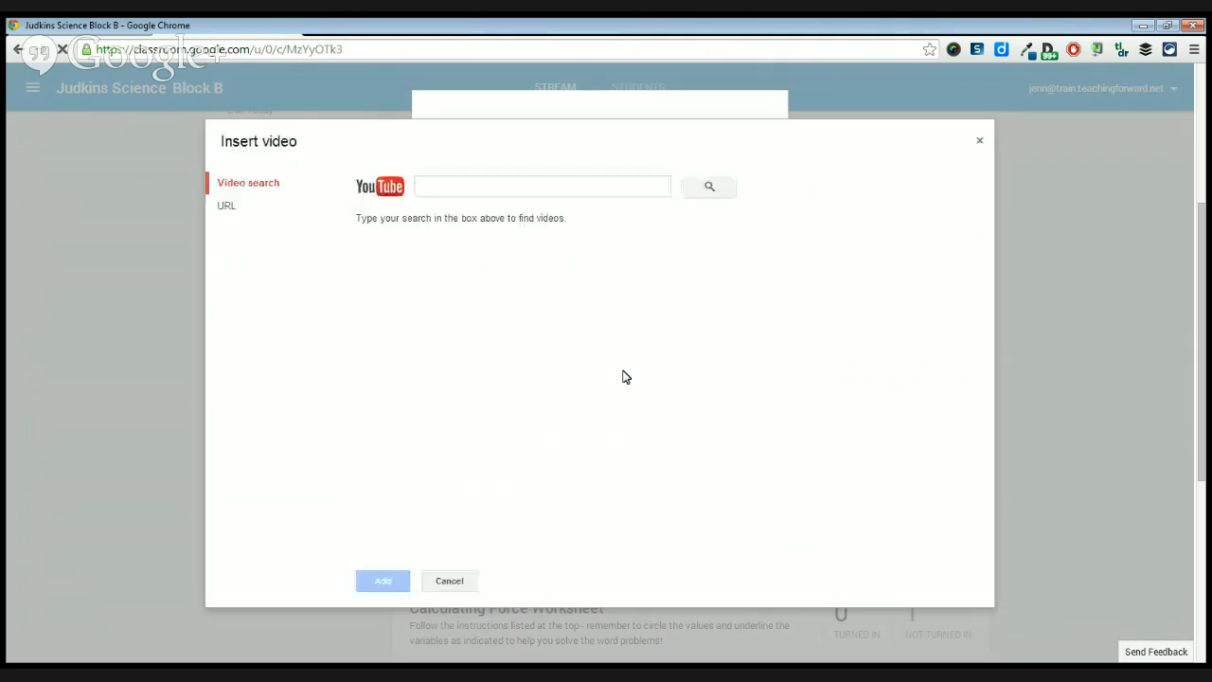
pyautogui.click(983, 142)
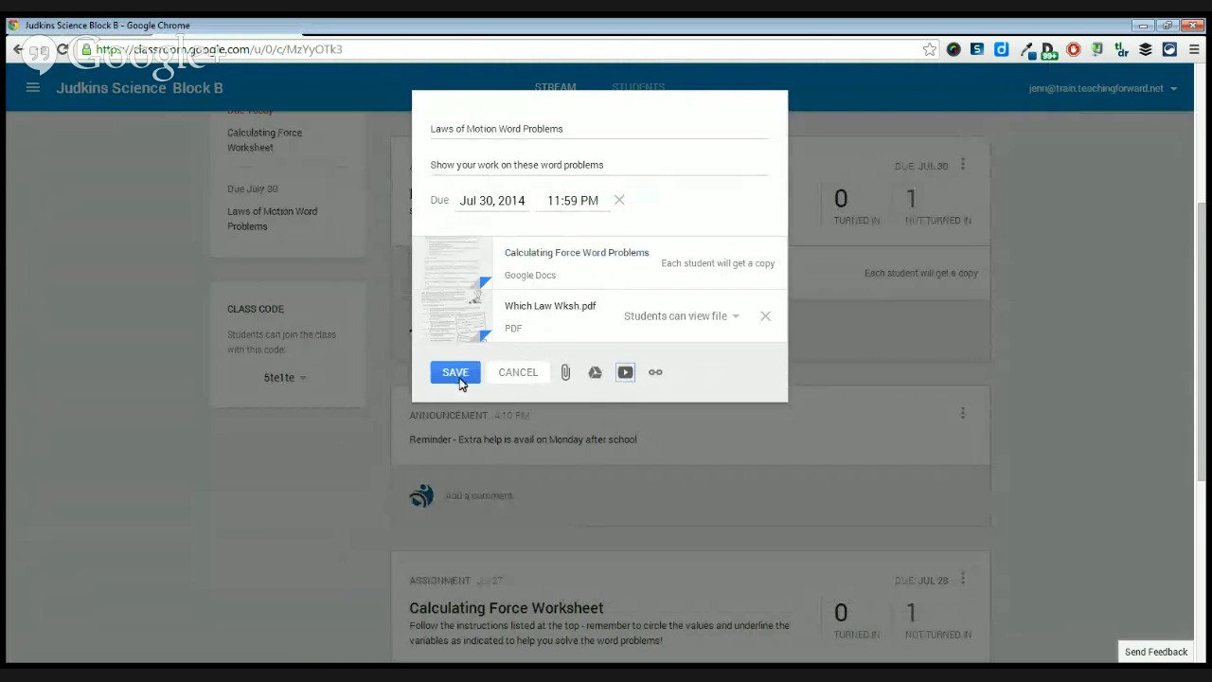
# Check the due date, title and description of the Laws of Motion Word Problems assignment and save its changes.
pyautogui.click(505, 202)
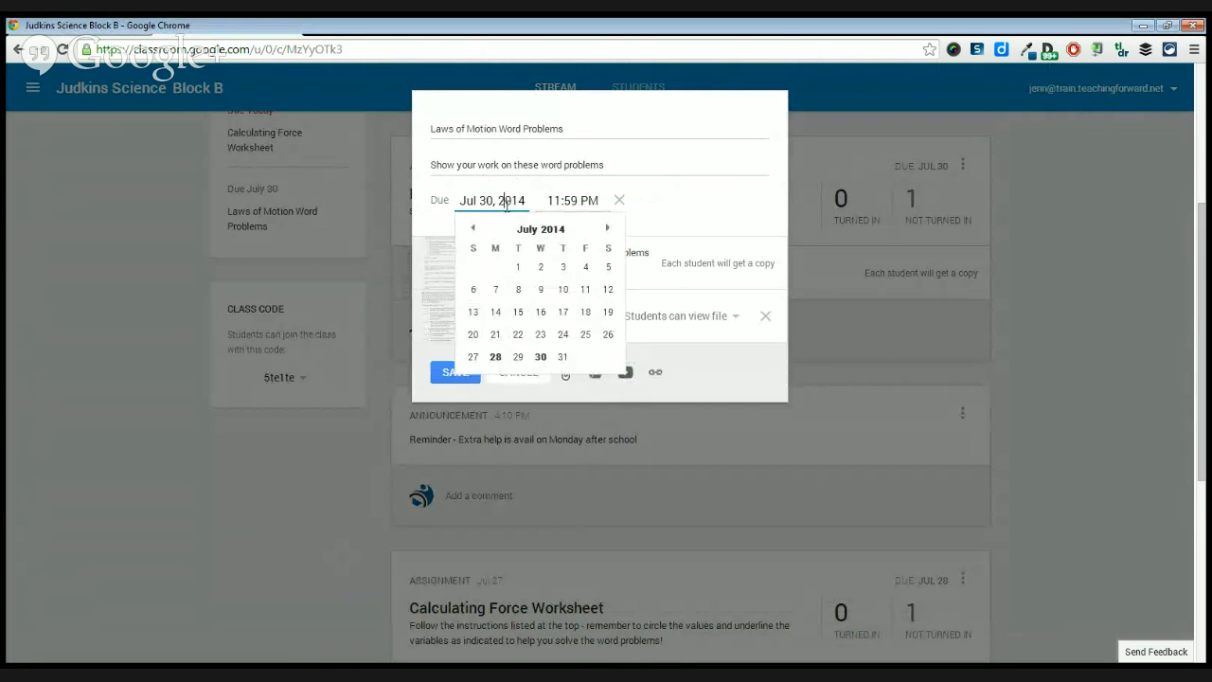
pyautogui.click(581, 126)
pyautogui.click(606, 164)
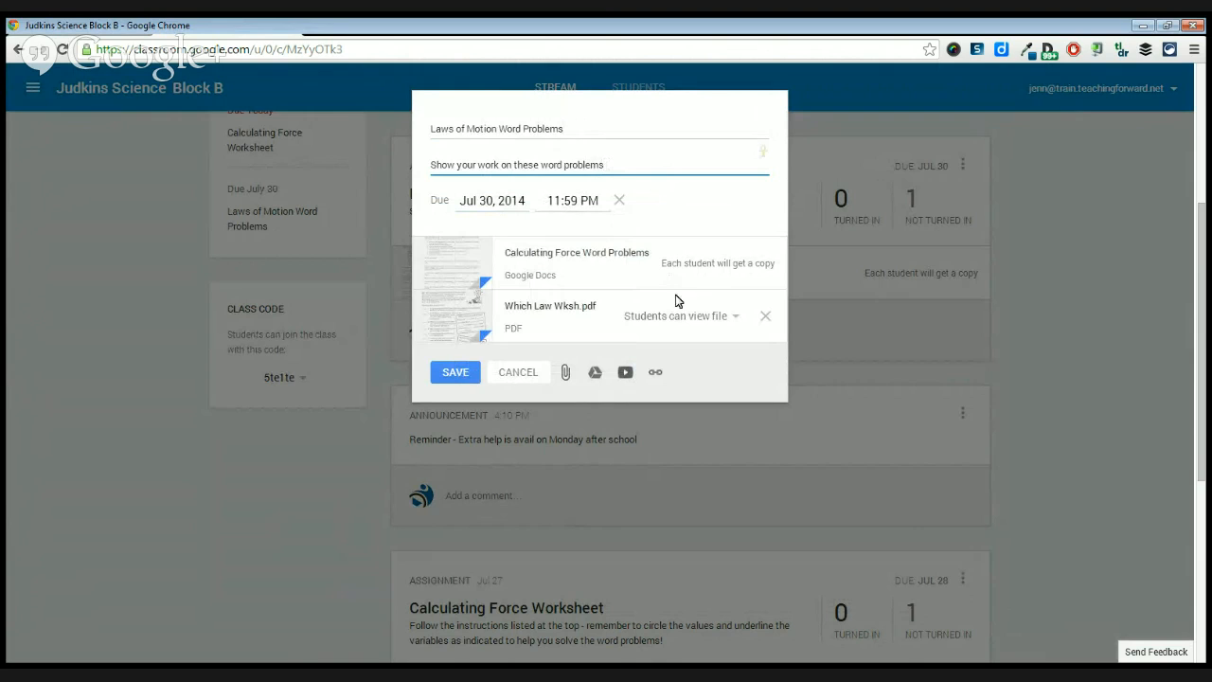
pyautogui.click(454, 380)
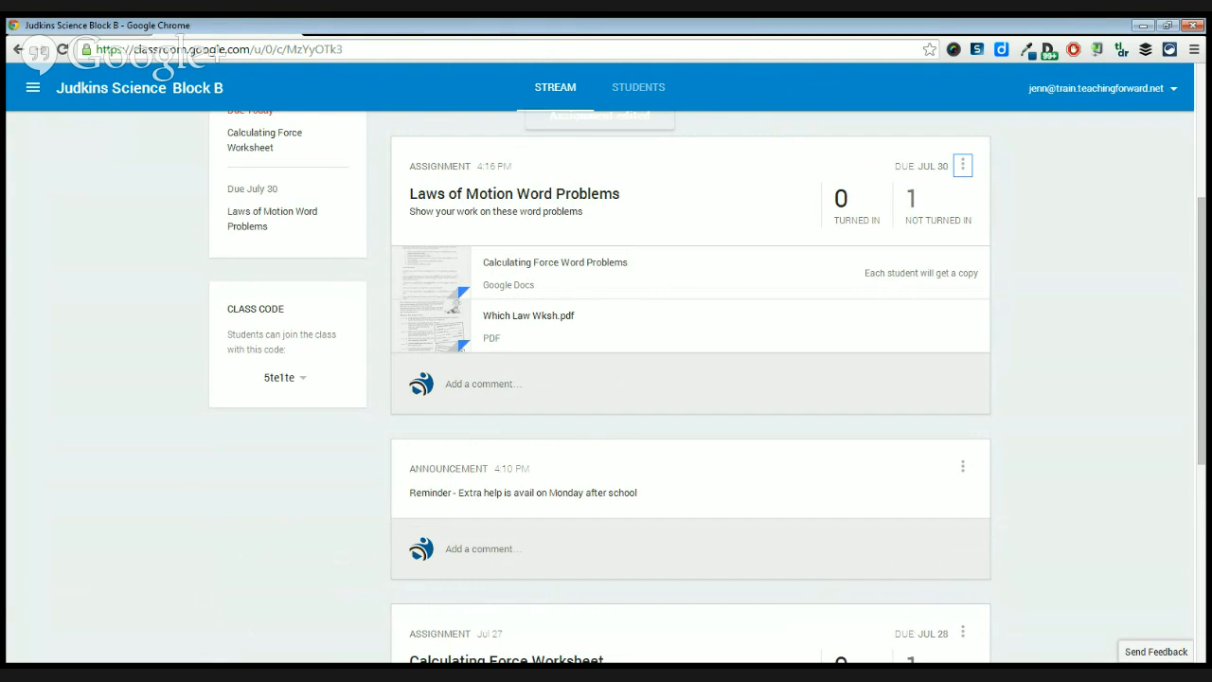
# Switch to the student's Google Classroom home page and join a new class by entering its class code.
pyautogui.hotkey('alt', 'Tab')
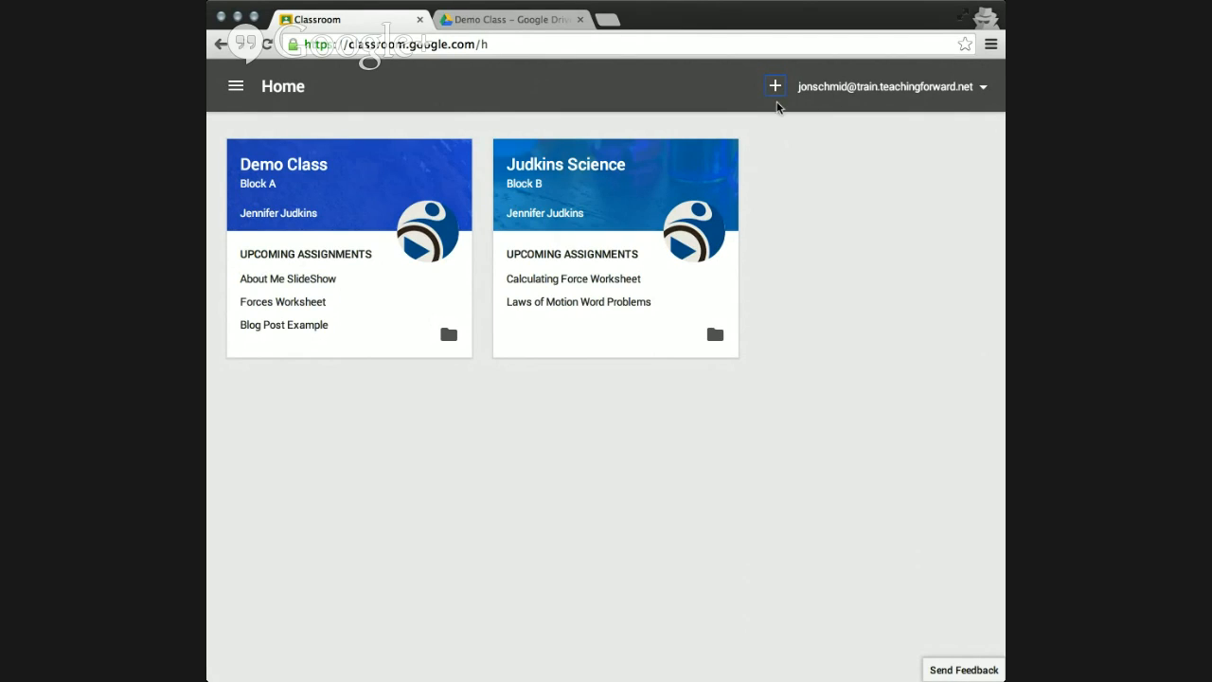
pyautogui.click(775, 87)
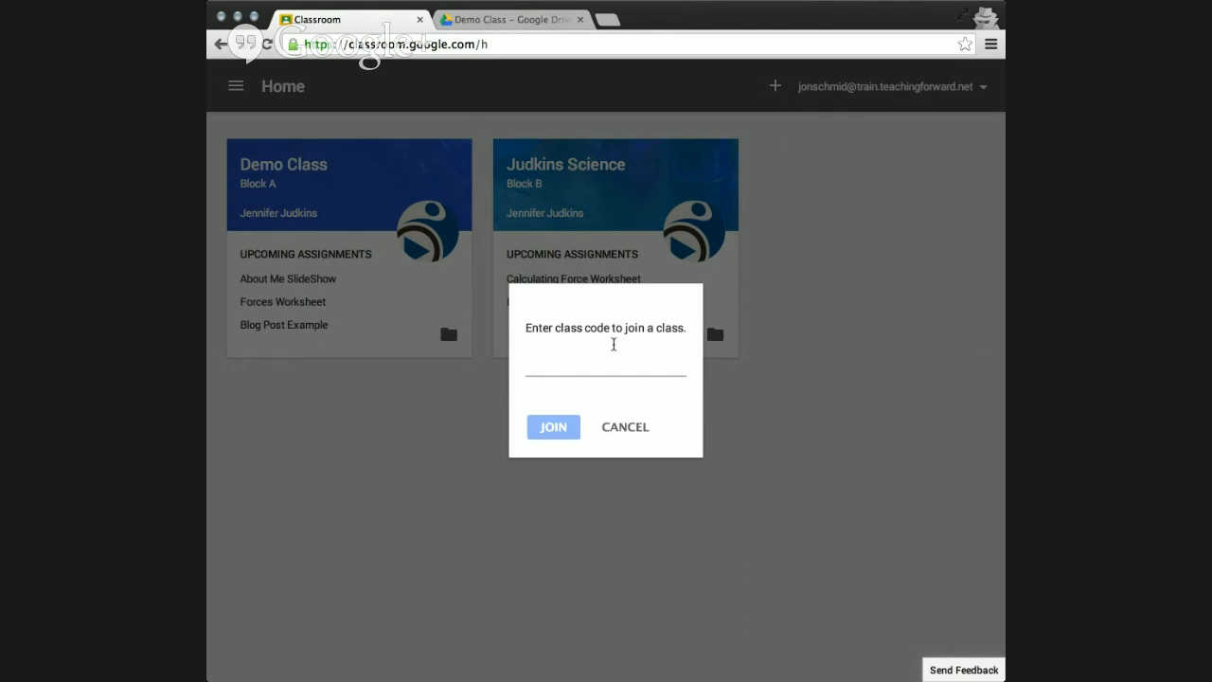
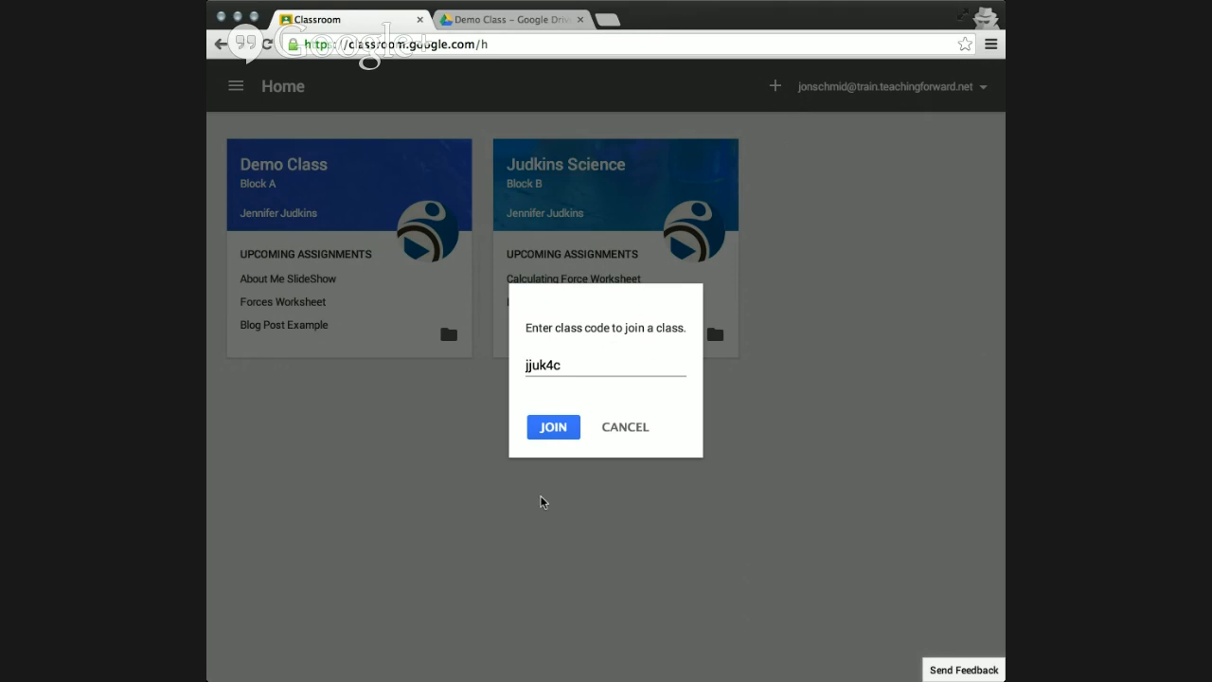
pyautogui.click(555, 424)
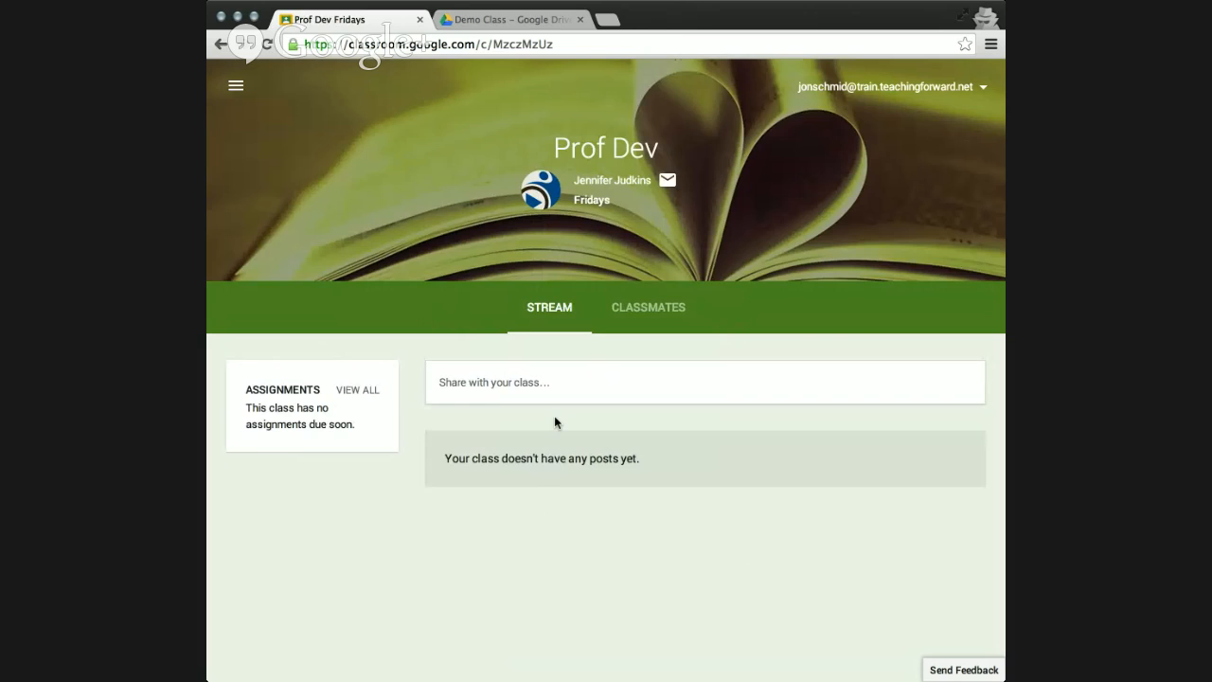
# View the classmates list of the Prof Dev class and return to the student's home page.
pyautogui.click(648, 307)
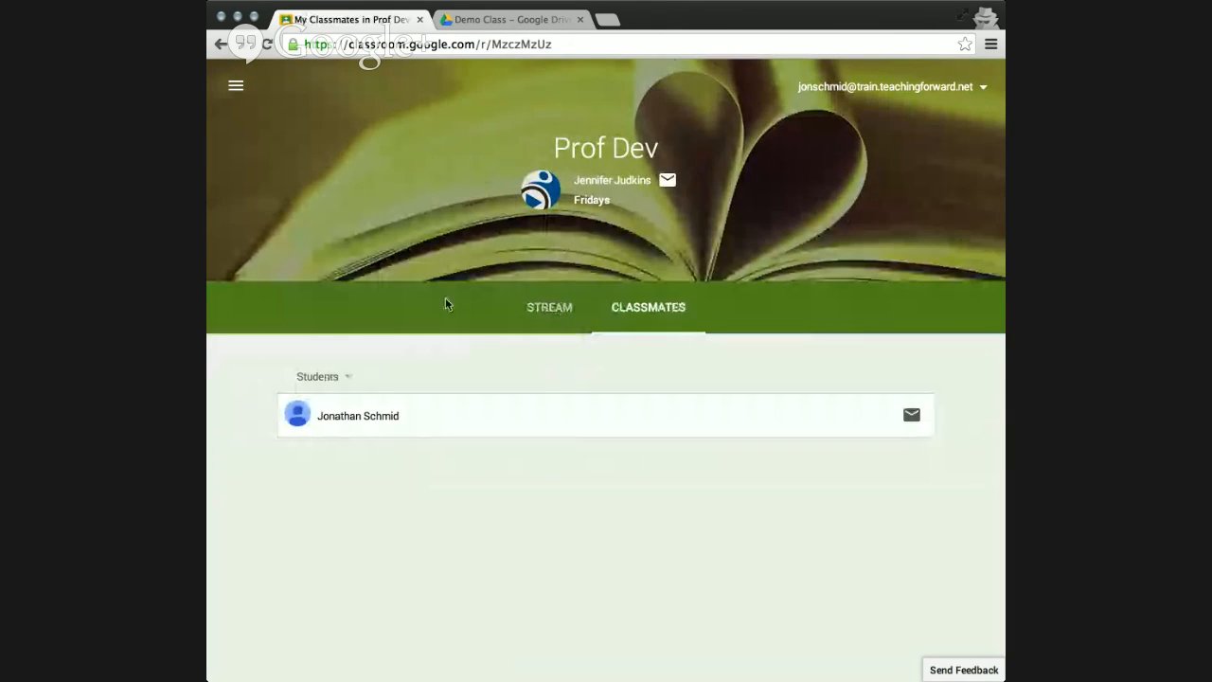
pyautogui.click(237, 88)
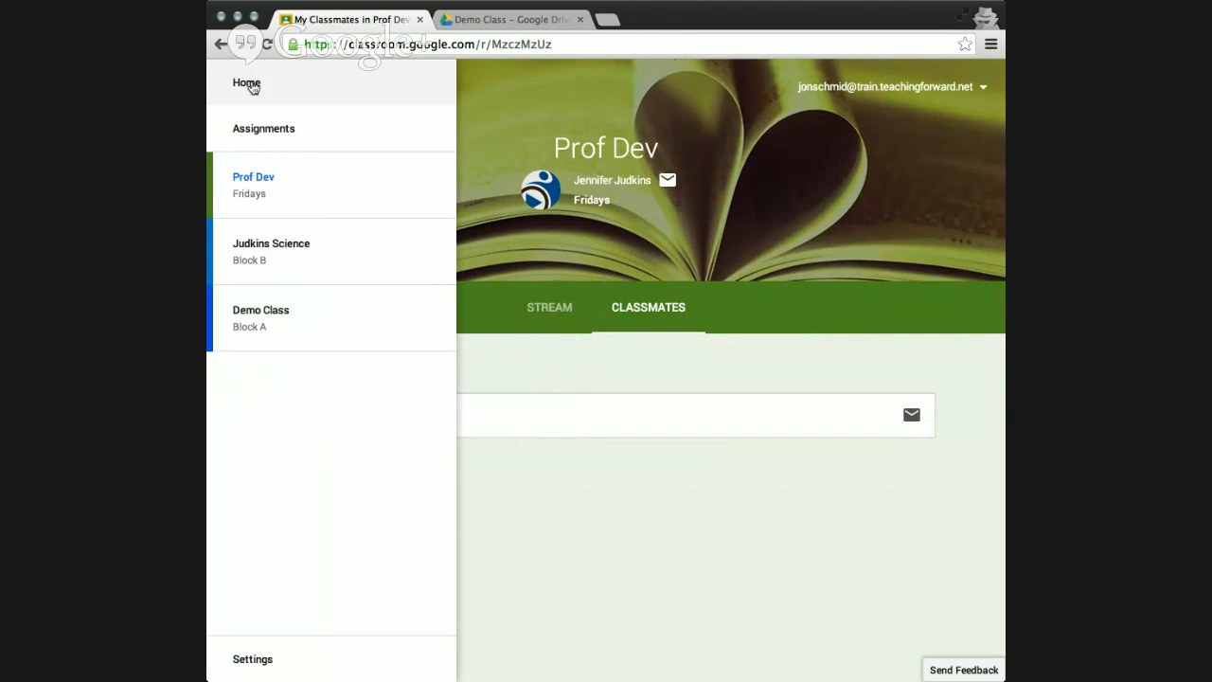
pyautogui.click(248, 84)
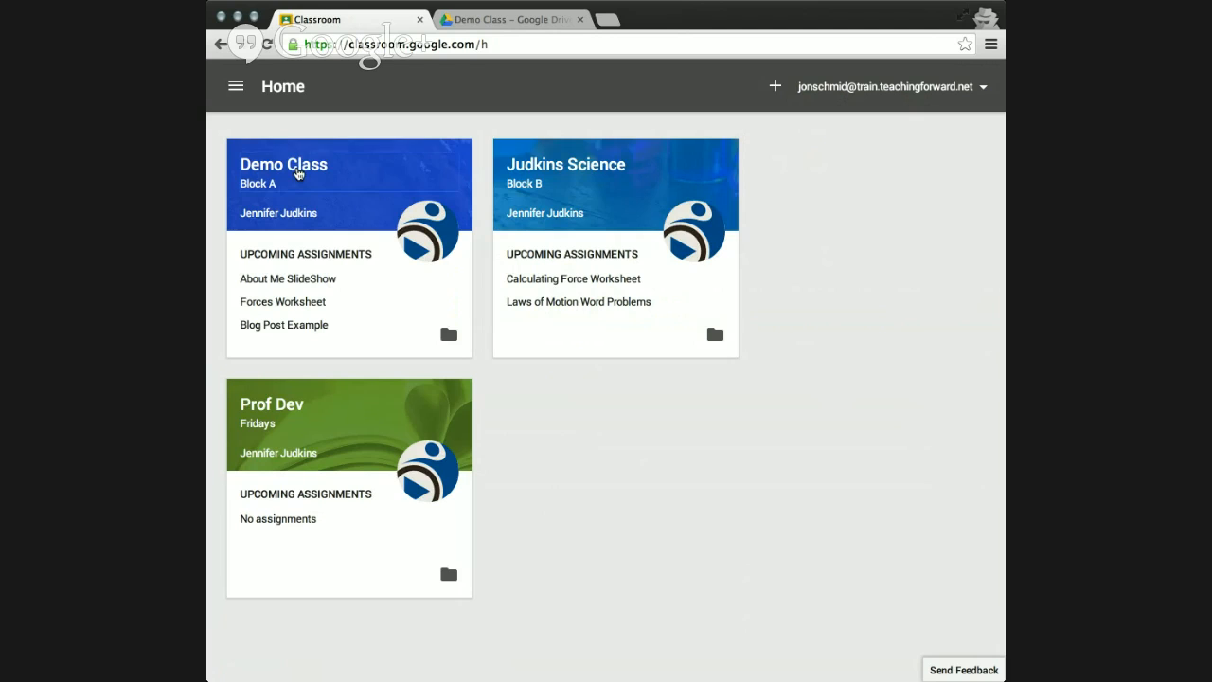
# Open Demo Class, look through its stream, and view the "What is fat?" video attached to the announcement before closing it.
pyautogui.click(299, 173)
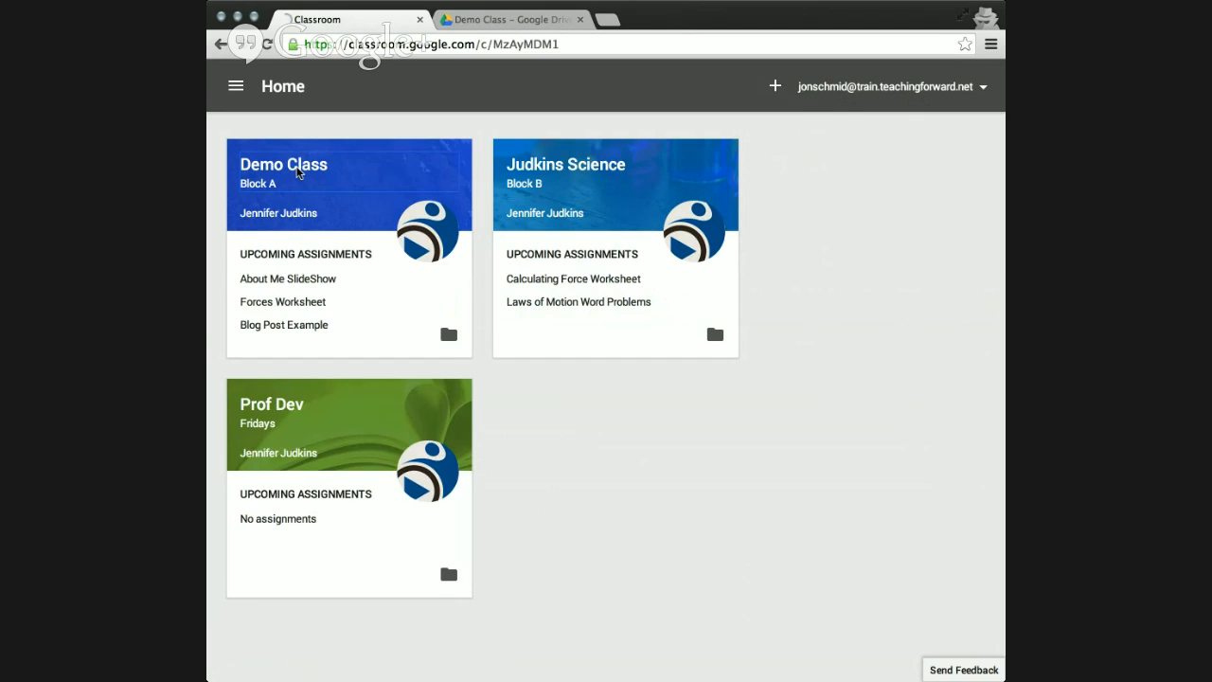
pyautogui.scroll(-2, 413, 458)
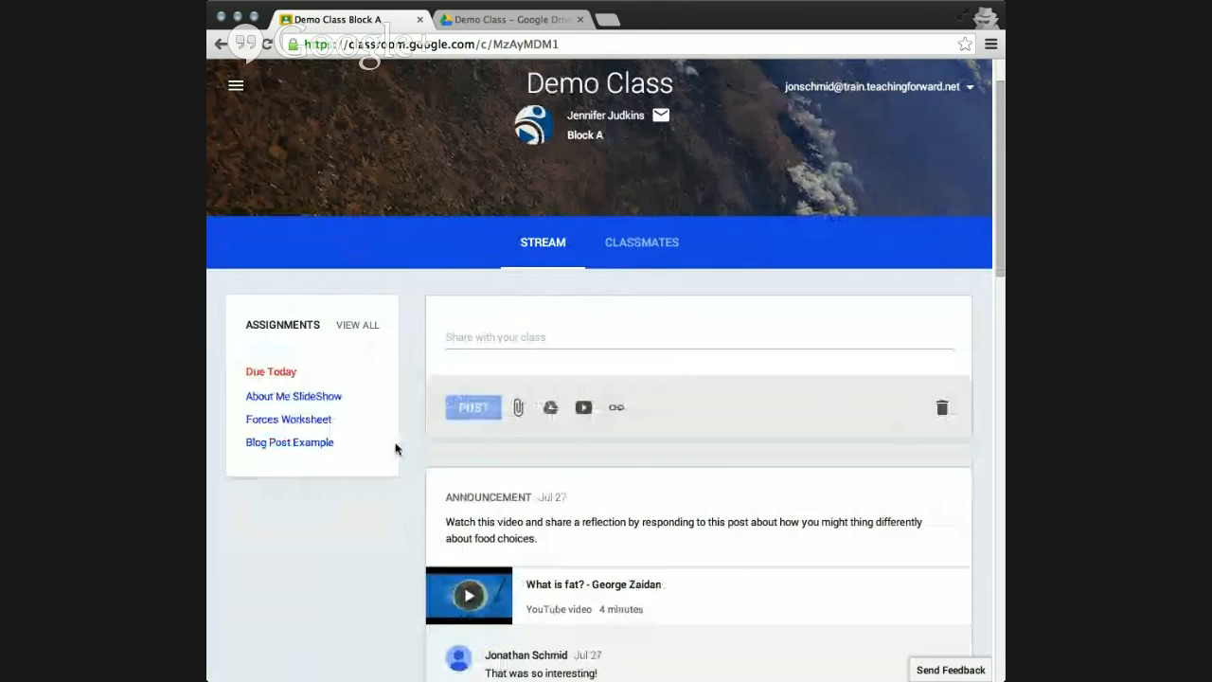
pyautogui.scroll(-3, 396, 448)
pyautogui.scroll(-3, 396, 449)
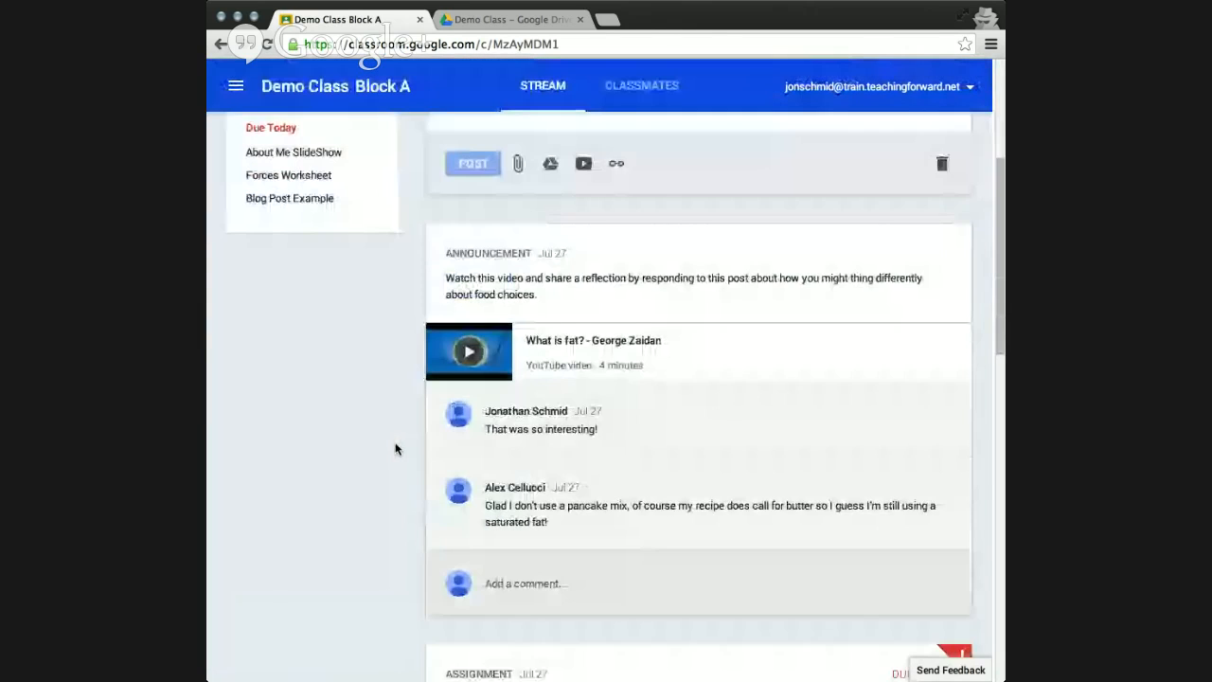
pyautogui.scroll(-1, 396, 449)
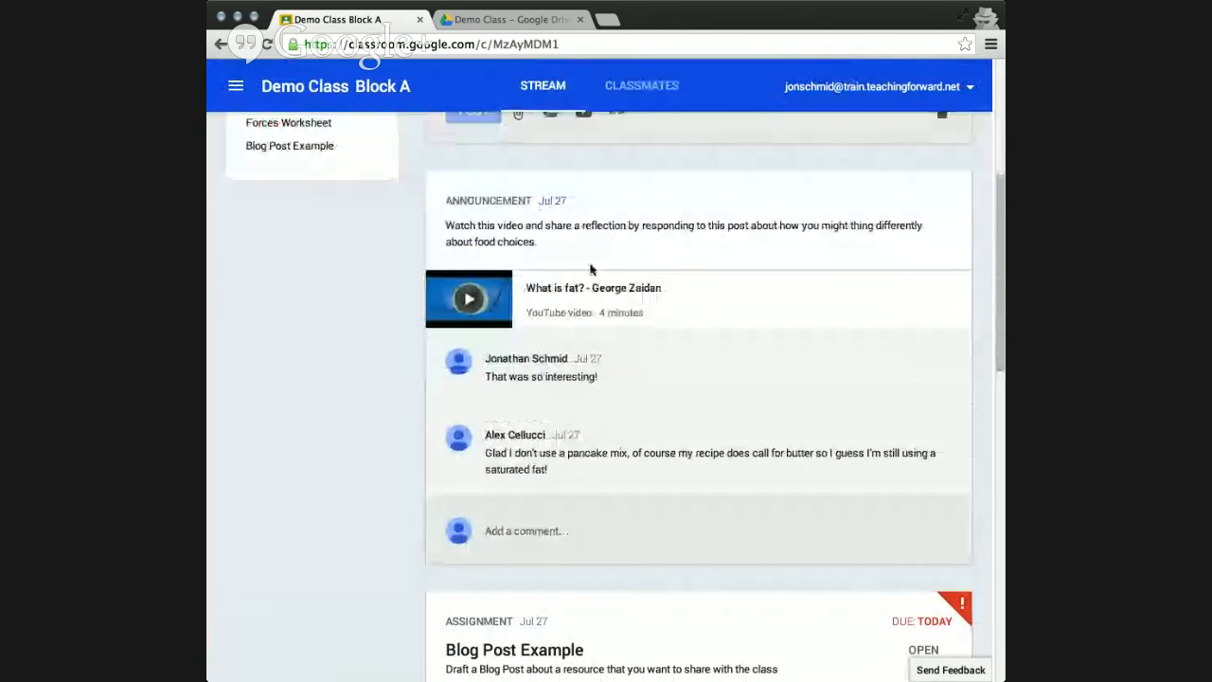
pyautogui.click(611, 293)
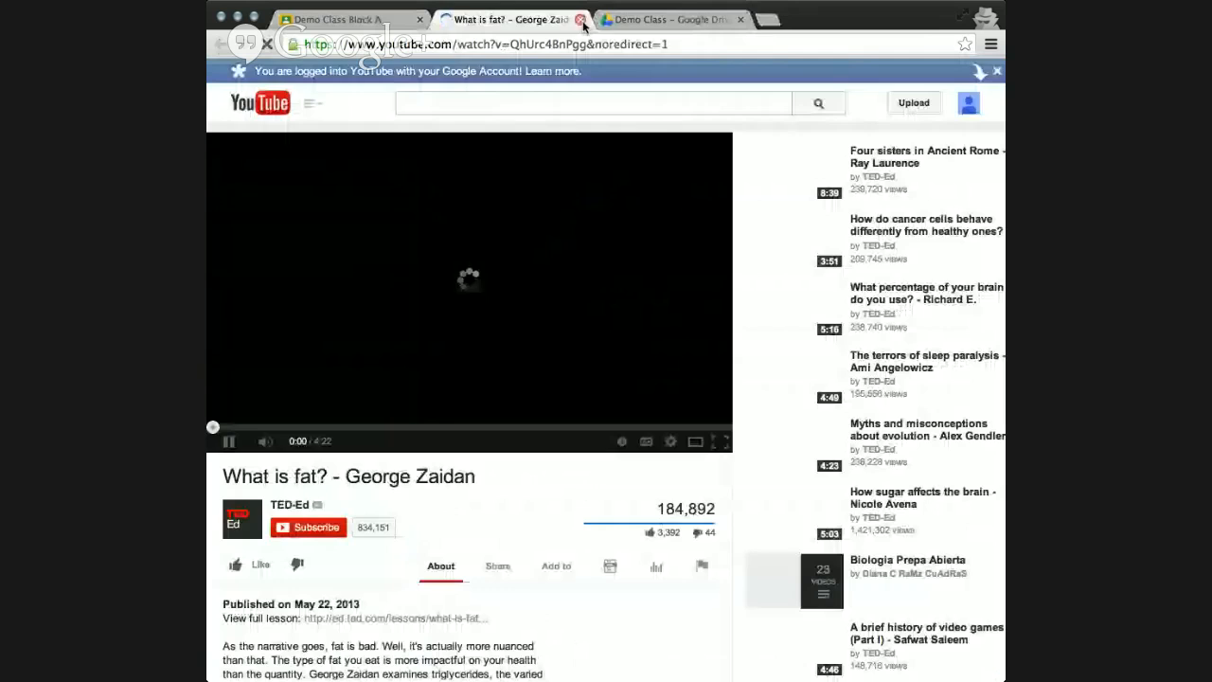
pyautogui.click(581, 20)
# Post the comment "Thanks for sharing this video!" on the video announcement.
pyautogui.click(523, 526)
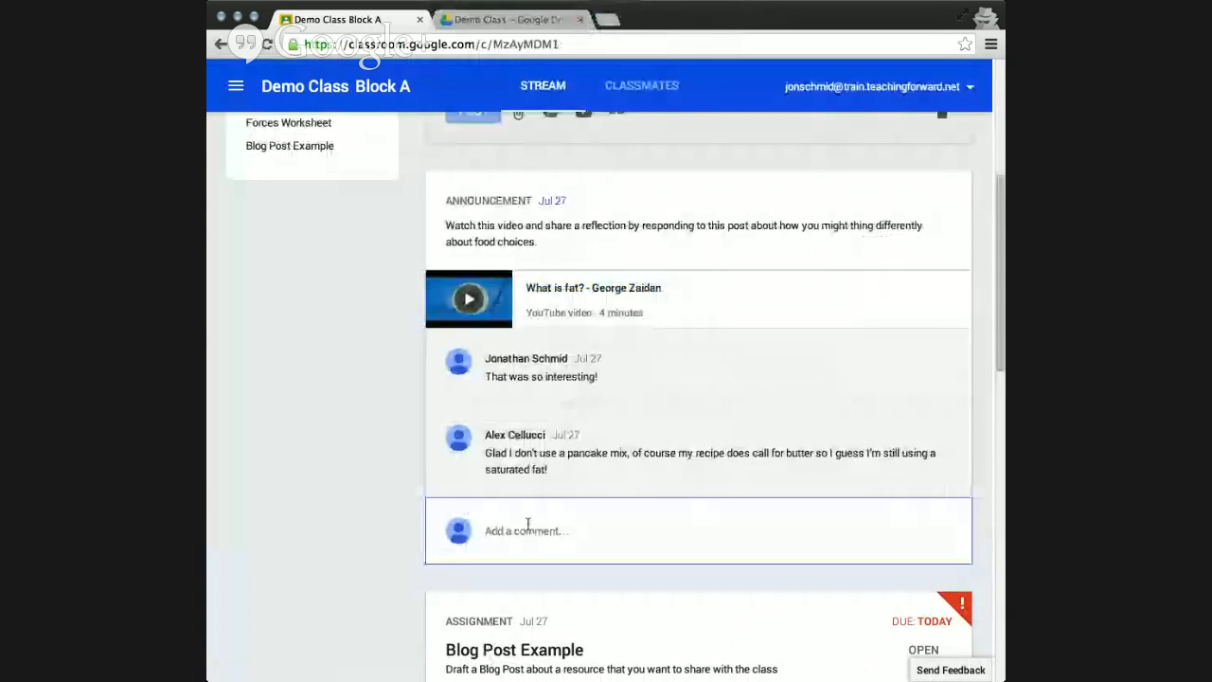
pyautogui.write('Thanks ')
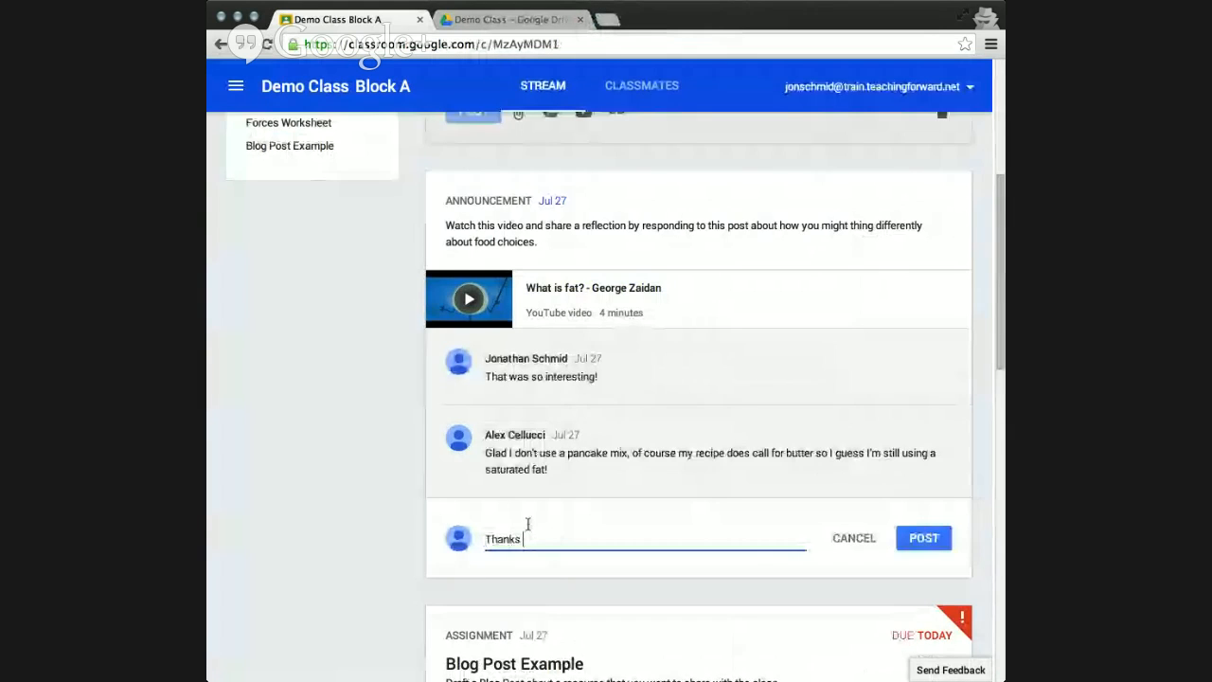
pyautogui.write('for sharing this video!')
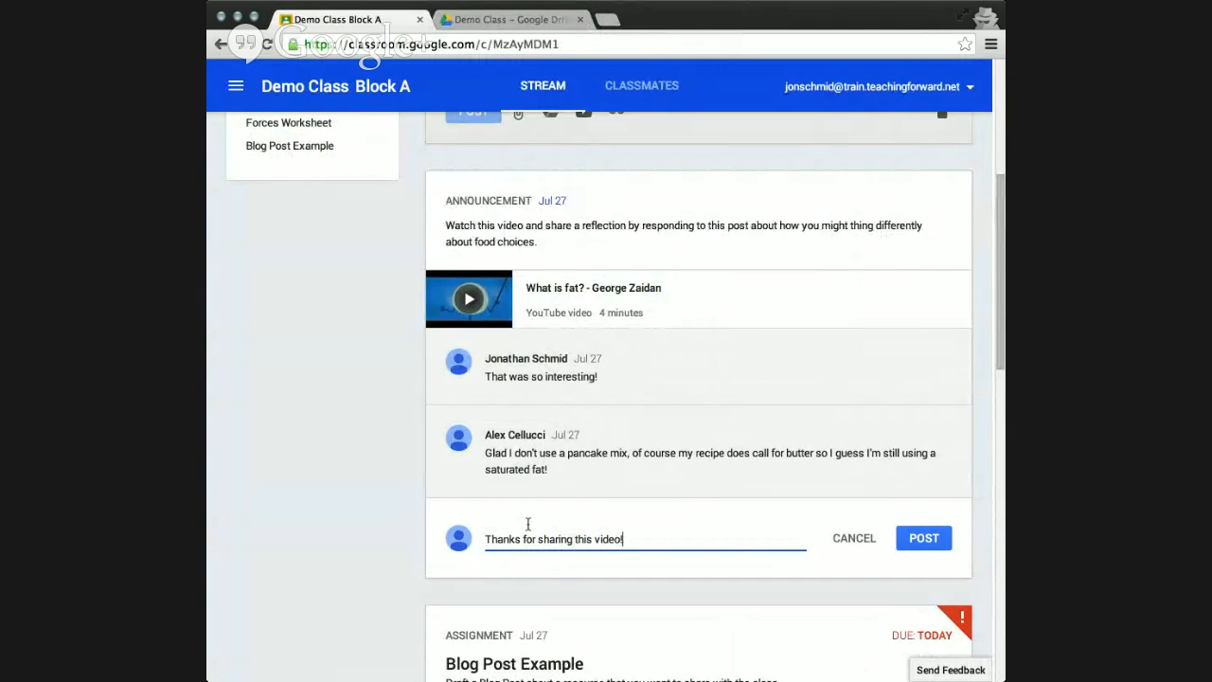
pyautogui.click(924, 540)
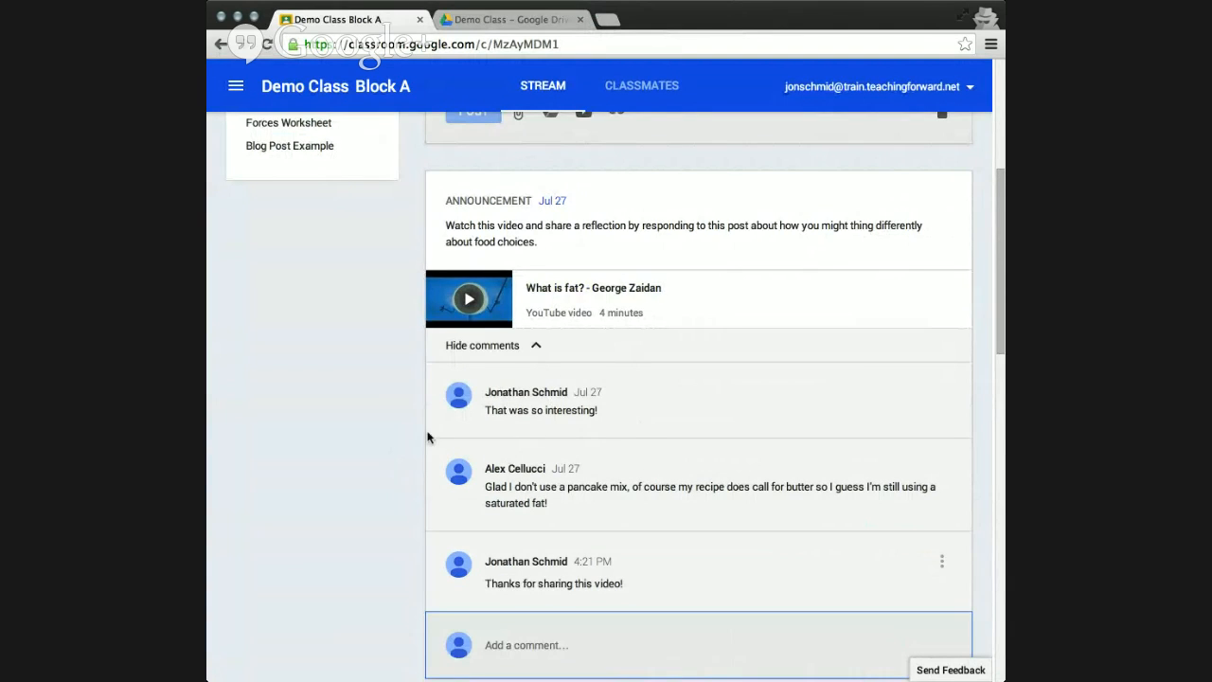
# View the edit and delete options of the student's newly posted comment without changing it.
pyautogui.scroll(-3, 404, 439)
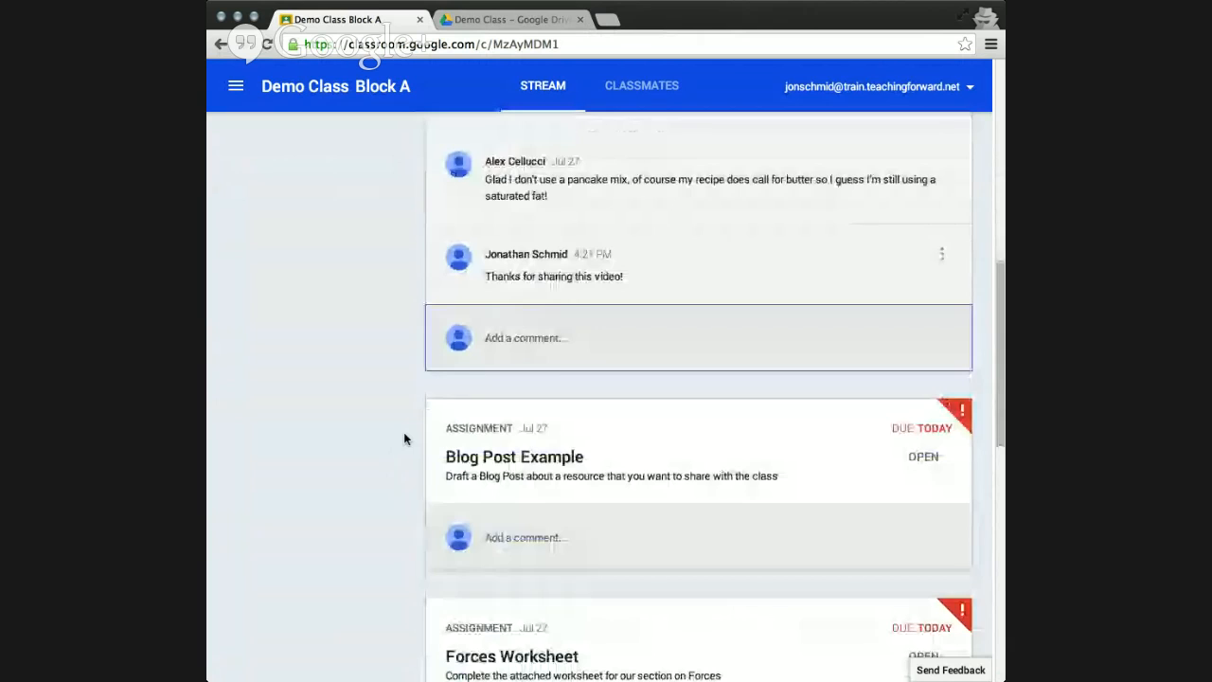
pyautogui.scroll(3, 403, 436)
pyautogui.scroll(-2, 404, 473)
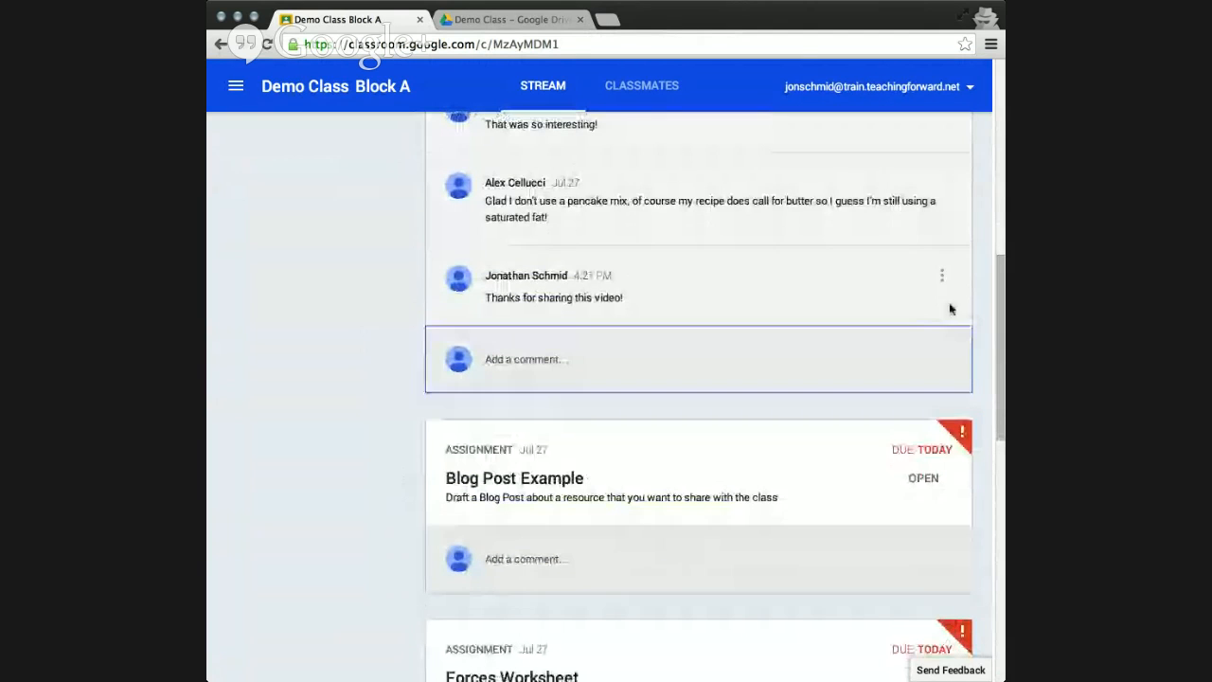
pyautogui.click(942, 275)
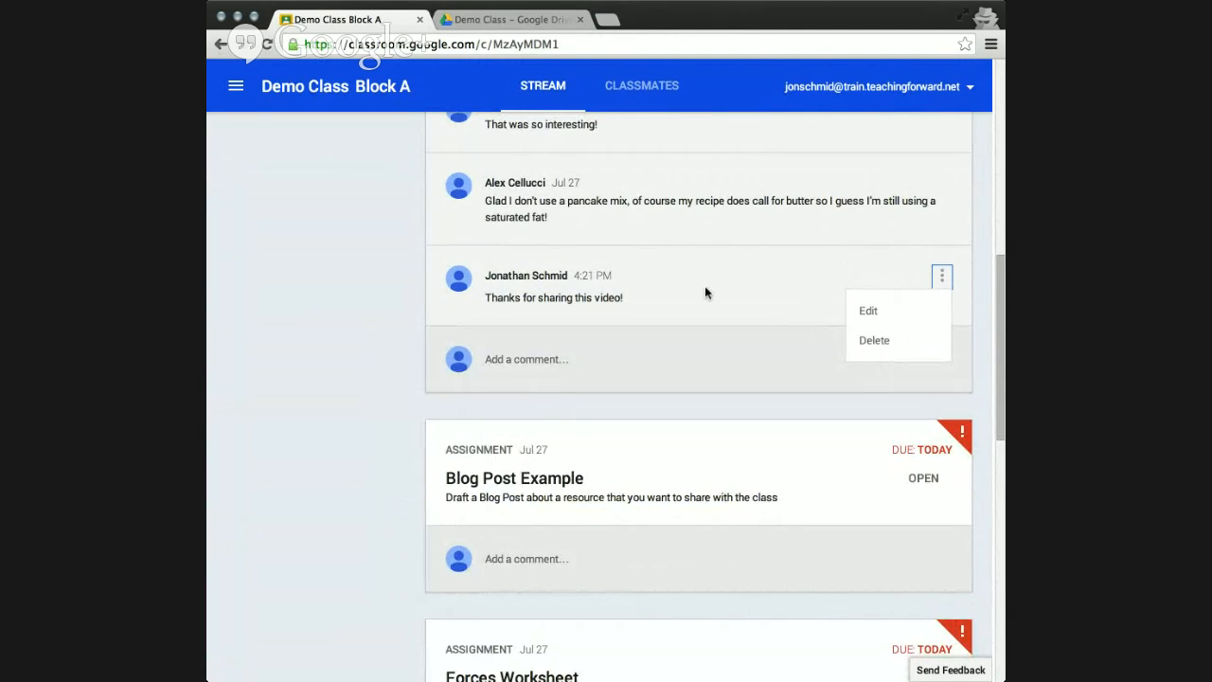
pyautogui.click(358, 300)
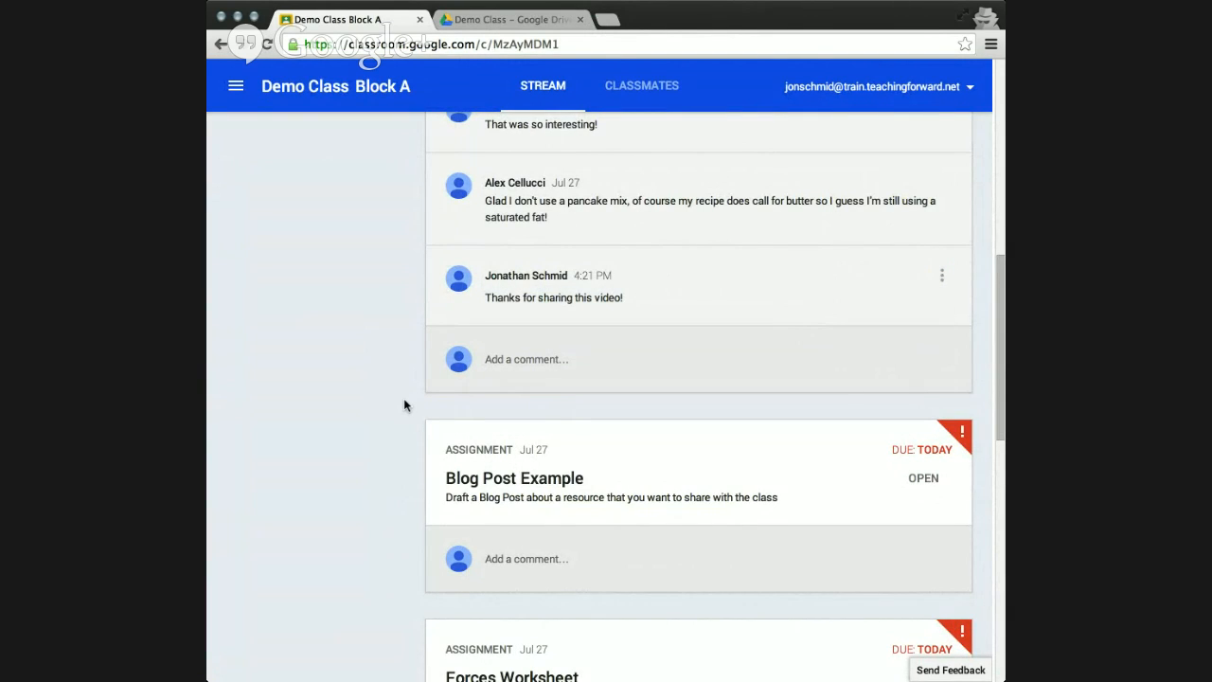
# Open the Blog Post Example assignment from the stream and view the options for adding existing work.
pyautogui.scroll(-3, 404, 405)
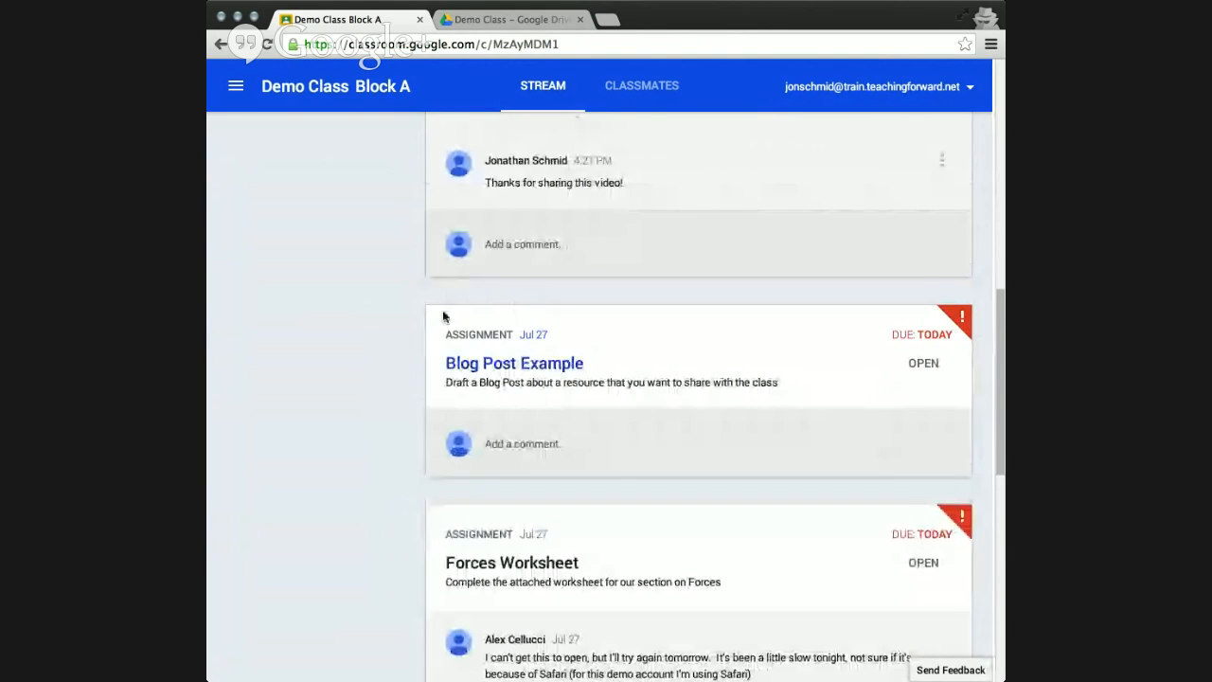
pyautogui.click(544, 376)
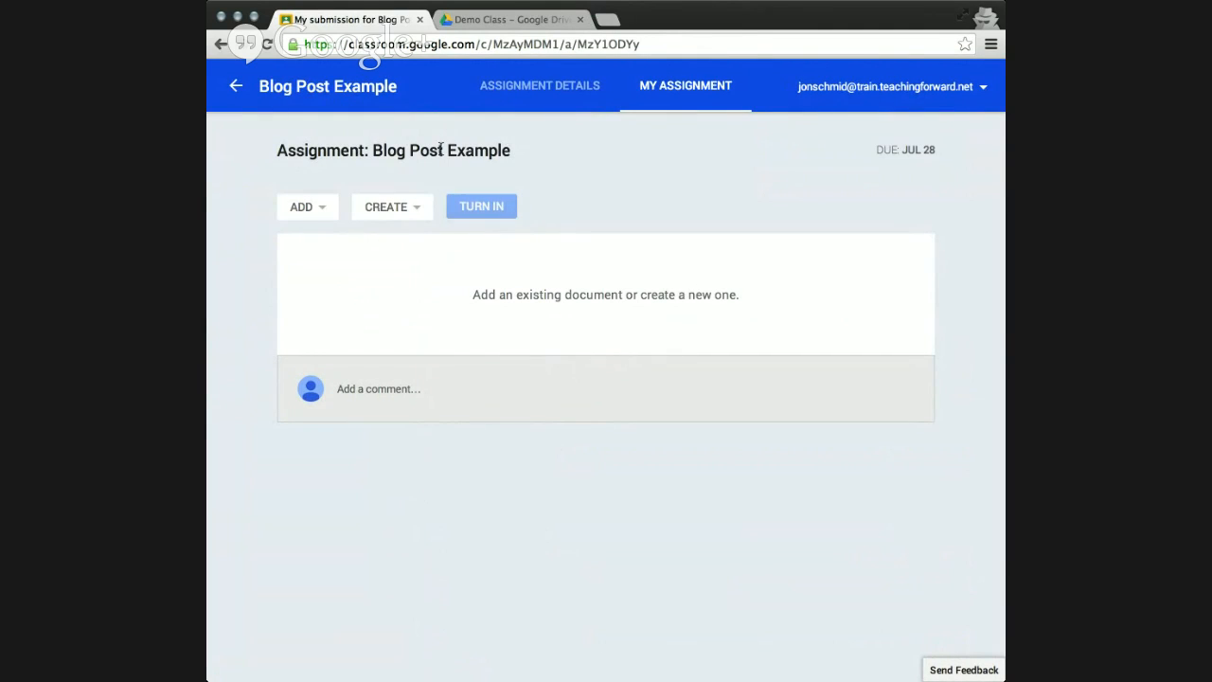
pyautogui.click(324, 207)
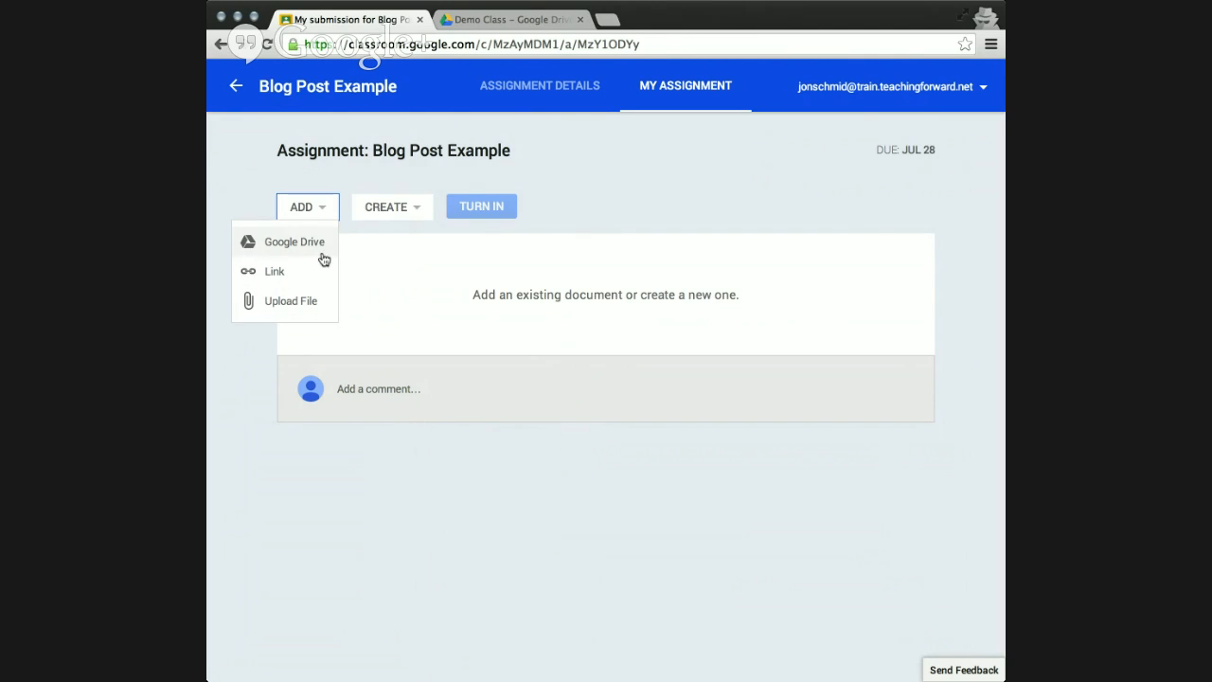
pyautogui.click(324, 209)
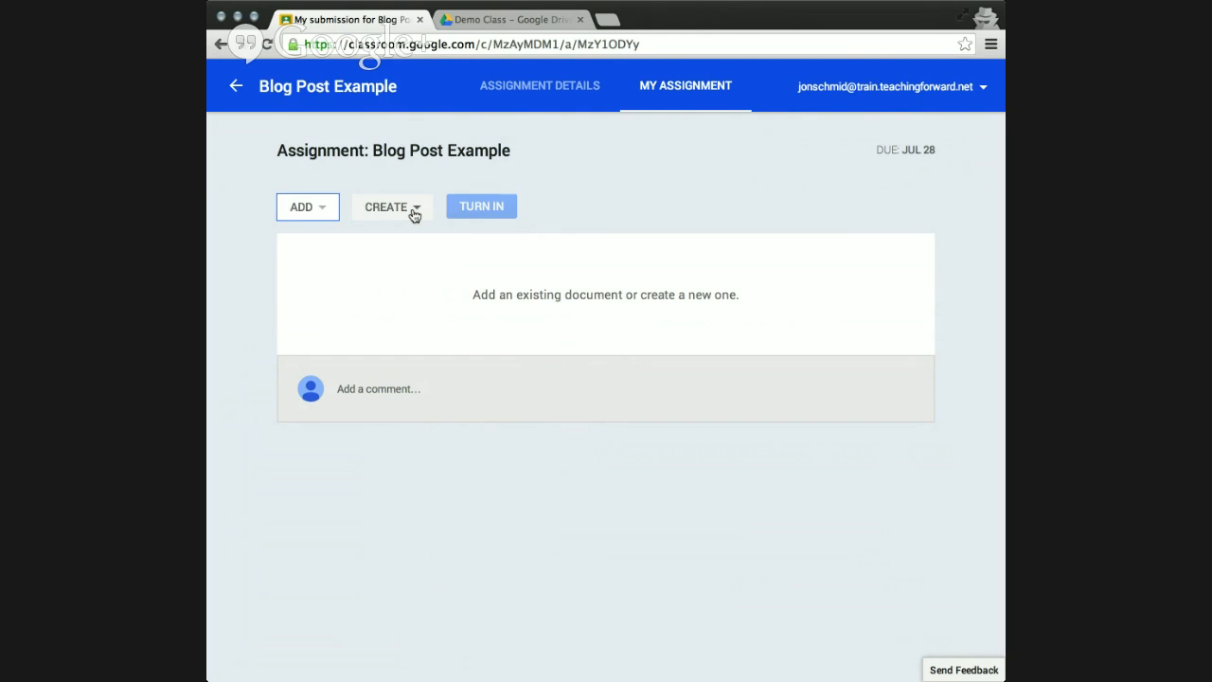
# Create a new document for the Blog Post Example assignment, open it and write "Here's my blog post".
pyautogui.click(414, 215)
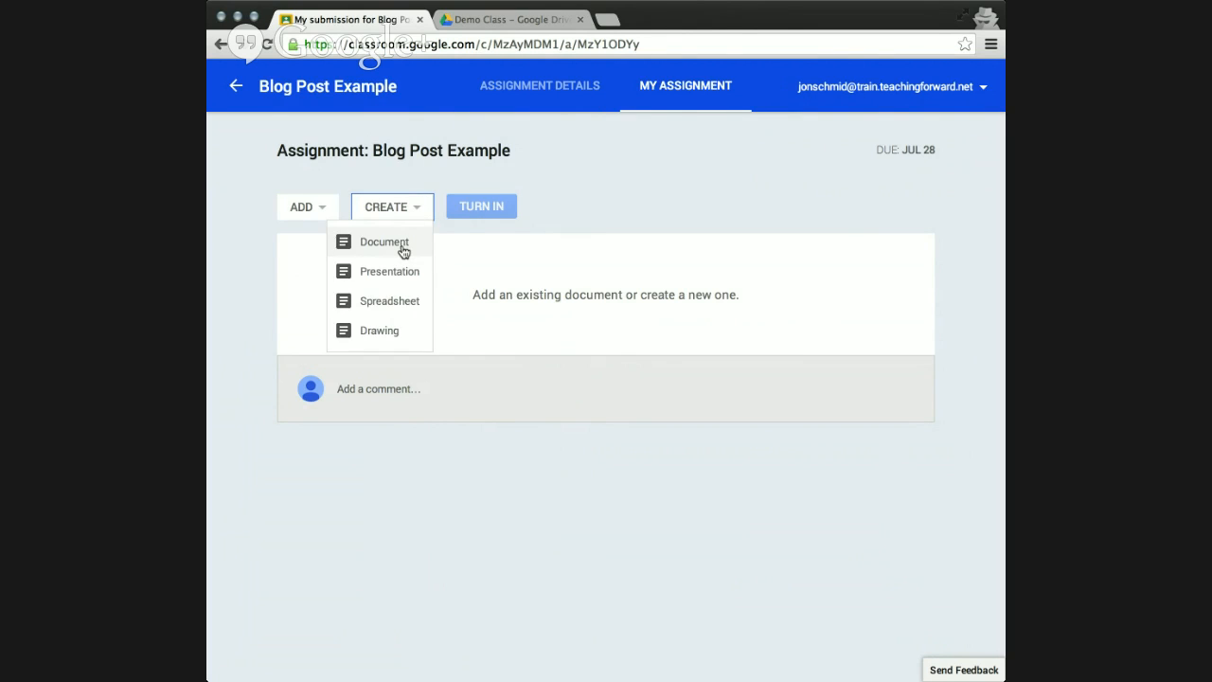
pyautogui.click(402, 248)
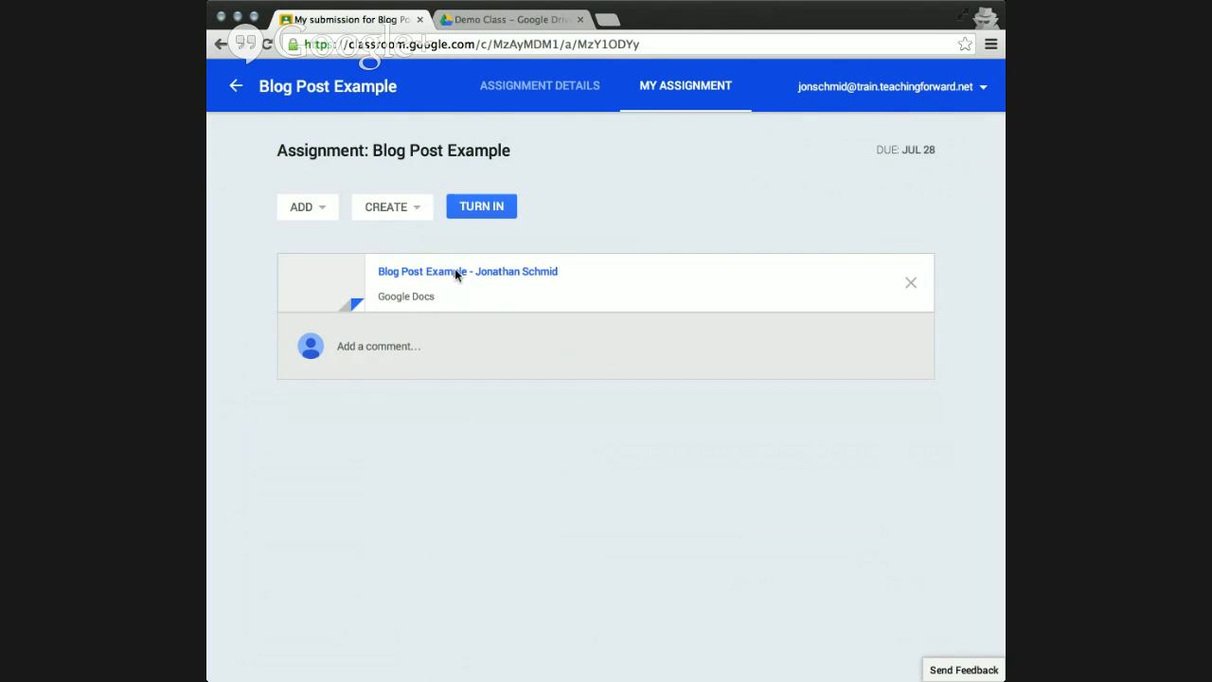
pyautogui.click(455, 272)
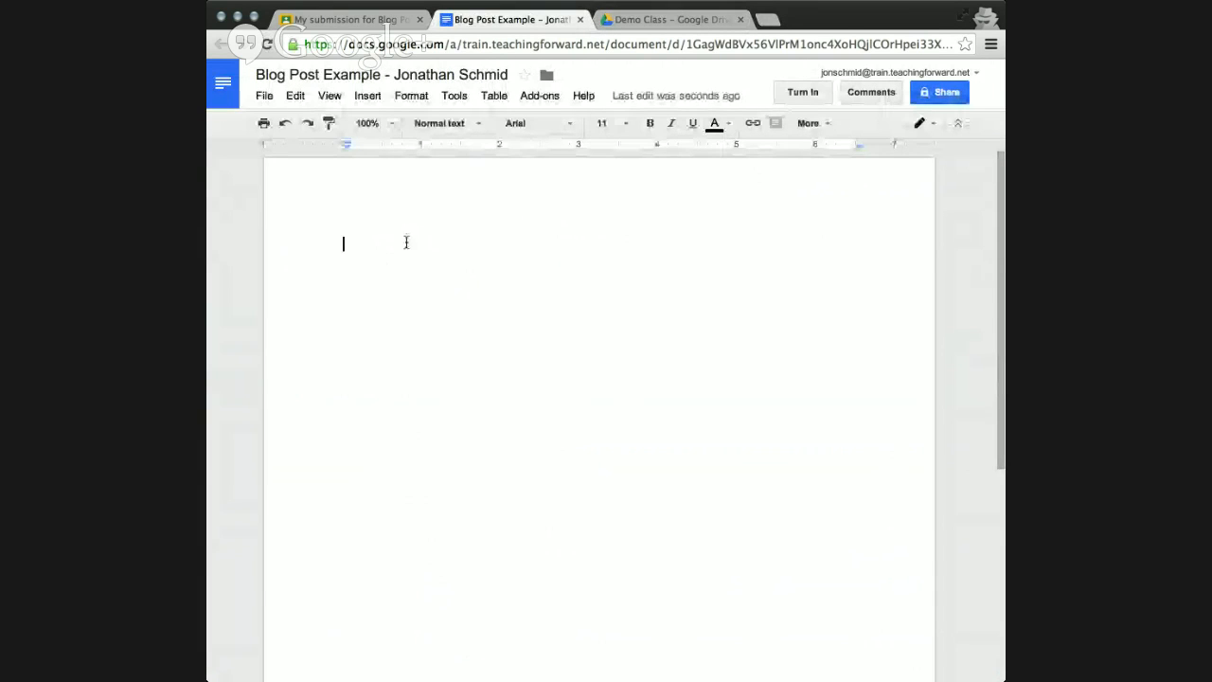
pyautogui.write('Her')
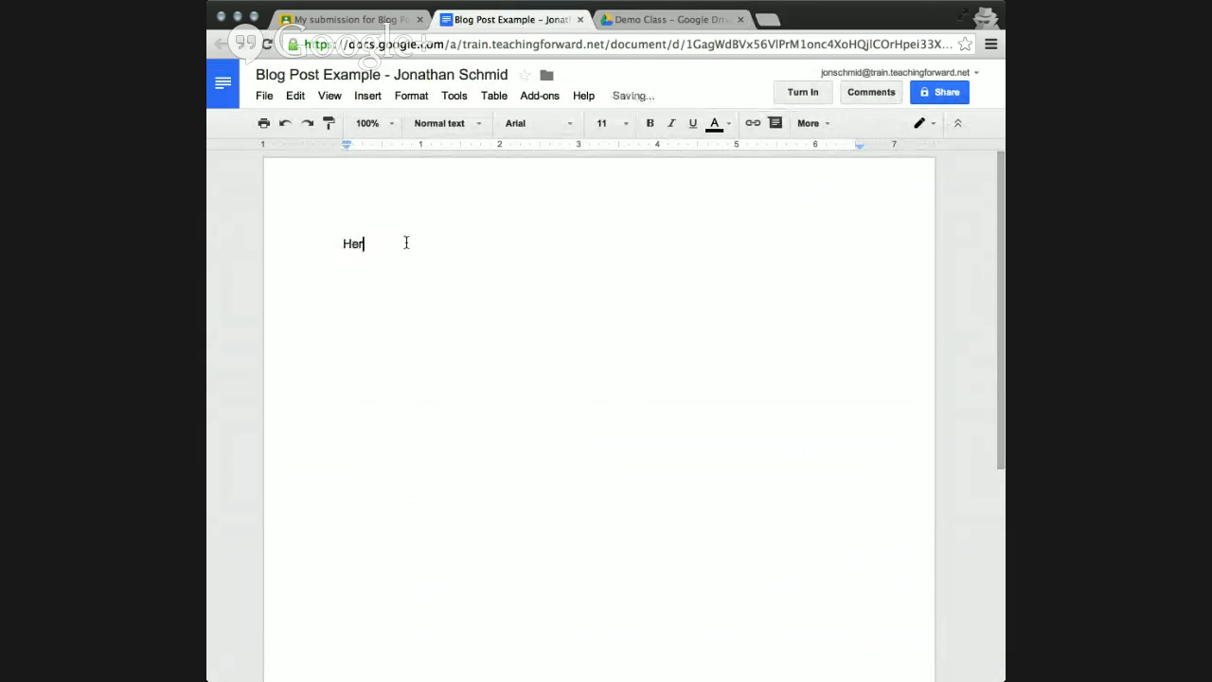
pyautogui.write("e's my blog post")
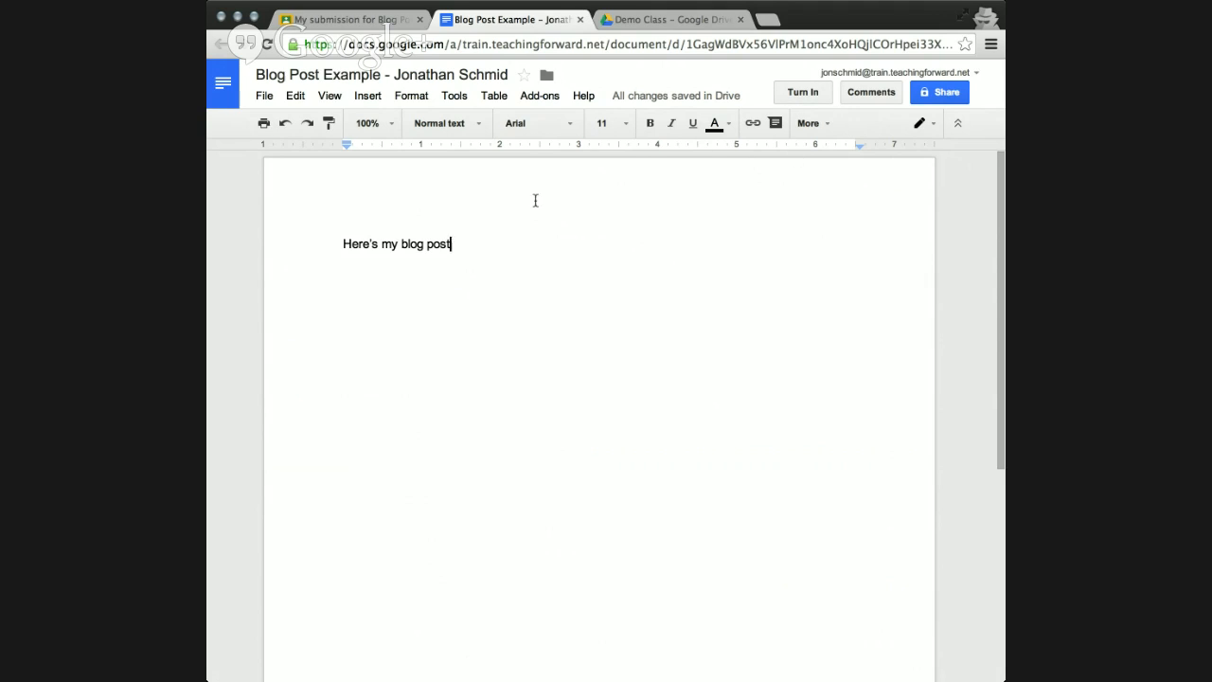
# Turn in the blog post document for the Blog Post Example assignment with the private note "I worked hard on this!".
pyautogui.click(802, 93)
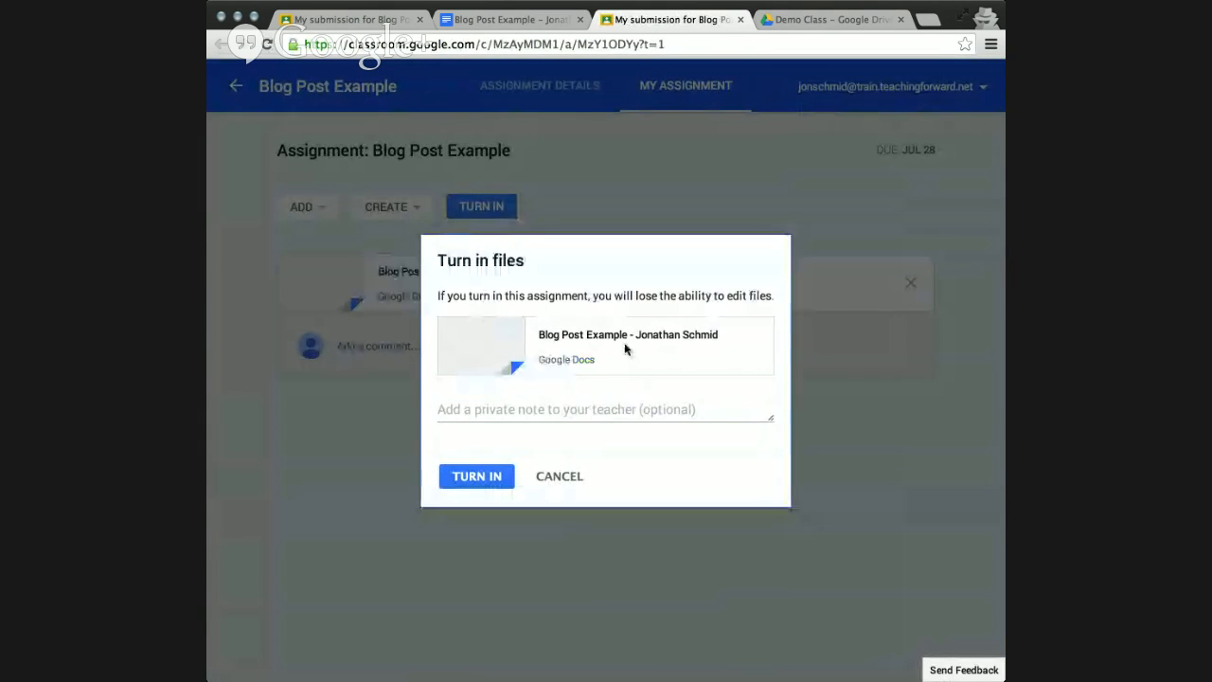
pyautogui.click(548, 407)
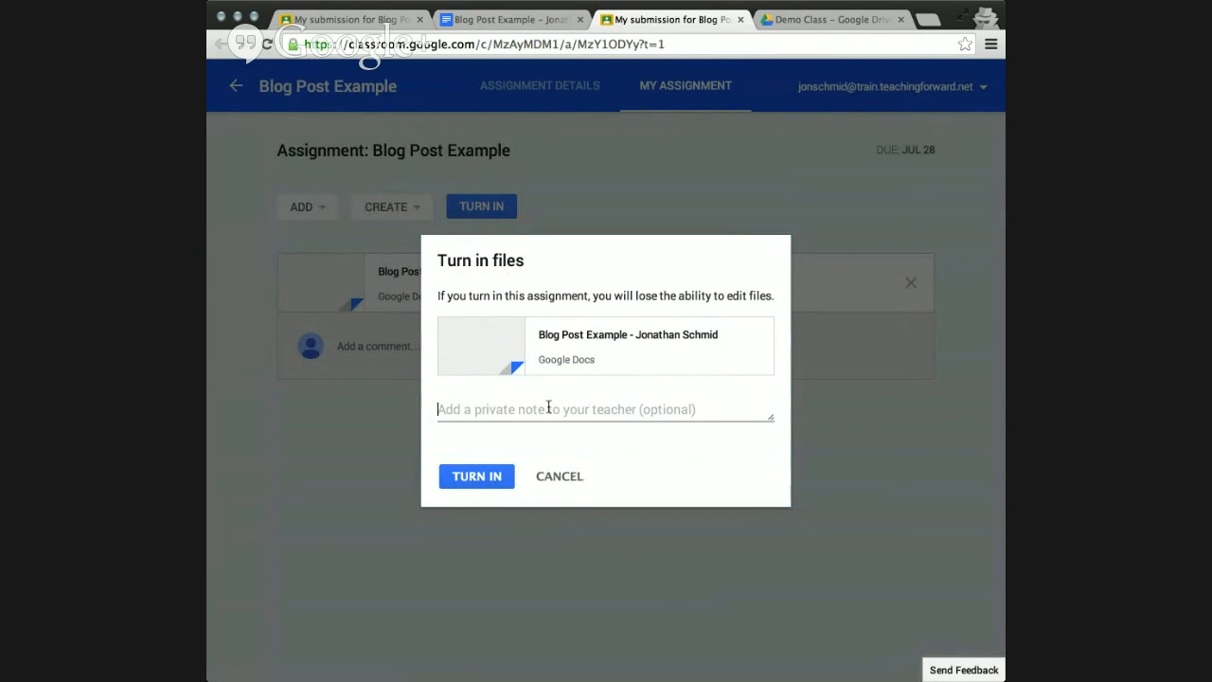
pyautogui.write('I worked hard on this')
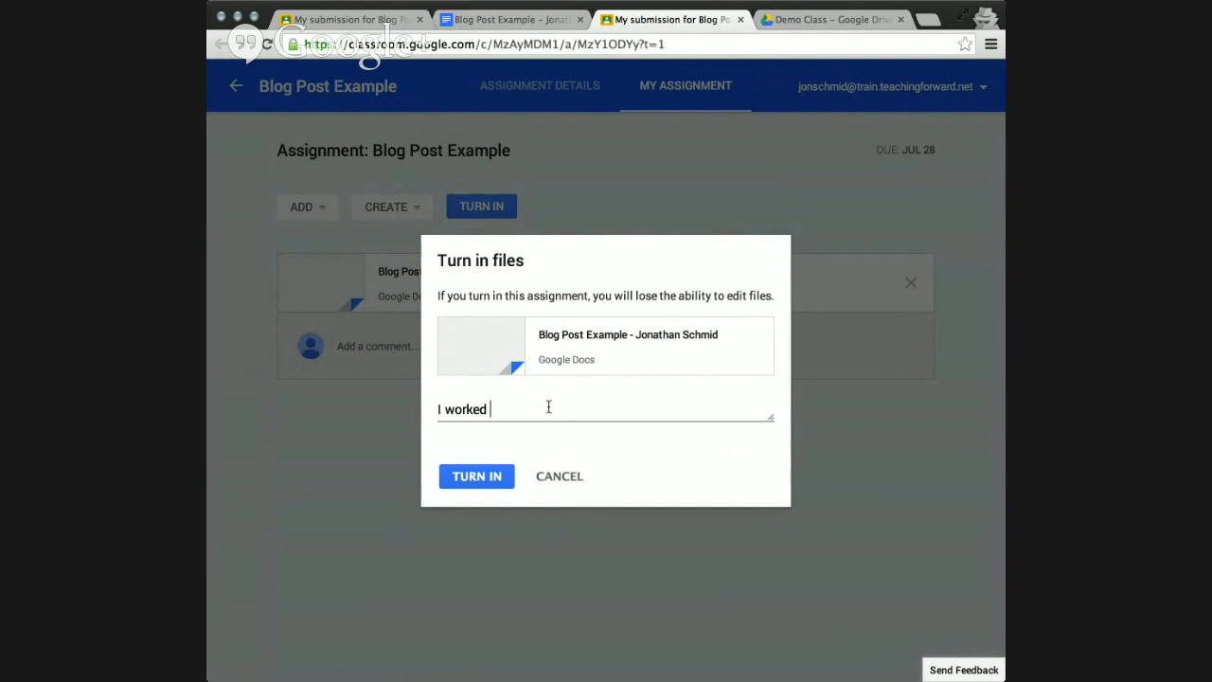
pyautogui.write('!')
pyautogui.click(492, 476)
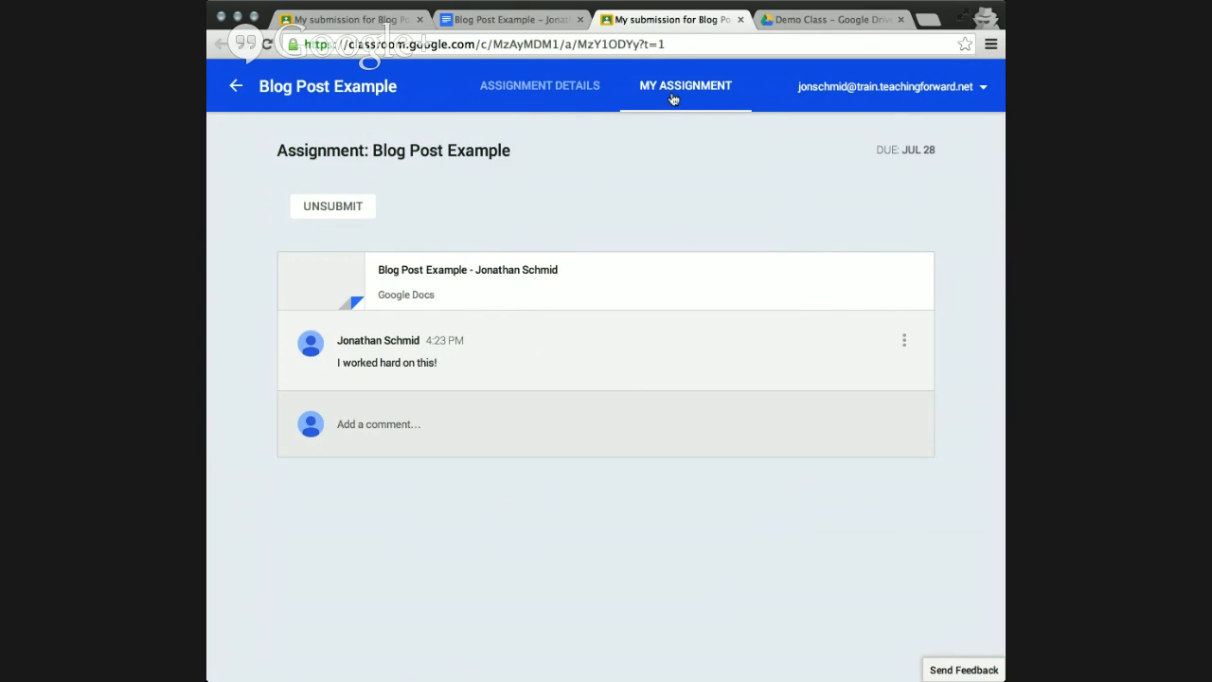
# View the Blog Post Example assignment details, return to the class stream and review the status of the assignments listed there.
pyautogui.click(533, 87)
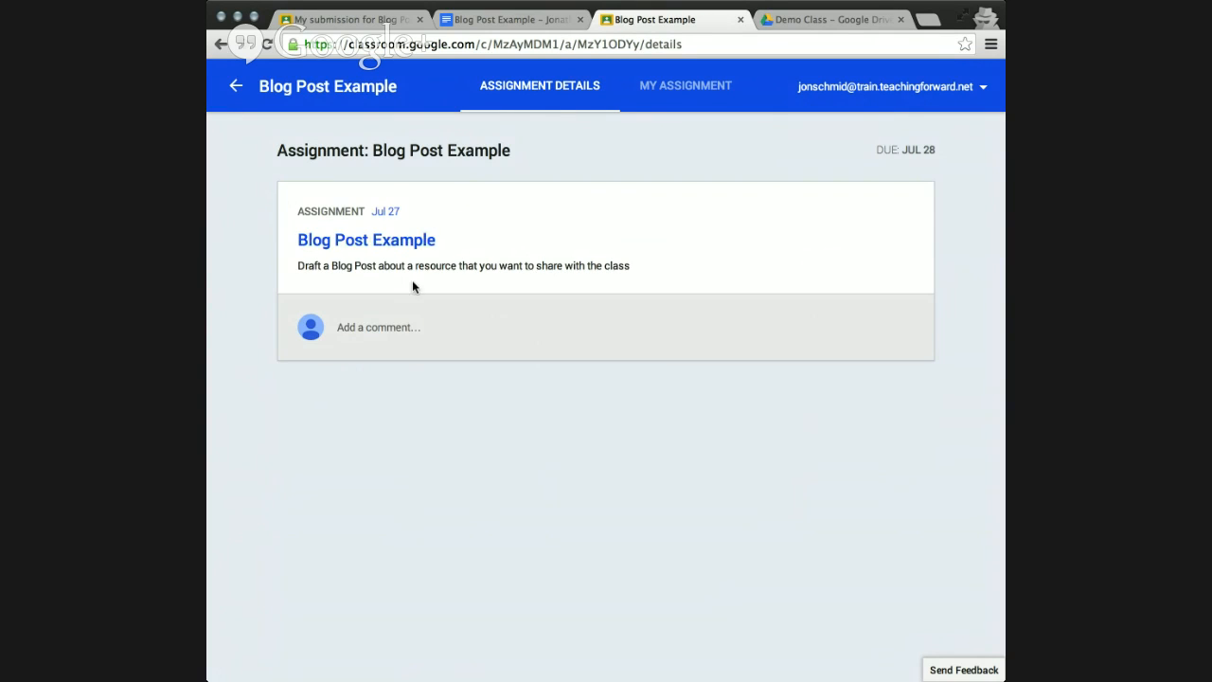
pyautogui.click(235, 90)
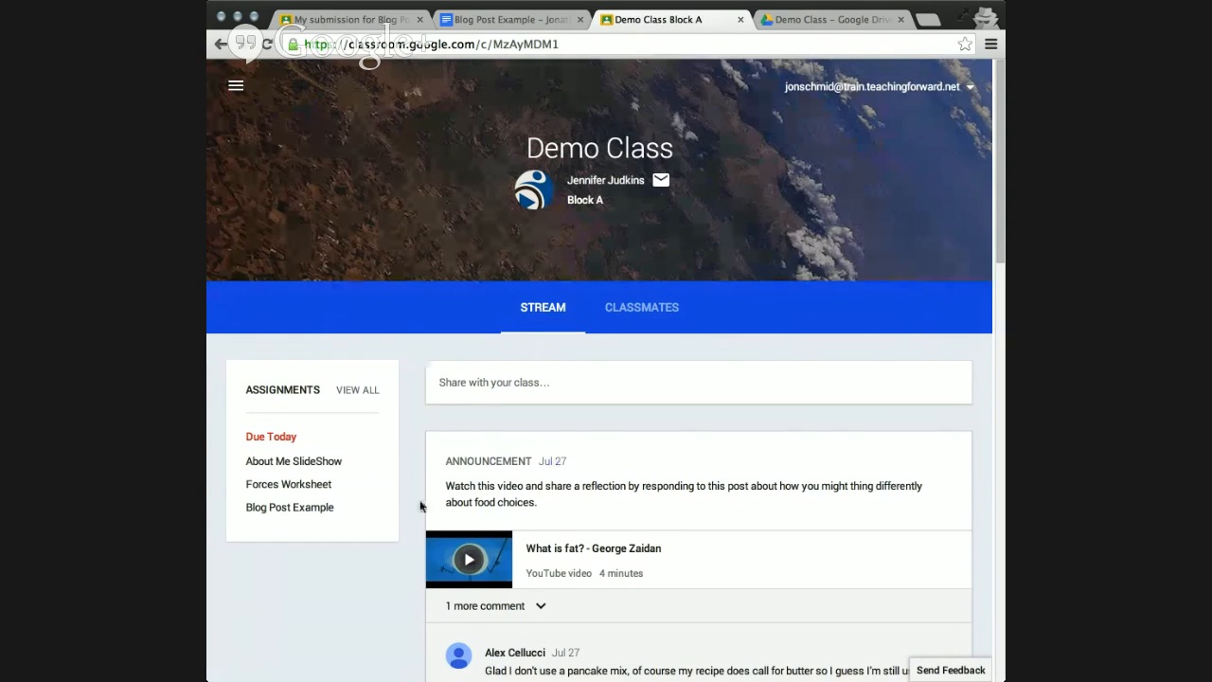
pyautogui.scroll(-10, 420, 506)
pyautogui.scroll(1, 421, 508)
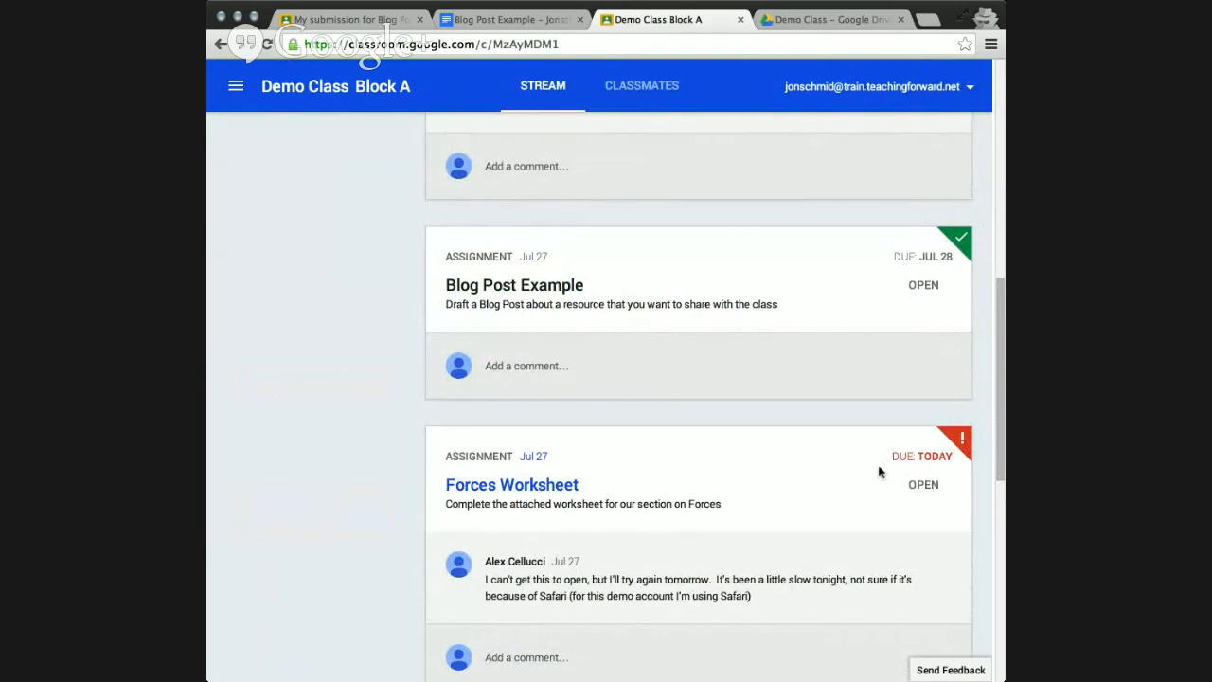
pyautogui.scroll(-1, 805, 472)
pyautogui.scroll(-4, 804, 472)
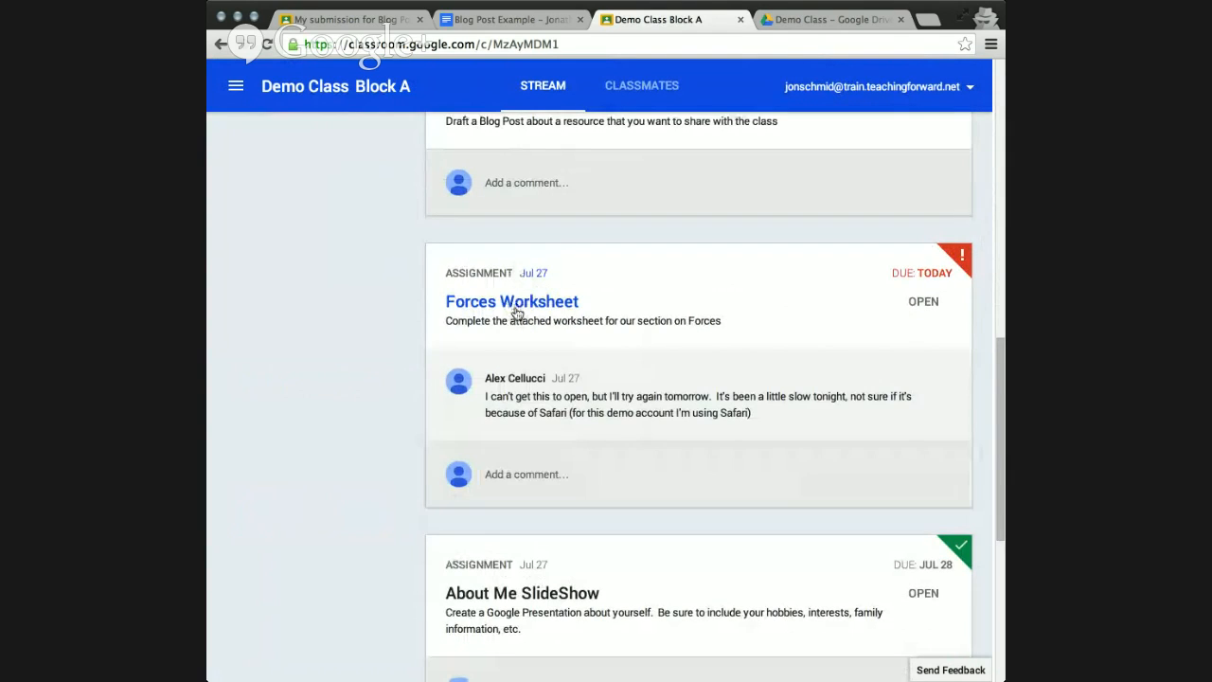
# Open the Forces Worksheet assignment's attached document and fill in the student's full name on the Name line.
pyautogui.click(517, 303)
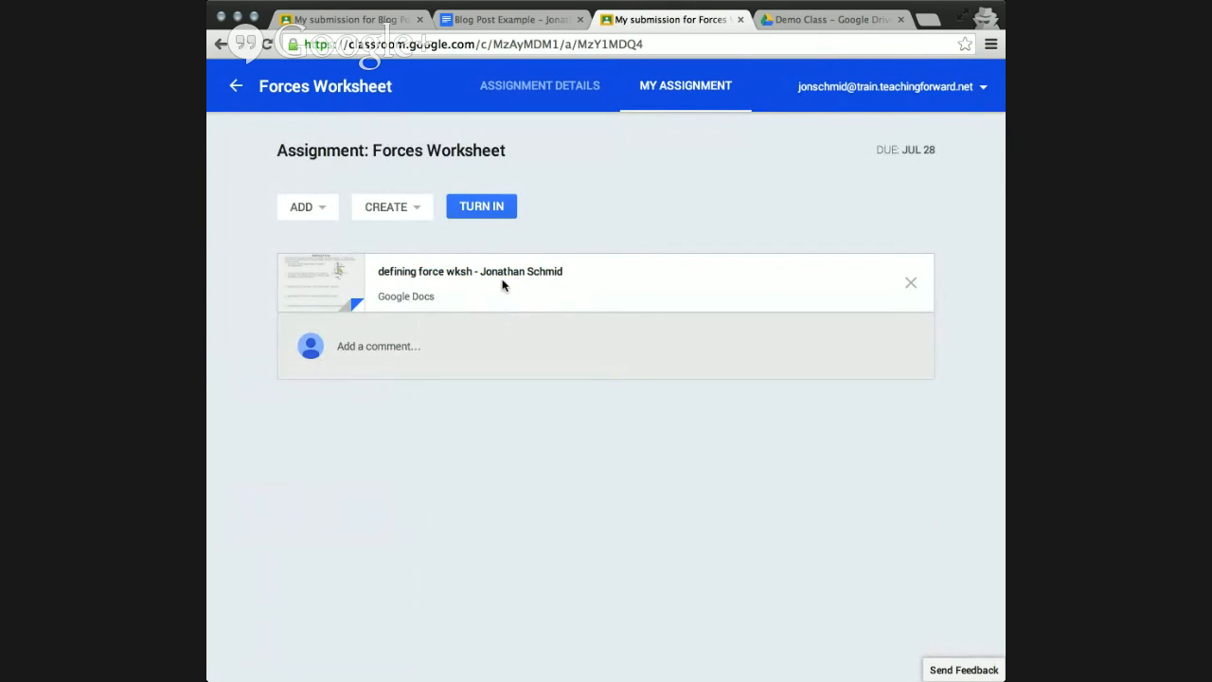
pyautogui.click(460, 273)
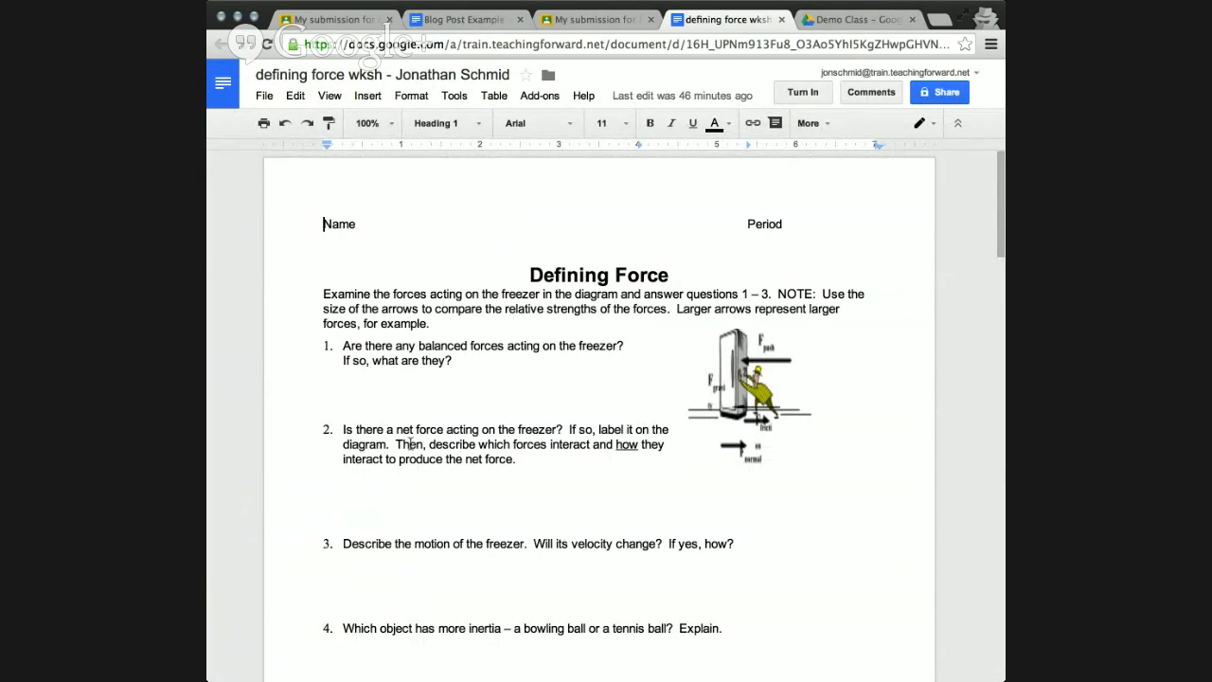
pyautogui.scroll(-5, 410, 443)
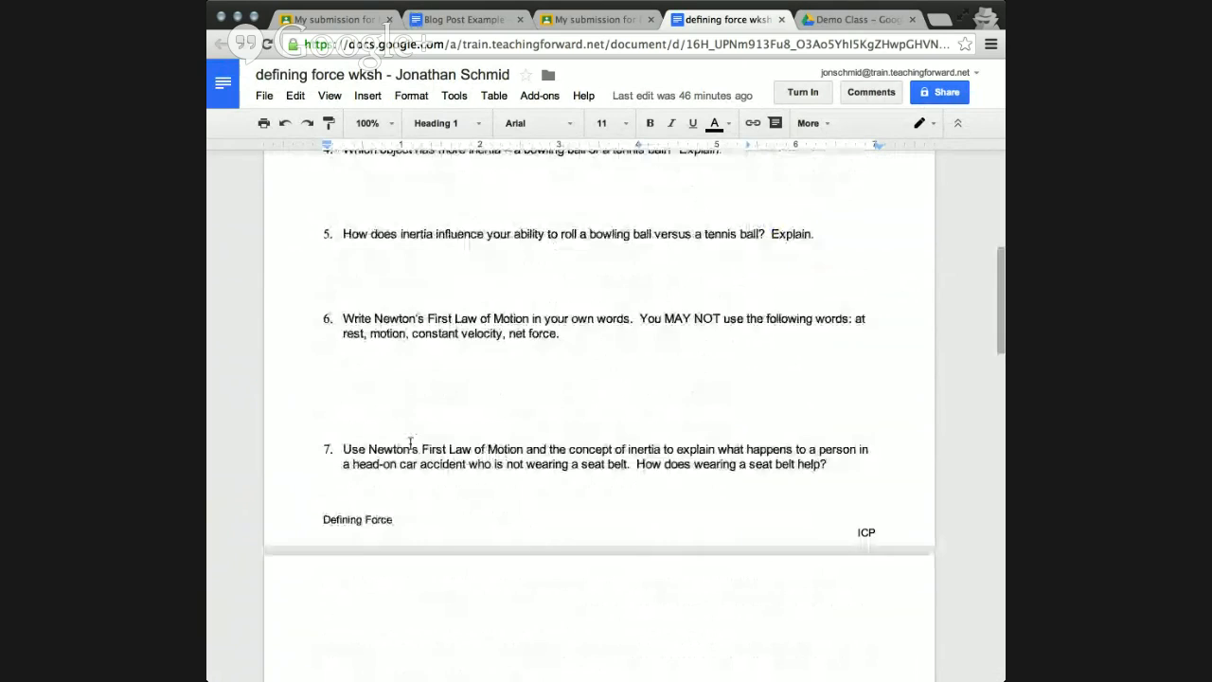
pyautogui.scroll(5, 411, 438)
pyautogui.click(407, 218)
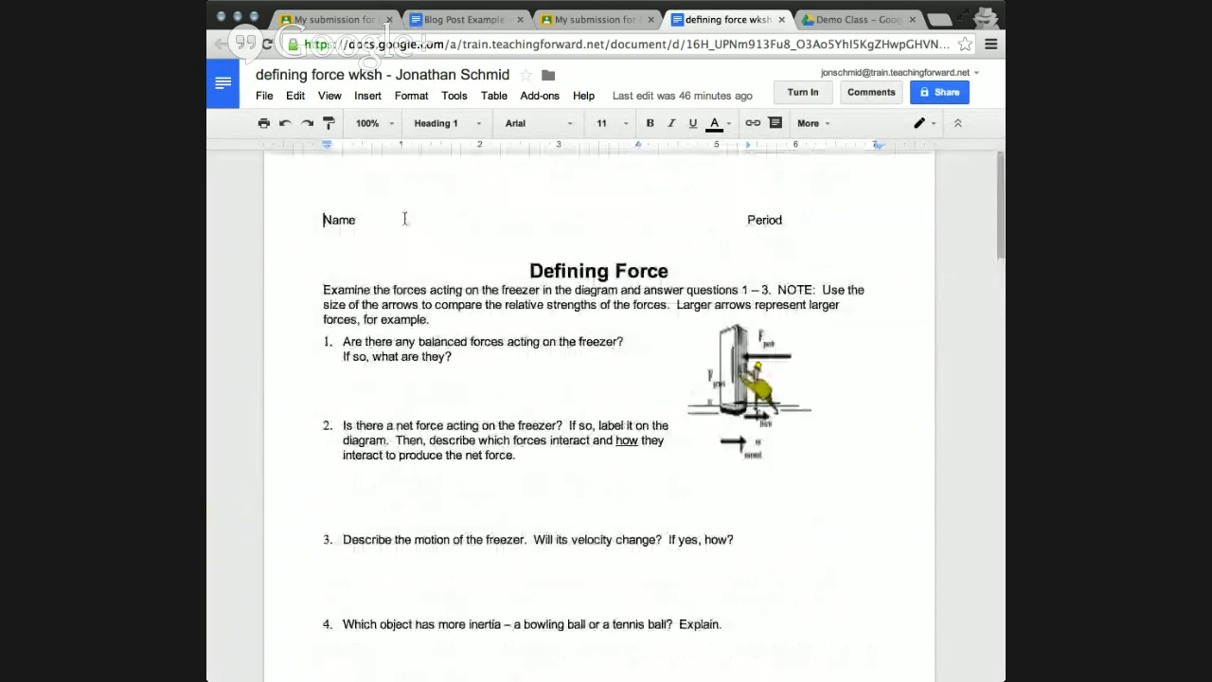
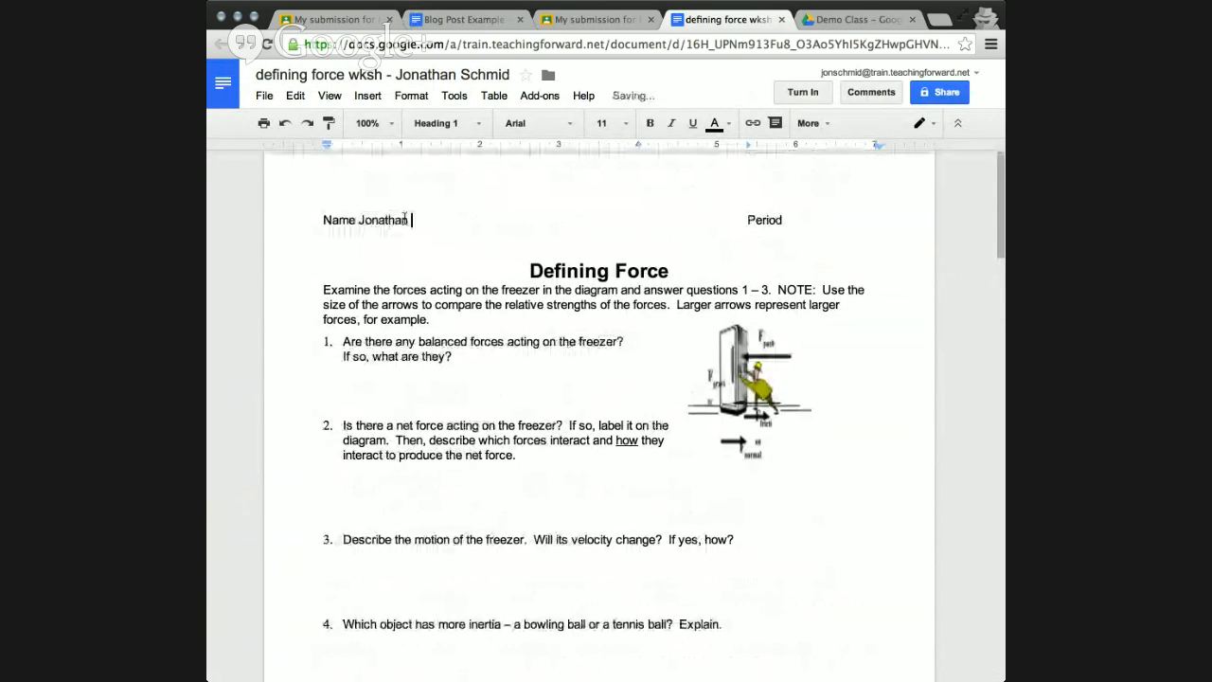
# Turn in the completed document for the Forces Worksheet assignment with the private note "Here's my worksheet.".
pyautogui.click(805, 92)
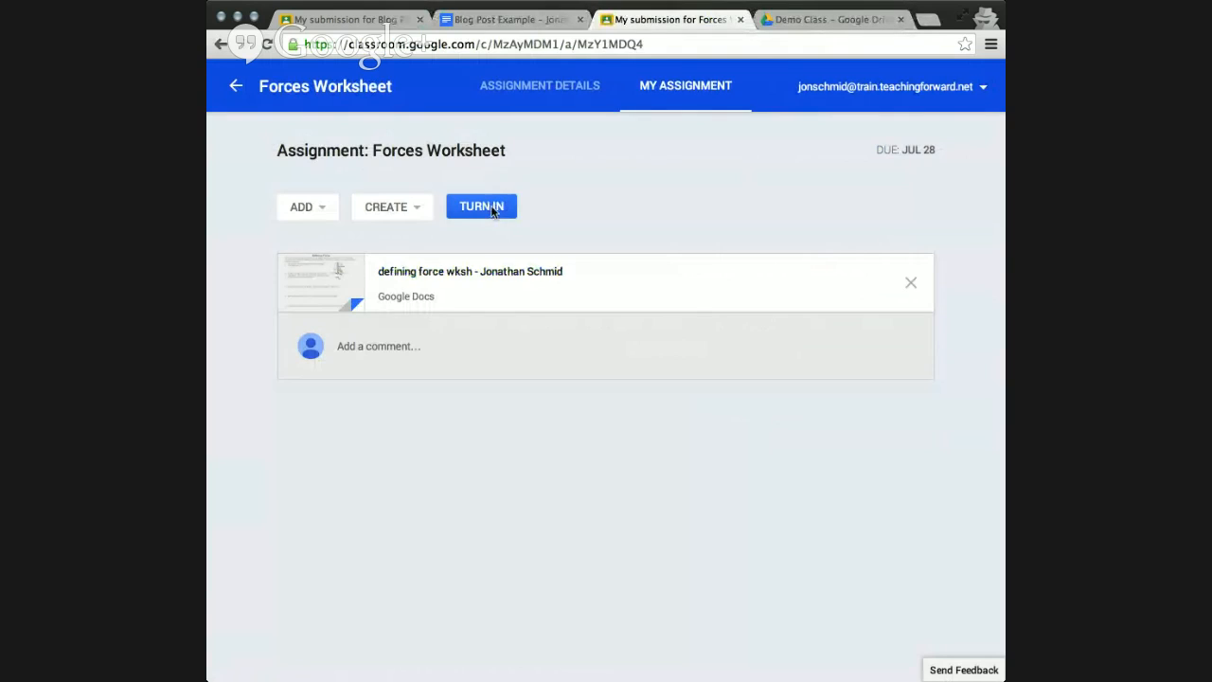
pyautogui.click(492, 210)
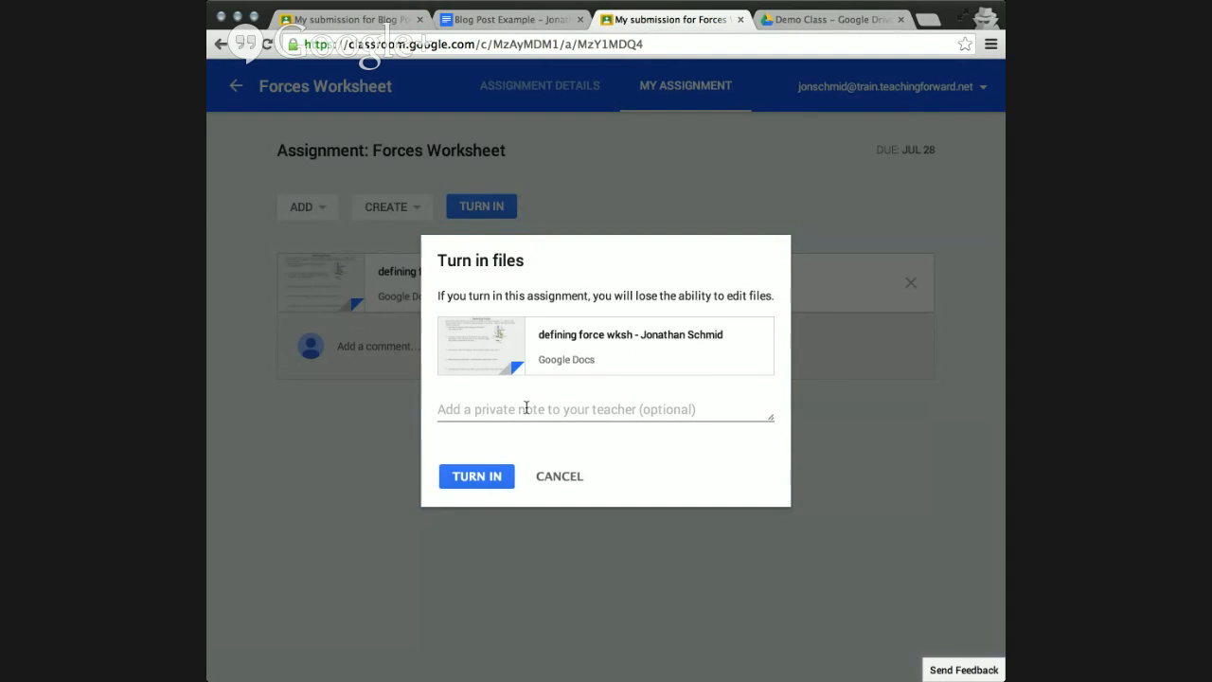
pyautogui.click(527, 408)
pyautogui.write("Here's my worksheet.")
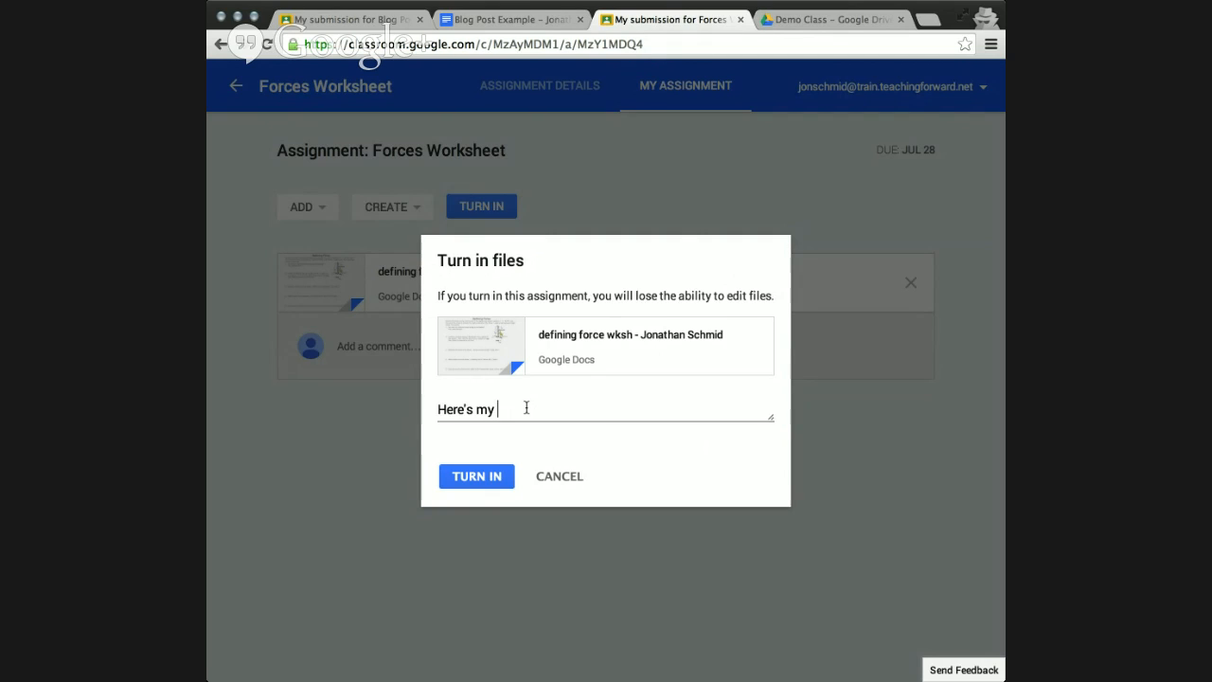
pyautogui.click(488, 471)
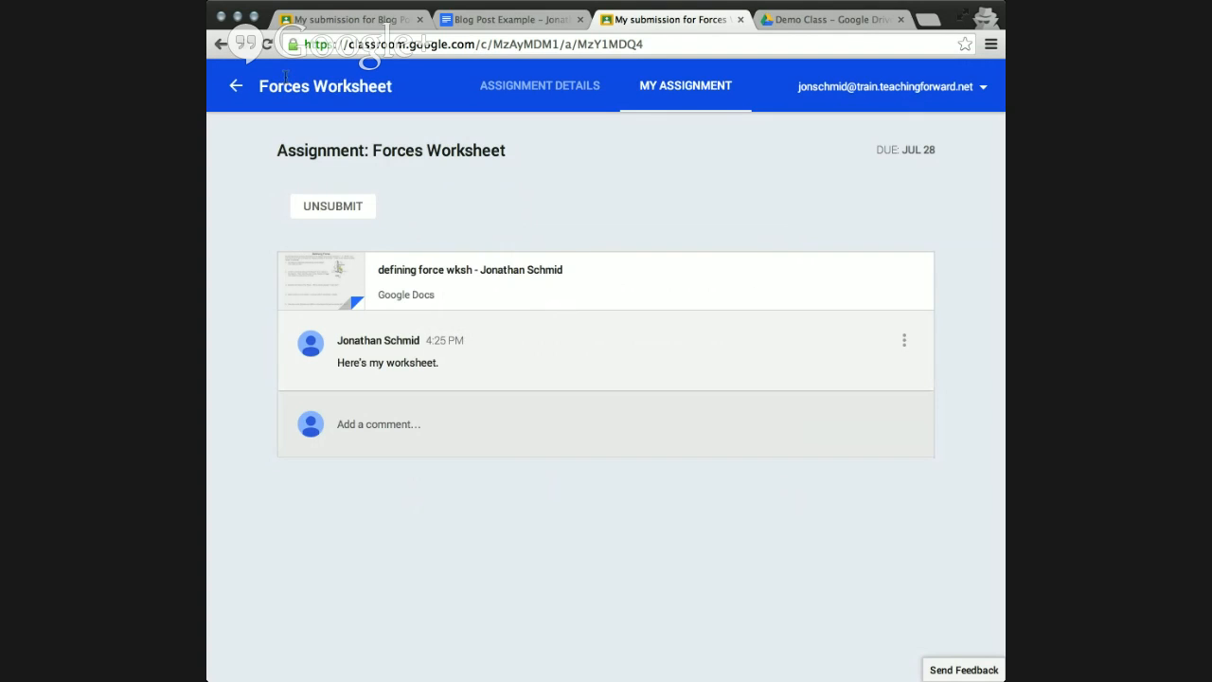
# Return to the Demo Class stream and examine the turned-in markers and due dates on the assignments.
pyautogui.click(237, 88)
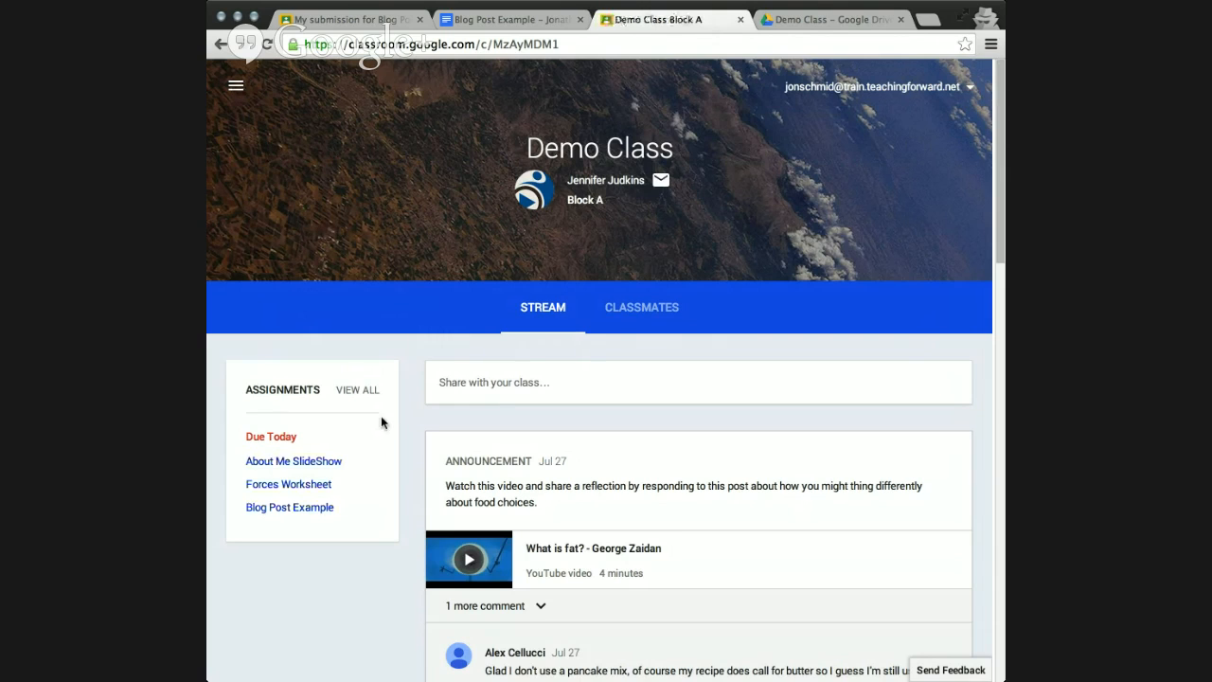
pyautogui.scroll(-1, 411, 465)
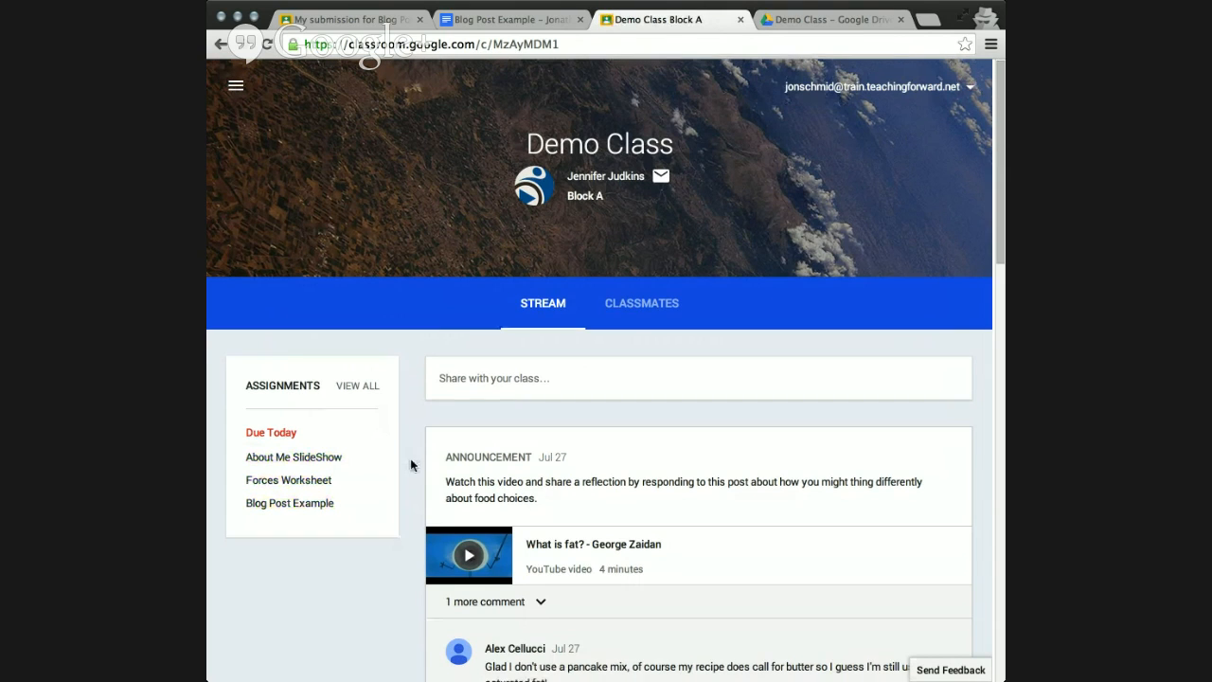
pyautogui.scroll(-10, 411, 465)
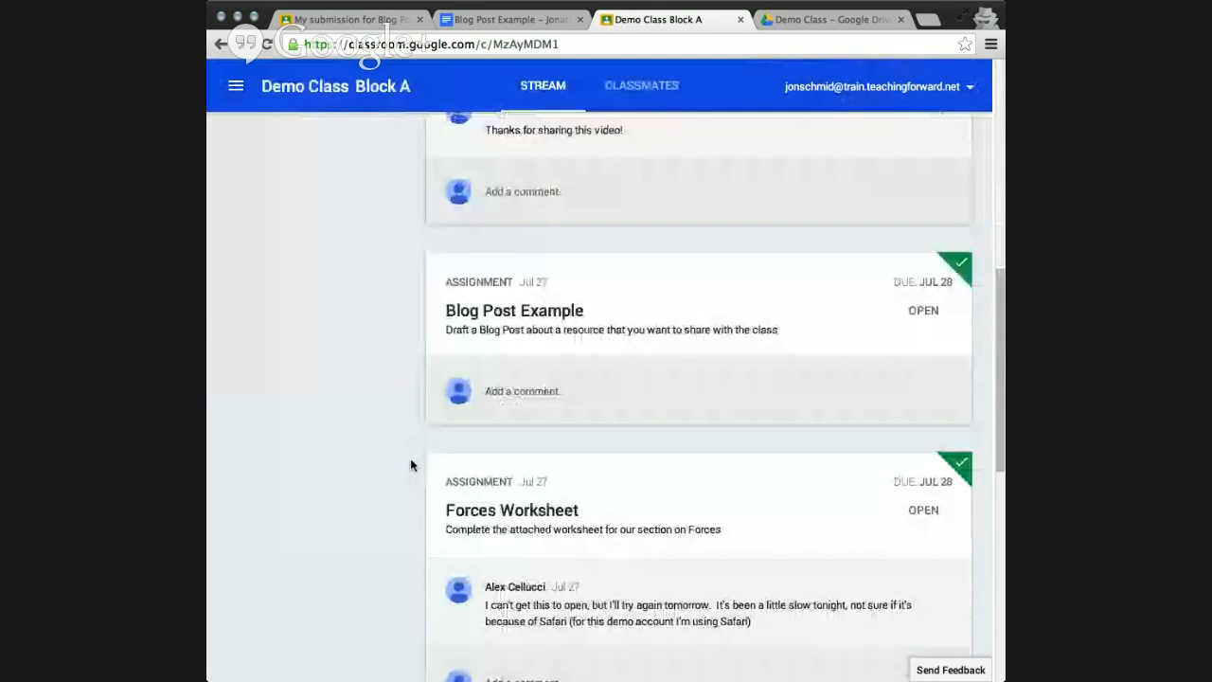
pyautogui.scroll(-5, 411, 465)
pyautogui.scroll(-1, 411, 465)
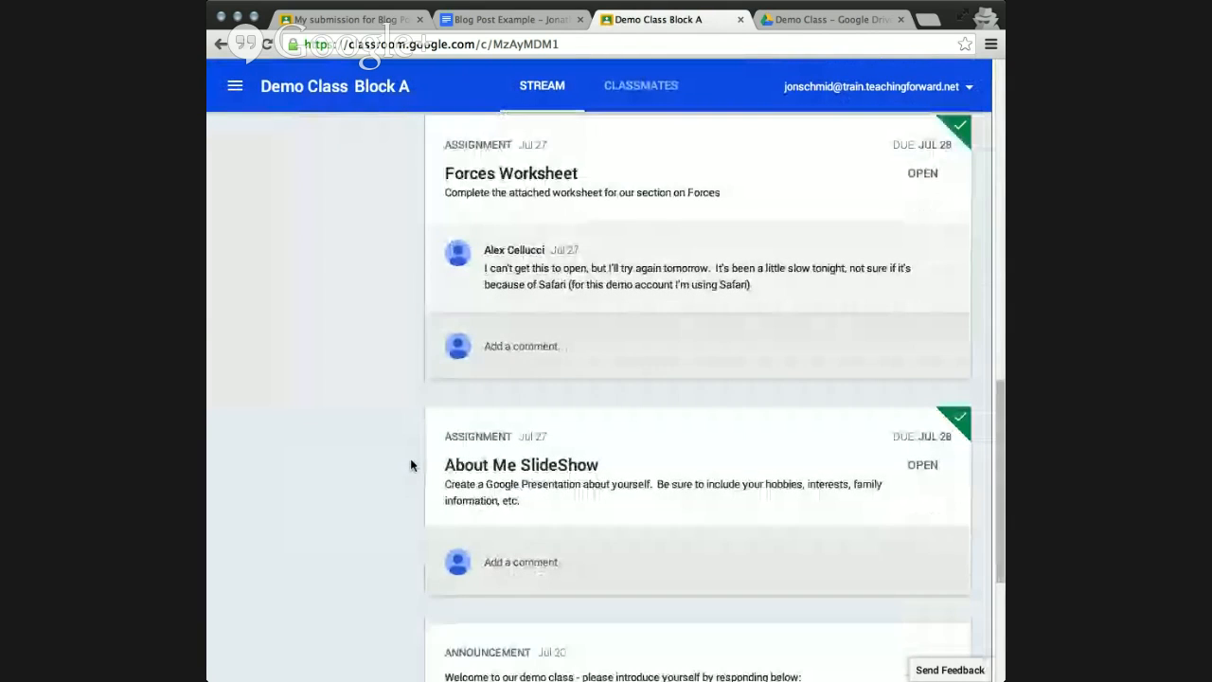
pyautogui.scroll(1, 411, 465)
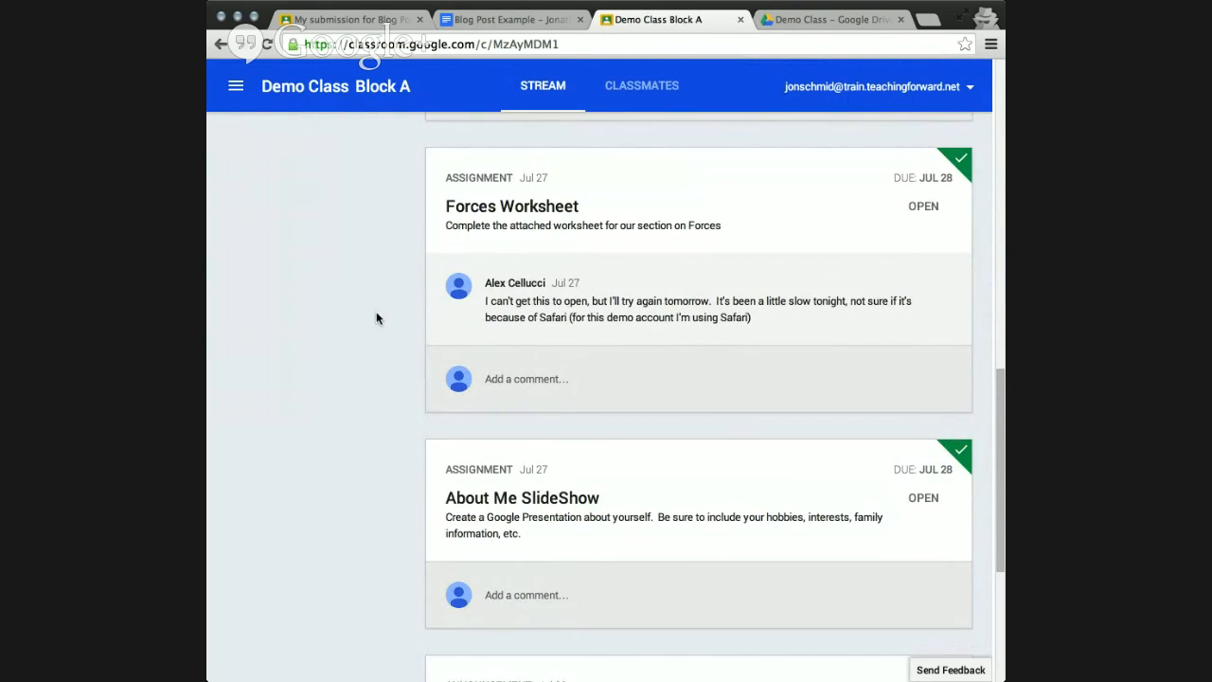
pyautogui.scroll(1, 376, 319)
pyautogui.scroll(1, 376, 318)
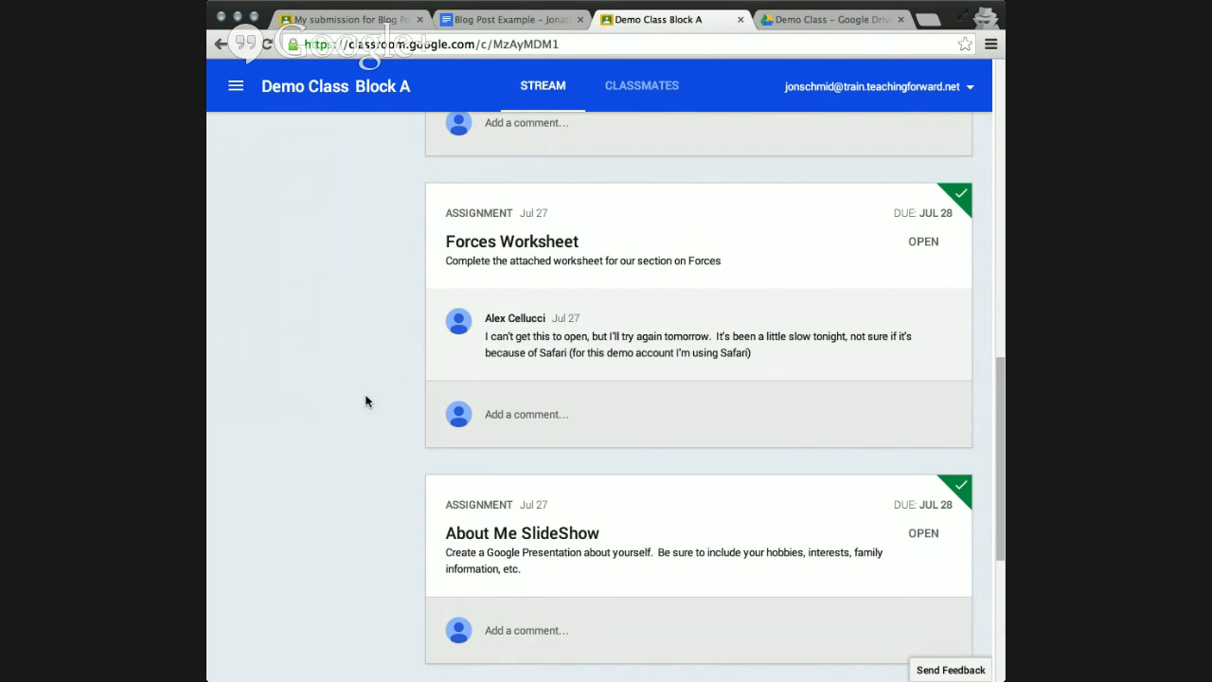
pyautogui.scroll(-3, 360, 451)
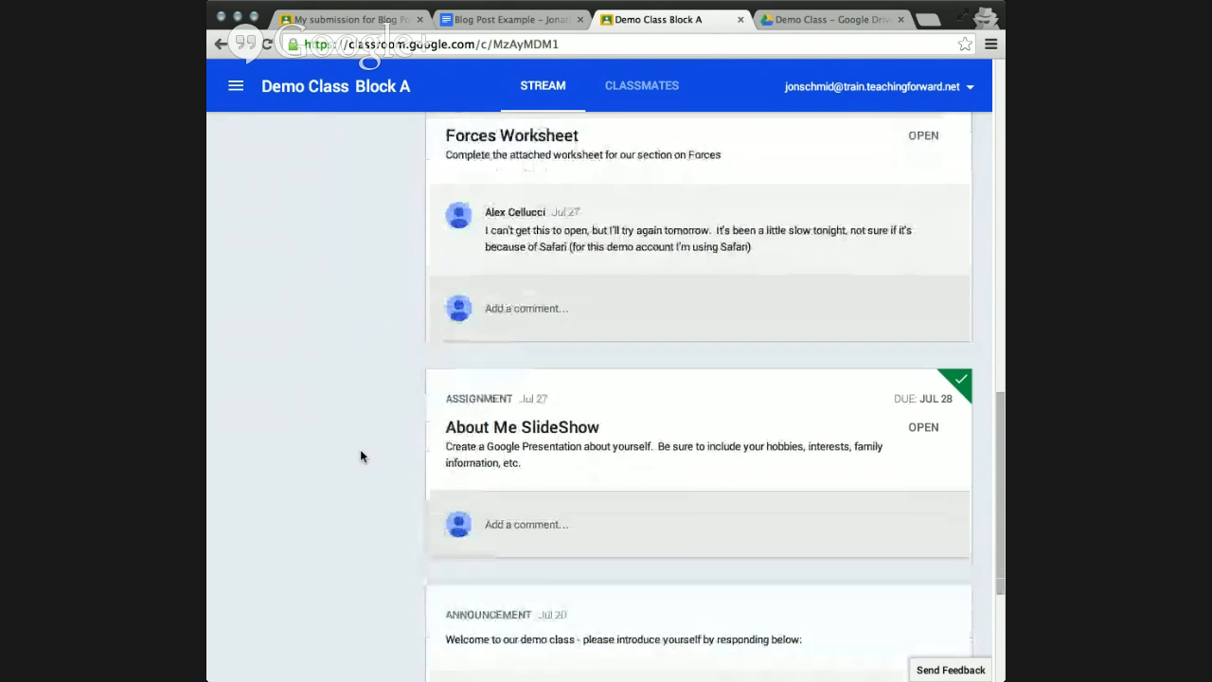
pyautogui.scroll(-2, 360, 451)
pyautogui.scroll(2, 361, 451)
pyautogui.scroll(1, 360, 451)
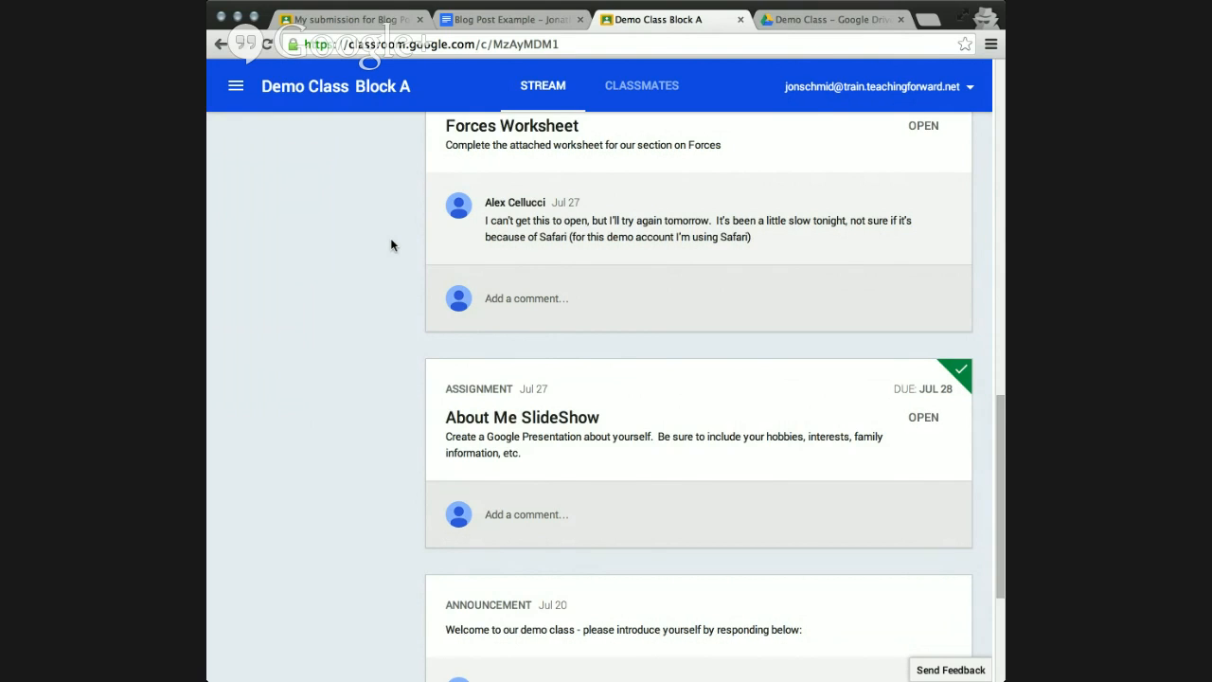
# Check the grade and comments on the About Me SlideShow submission, and go back to the Classroom home page.
pyautogui.click(519, 420)
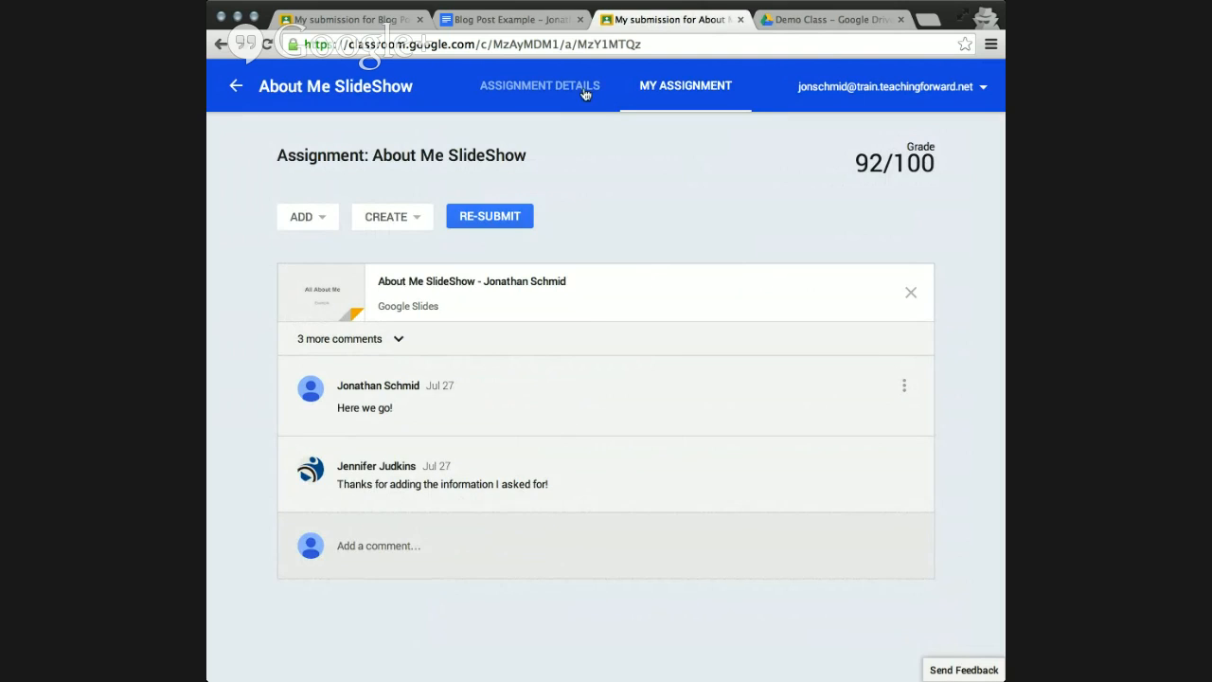
pyautogui.click(236, 89)
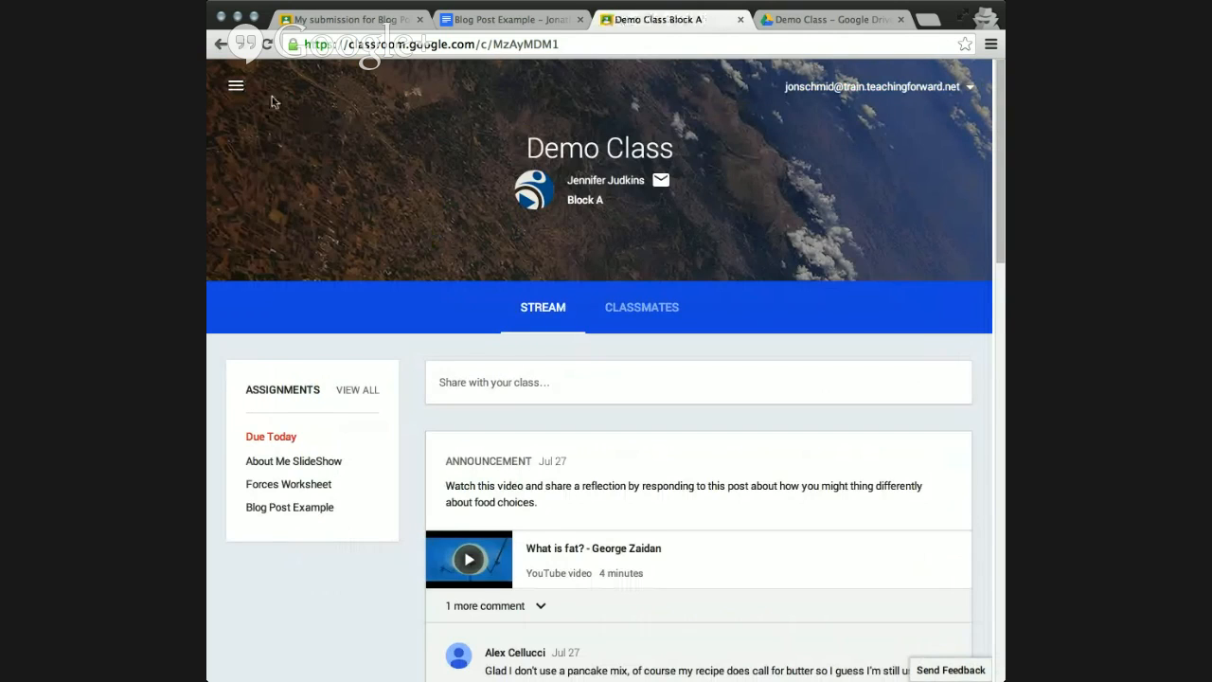
pyautogui.click(272, 100)
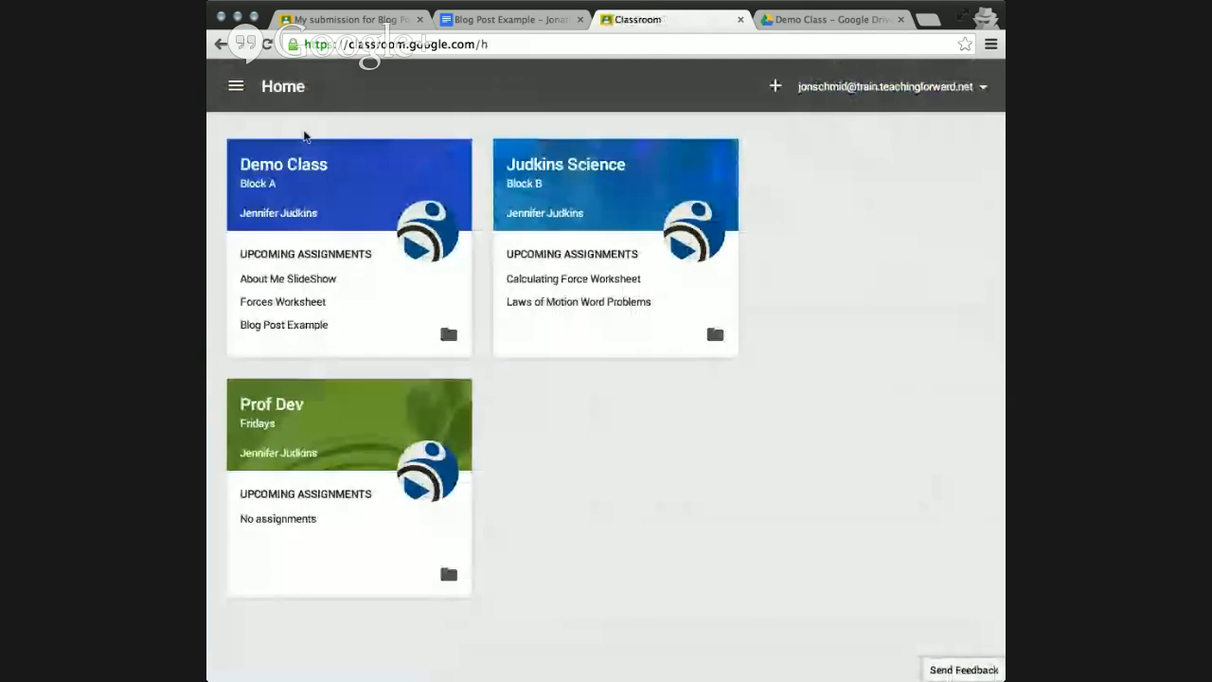
# Open the overview of assignments for all classes and review both the not-turned-in and the turned-in work.
pyautogui.click(237, 87)
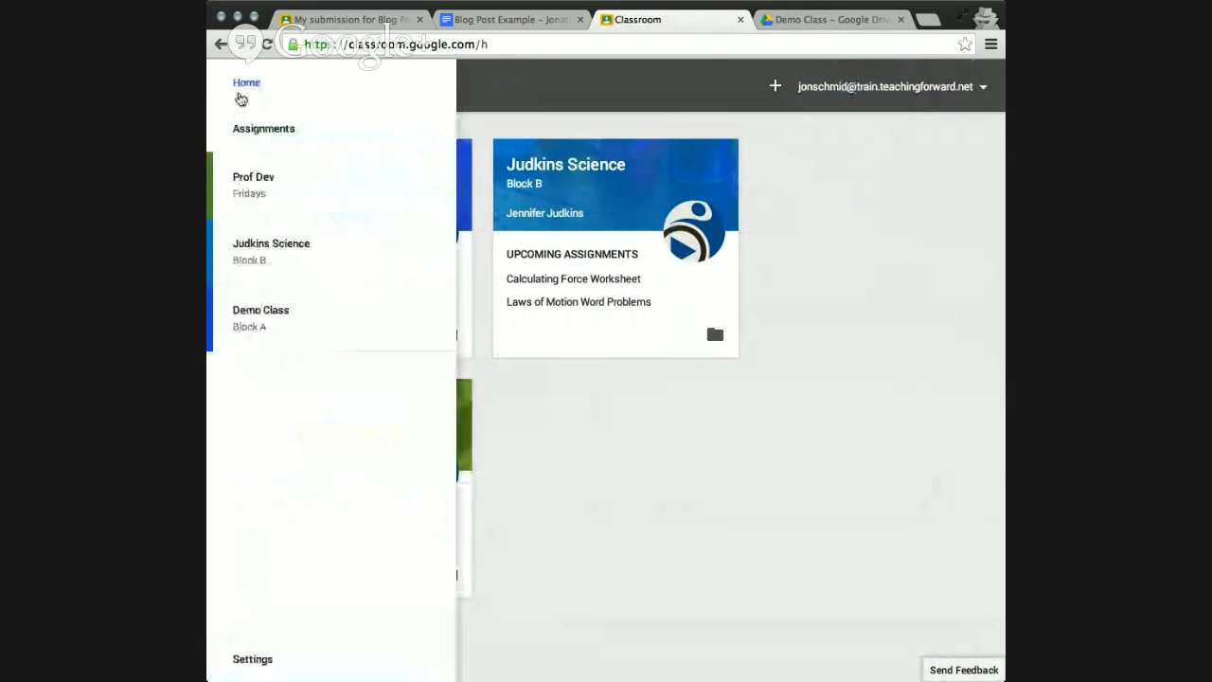
pyautogui.click(305, 128)
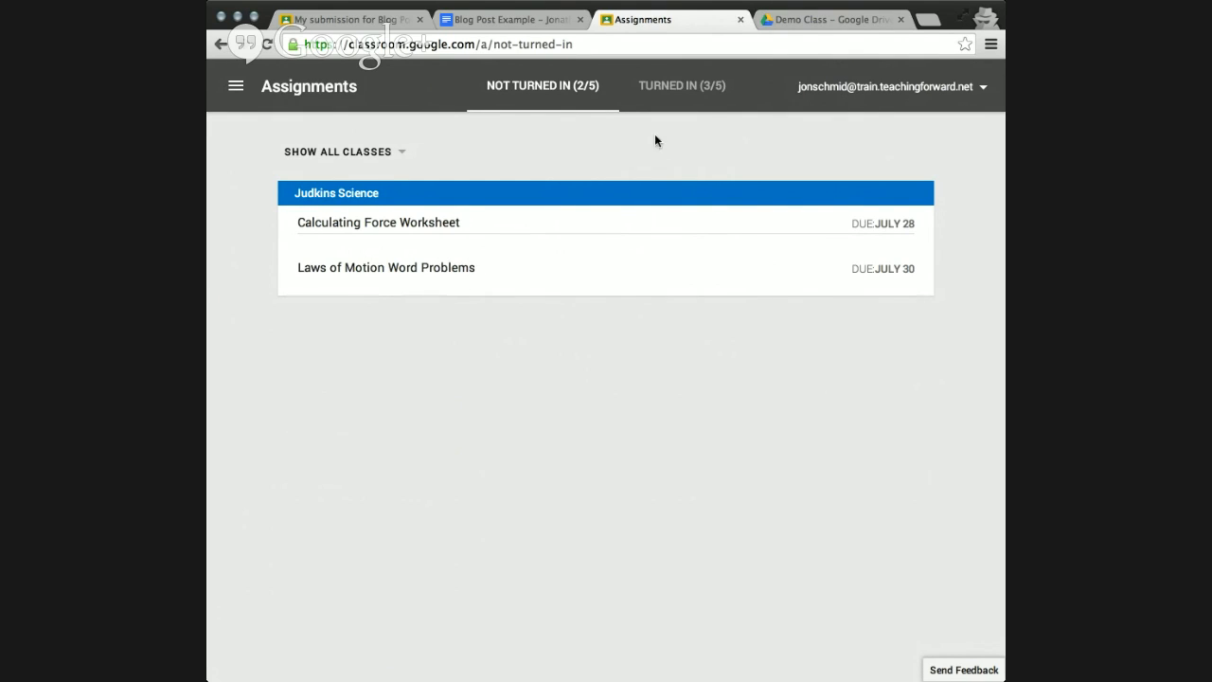
pyautogui.click(697, 95)
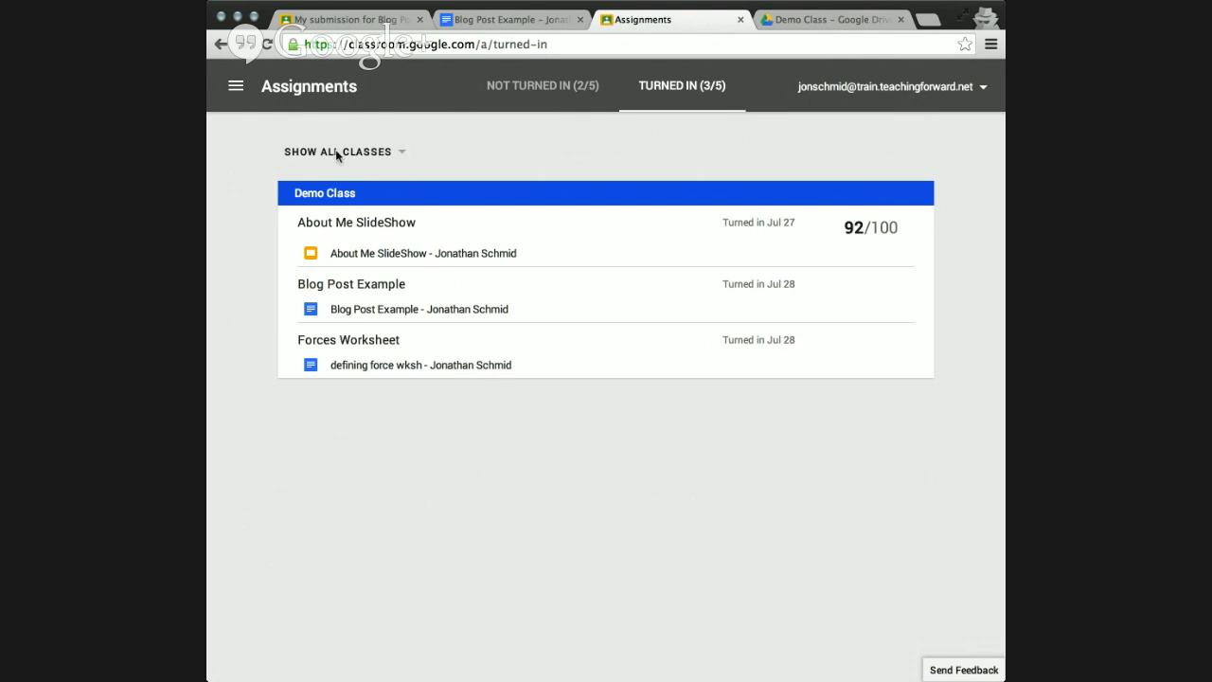
# Examine the class filter choices for the turned-in and not-turned-in assignments, and return to the Classroom home page.
pyautogui.click(403, 157)
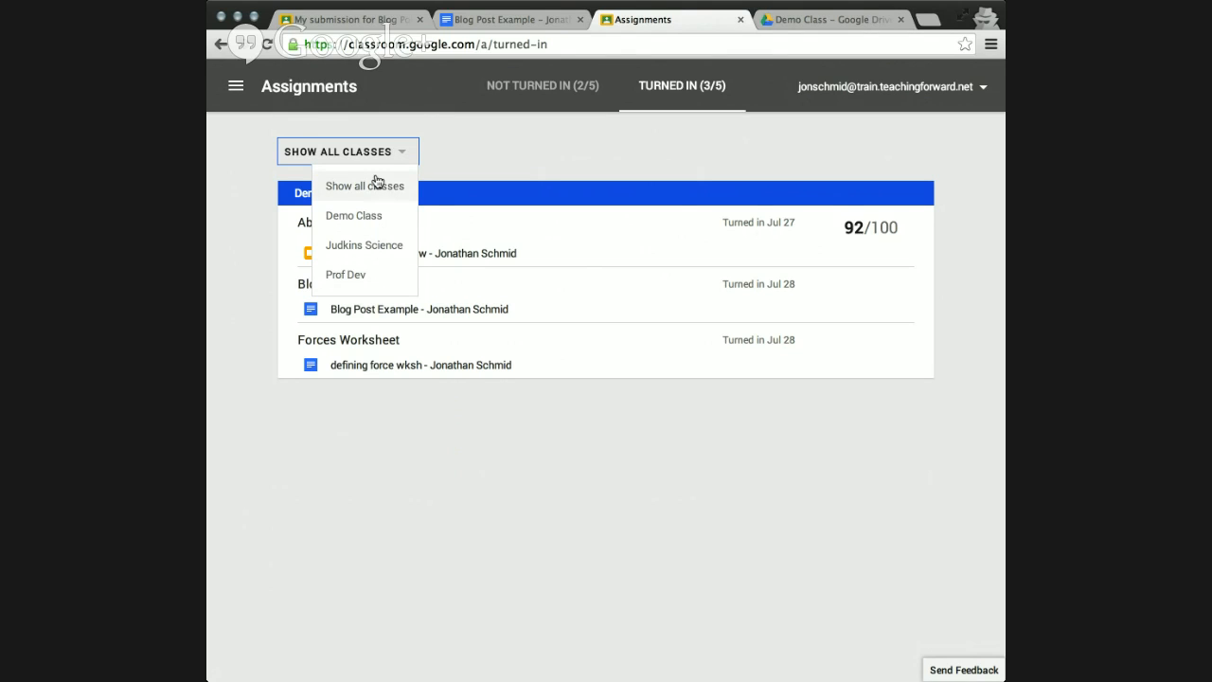
pyautogui.click(519, 145)
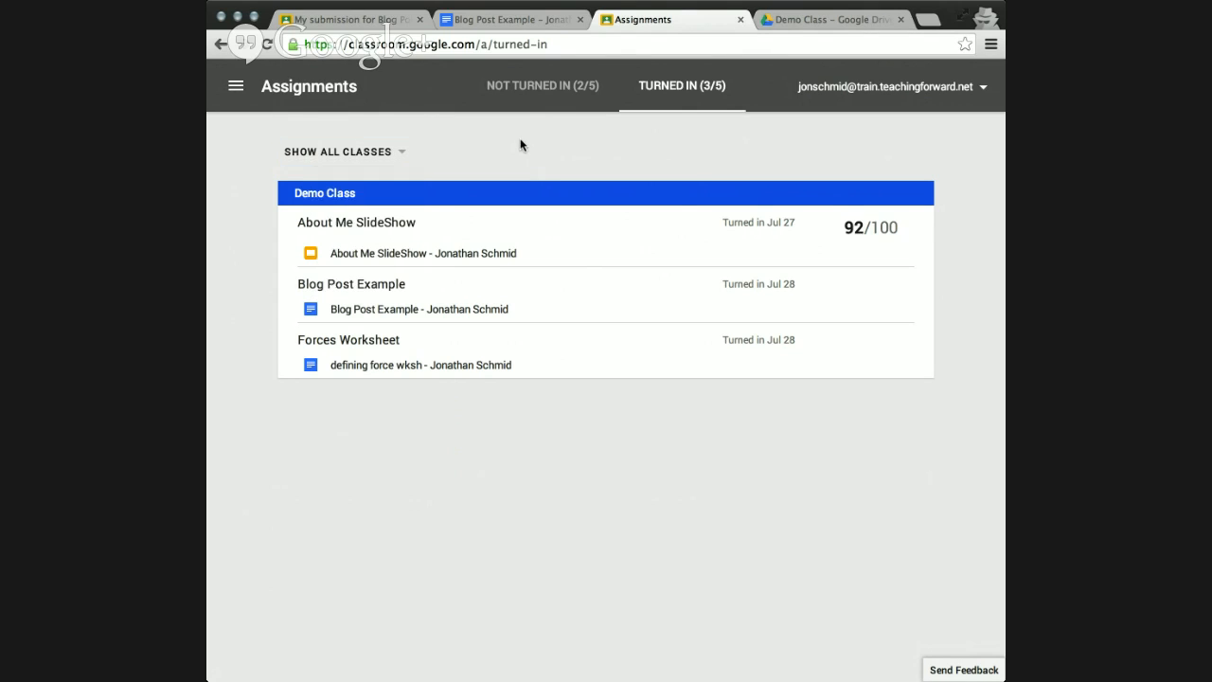
pyautogui.click(549, 100)
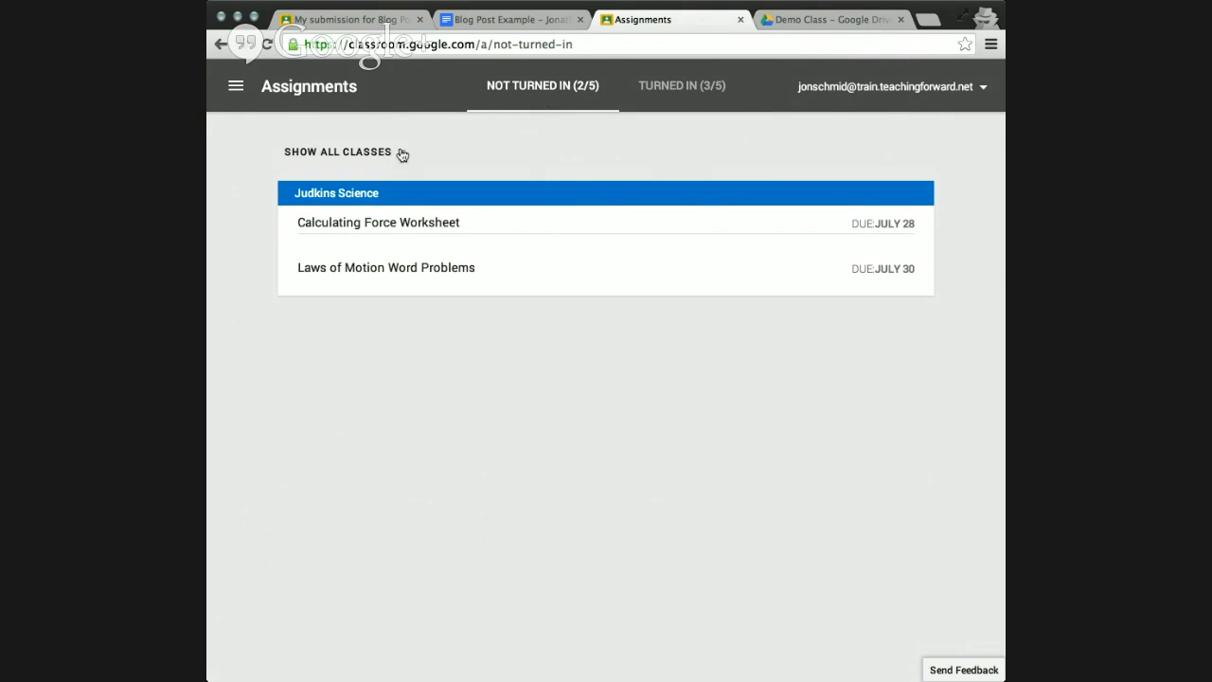
pyautogui.click(398, 157)
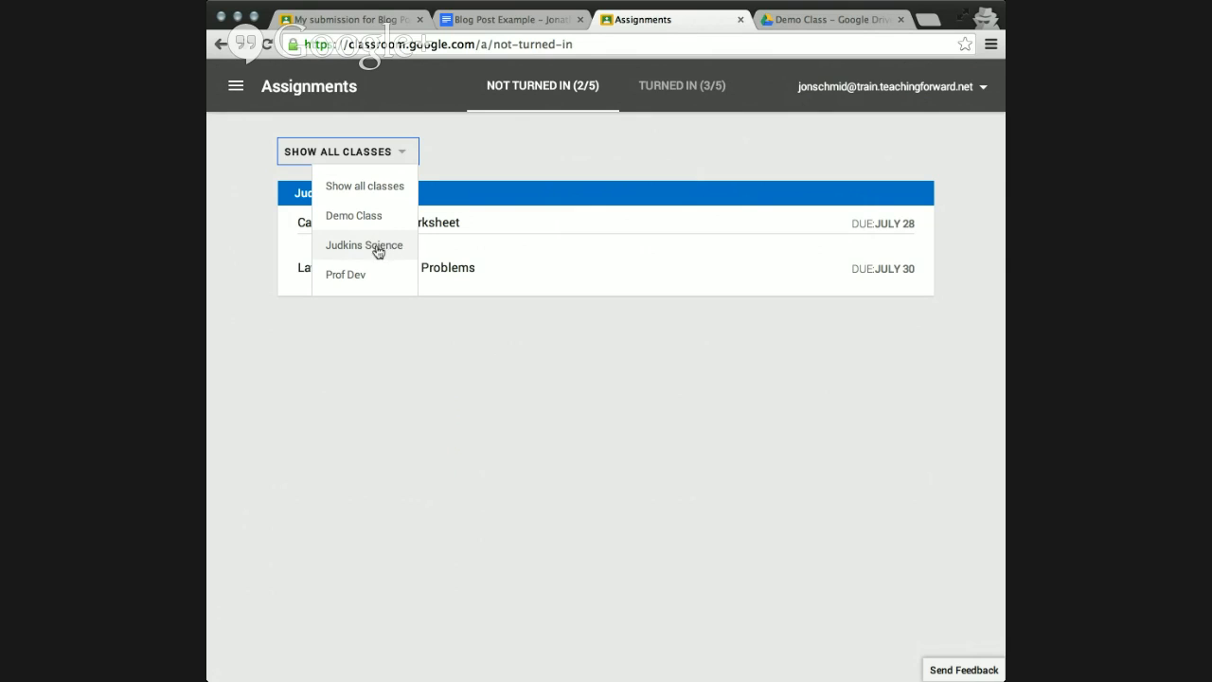
pyautogui.click(484, 159)
pyautogui.click(236, 86)
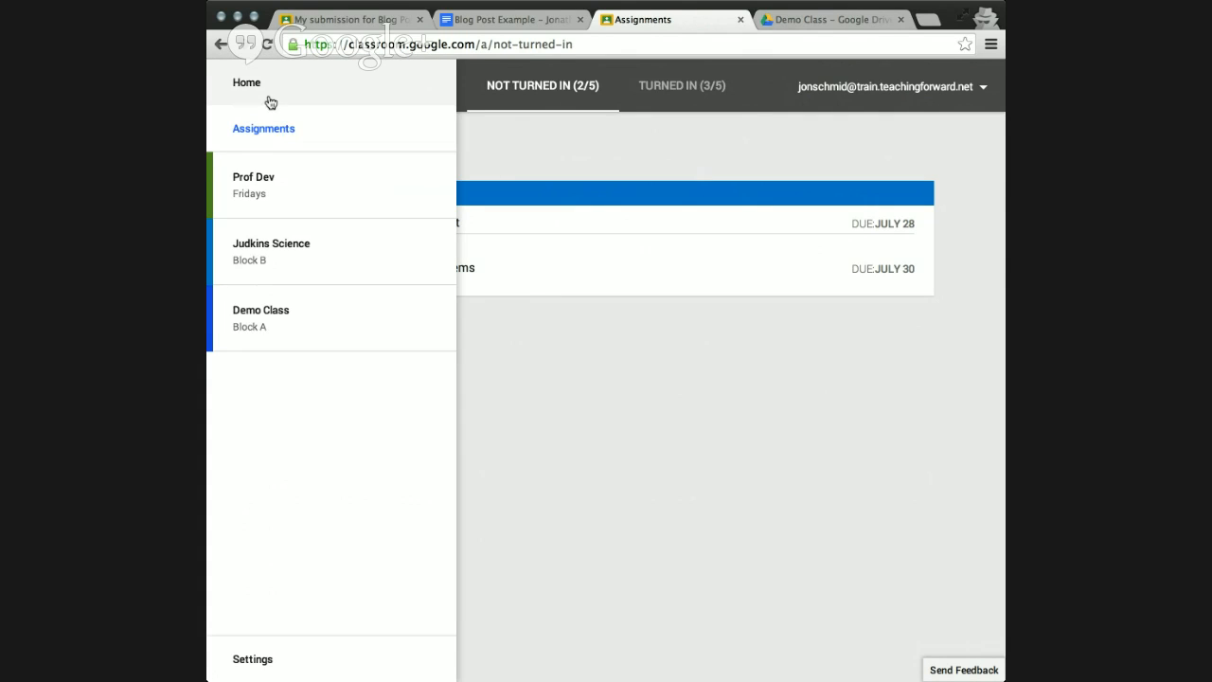
pyautogui.click(269, 99)
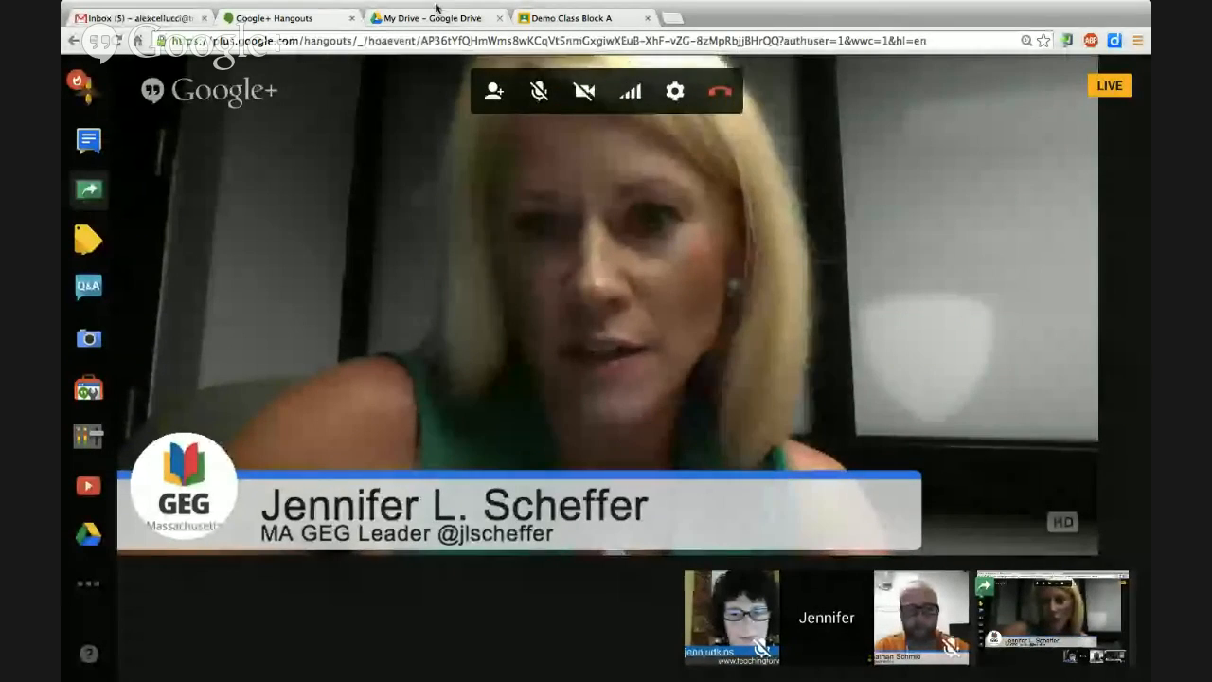
# Switch to the student's Google Drive and open the Demo Class folder inside the Classroom folder.
pyautogui.click(433, 18)
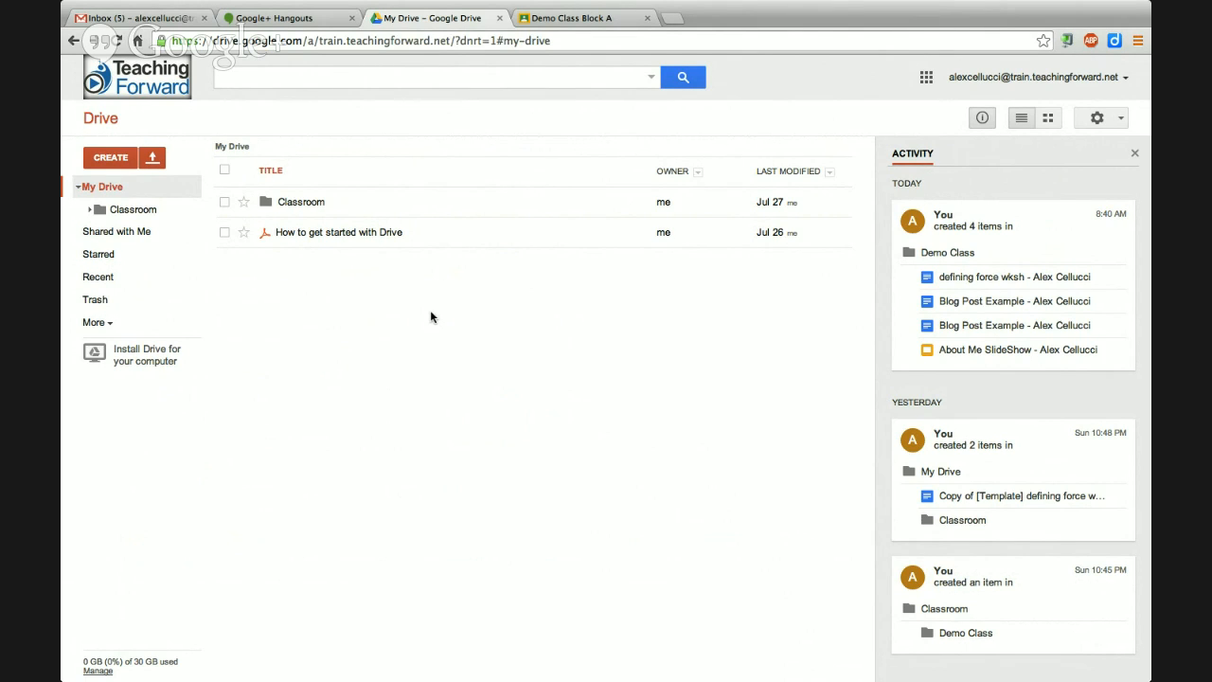
pyautogui.click(280, 26)
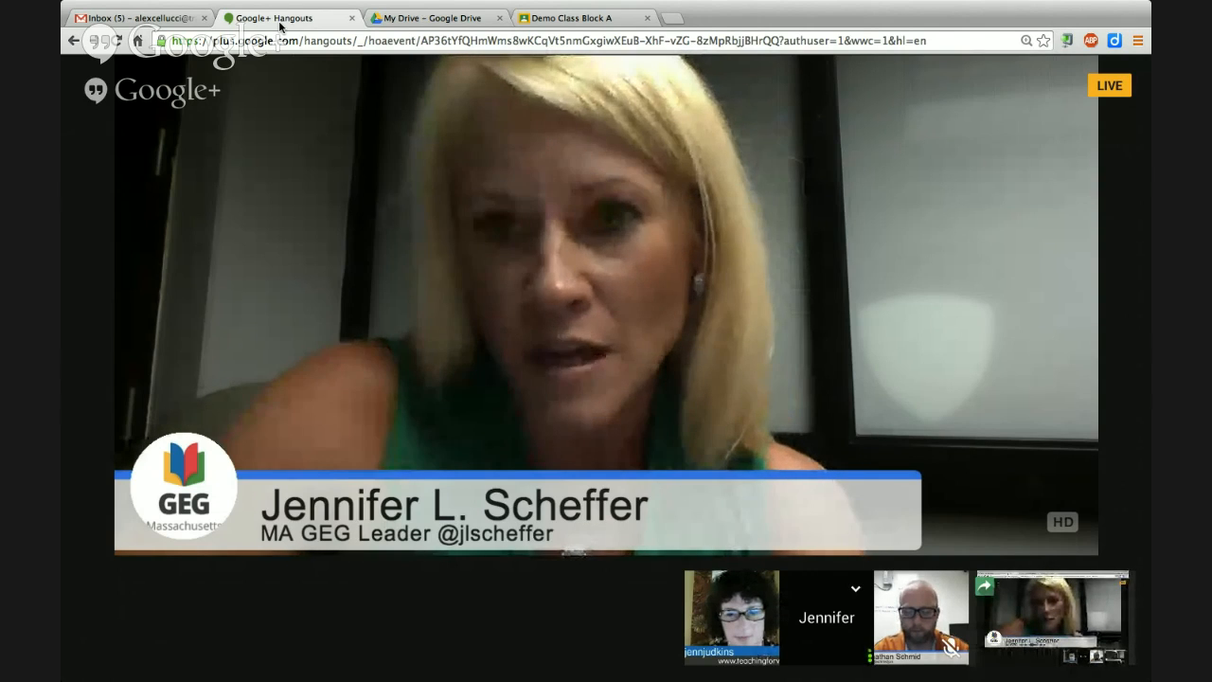
pyautogui.click(396, 20)
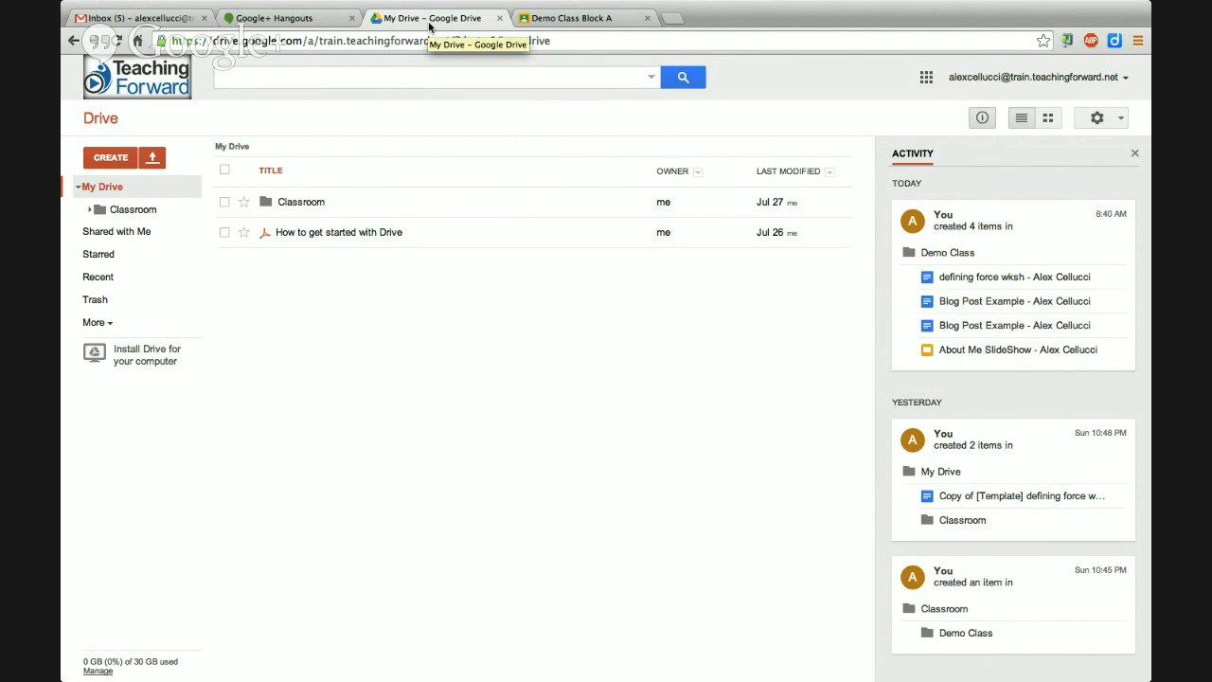
pyautogui.click(91, 213)
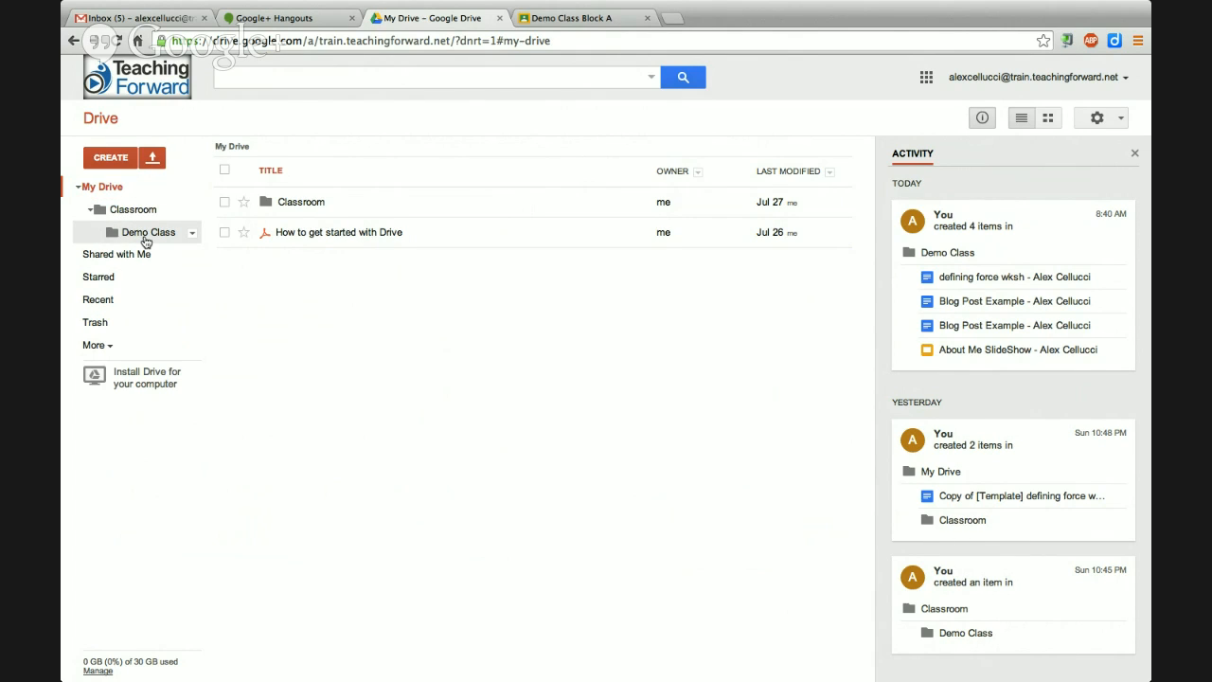
pyautogui.click(145, 237)
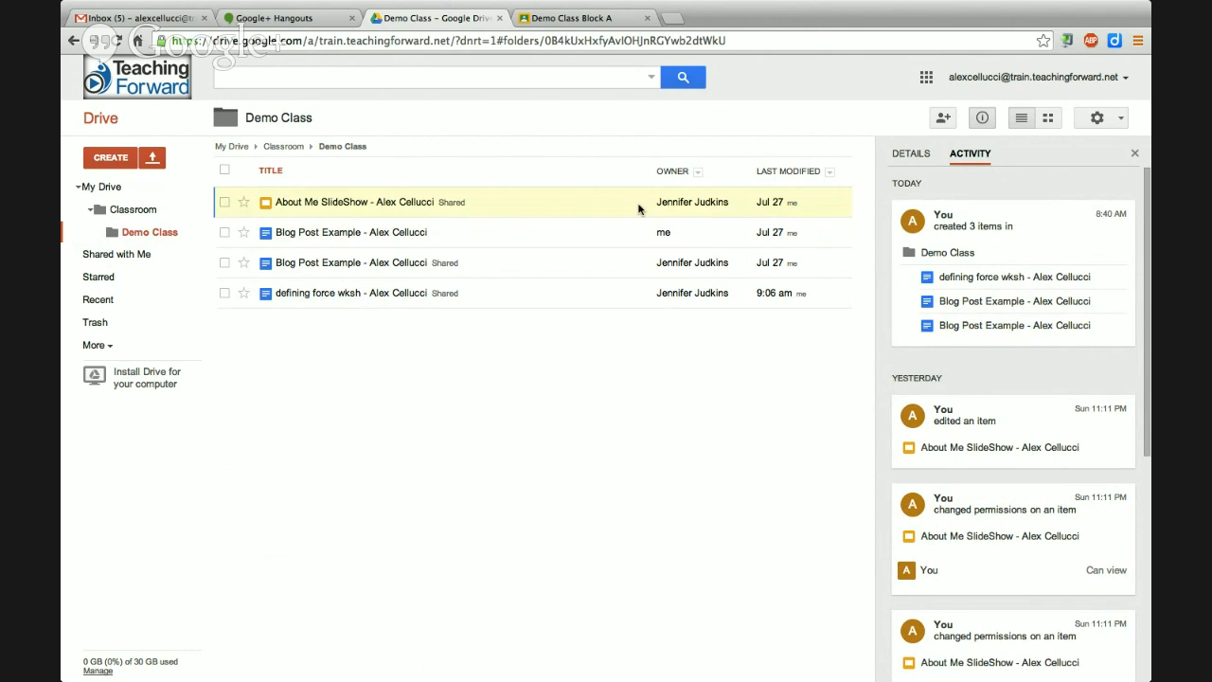
# Examine the owners of the files in the Demo Class folder, and switch back to the Google+ Hangouts call.
pyautogui.moveTo(678, 210)
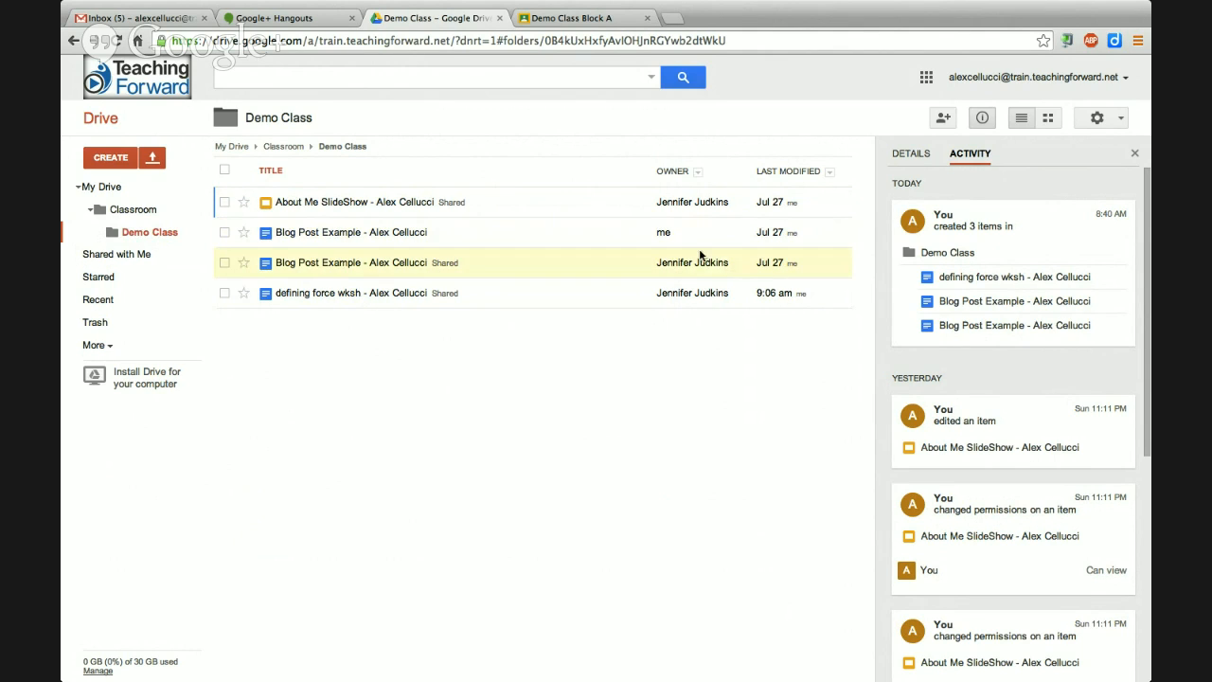
pyautogui.moveTo(690, 268)
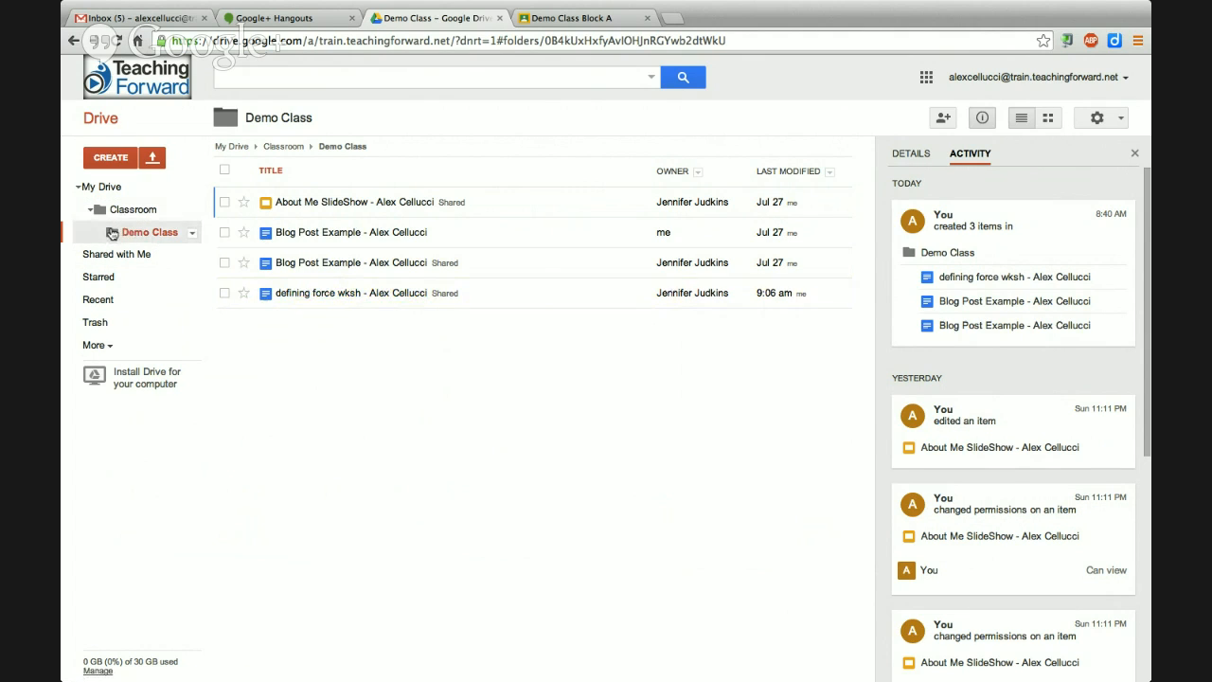
pyautogui.moveTo(111, 233); pyautogui.dragTo(94, 216)
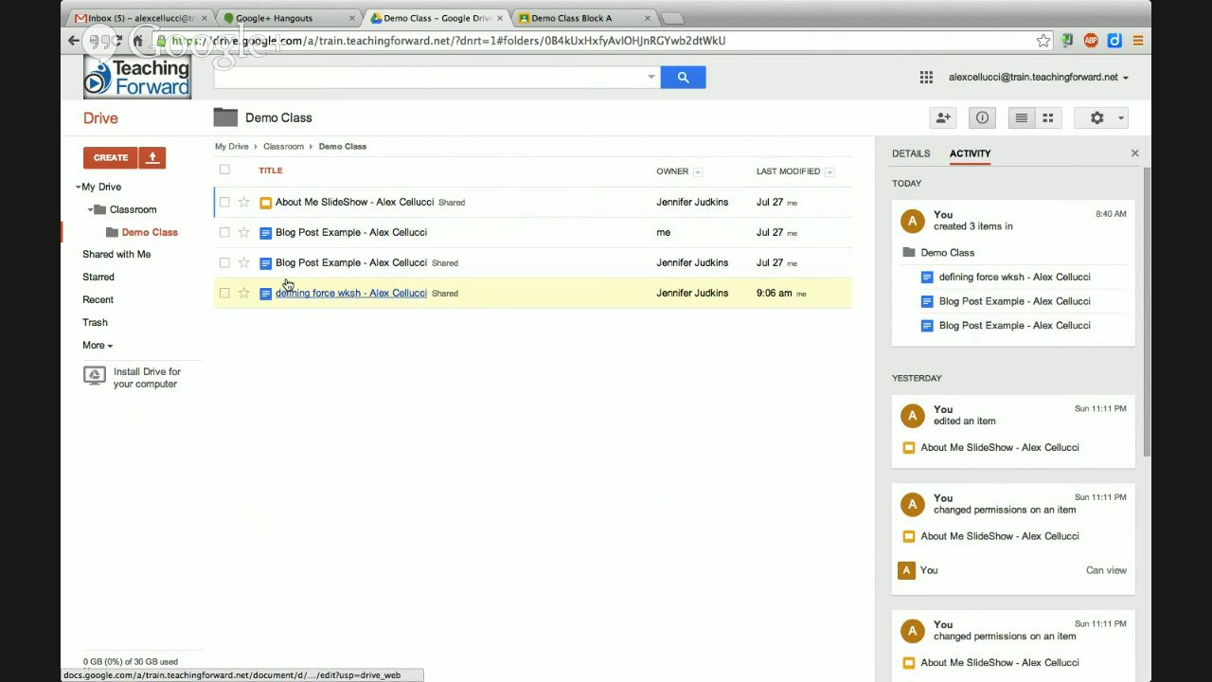
pyautogui.click(284, 21)
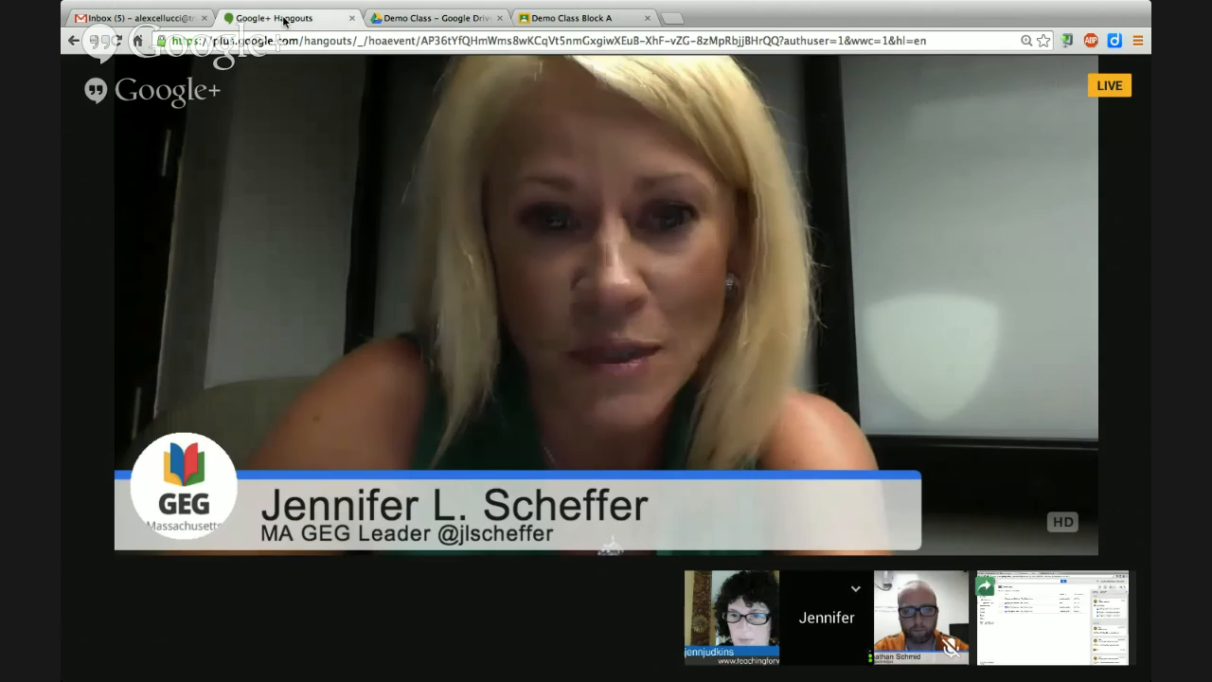
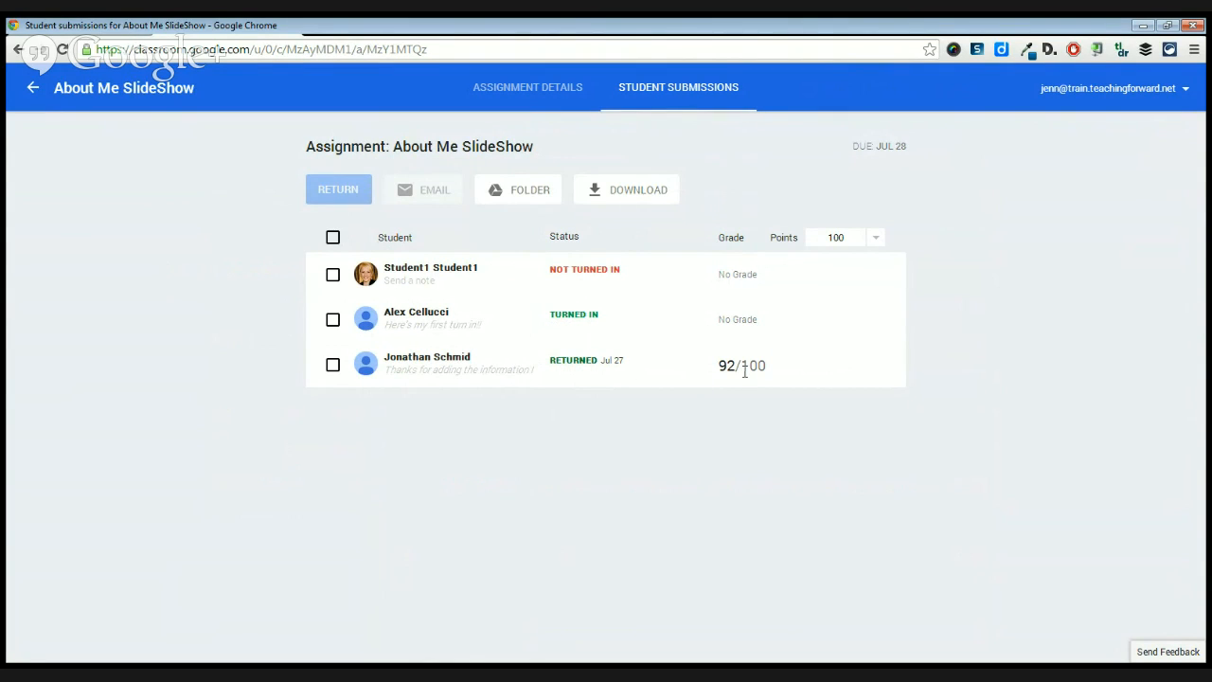
# Select the submission marked as turned in, and view its return dialog without returning the assignment.
pyautogui.click(332, 319)
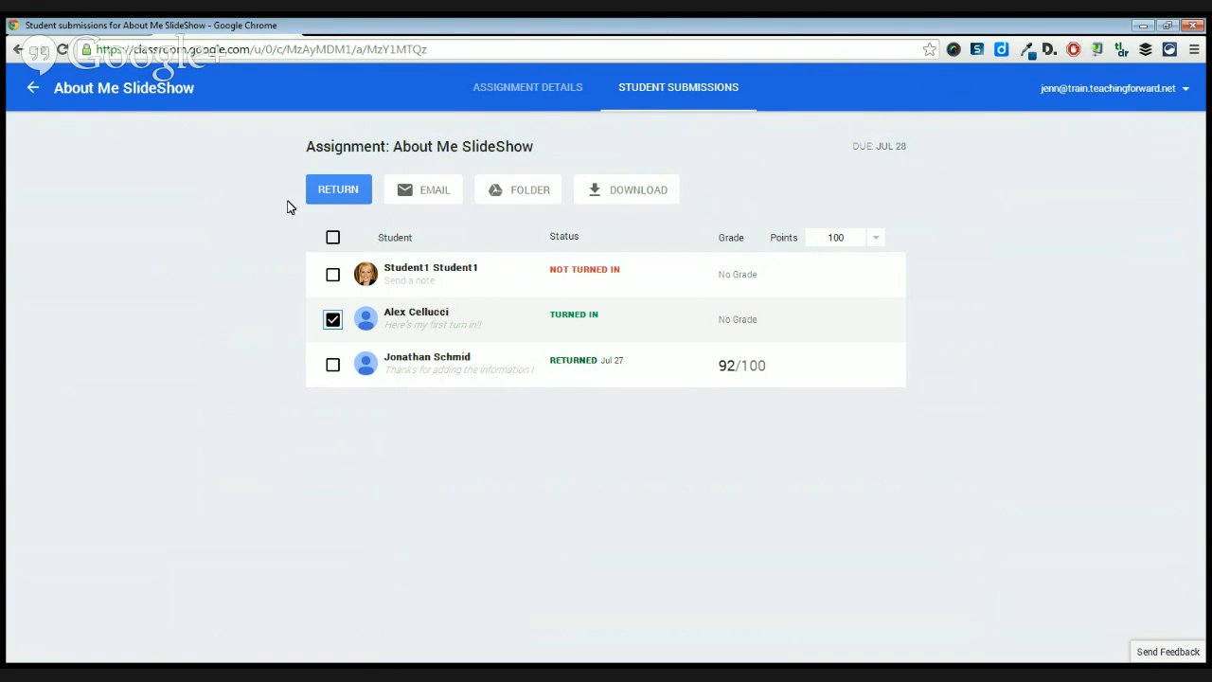
pyautogui.click(353, 192)
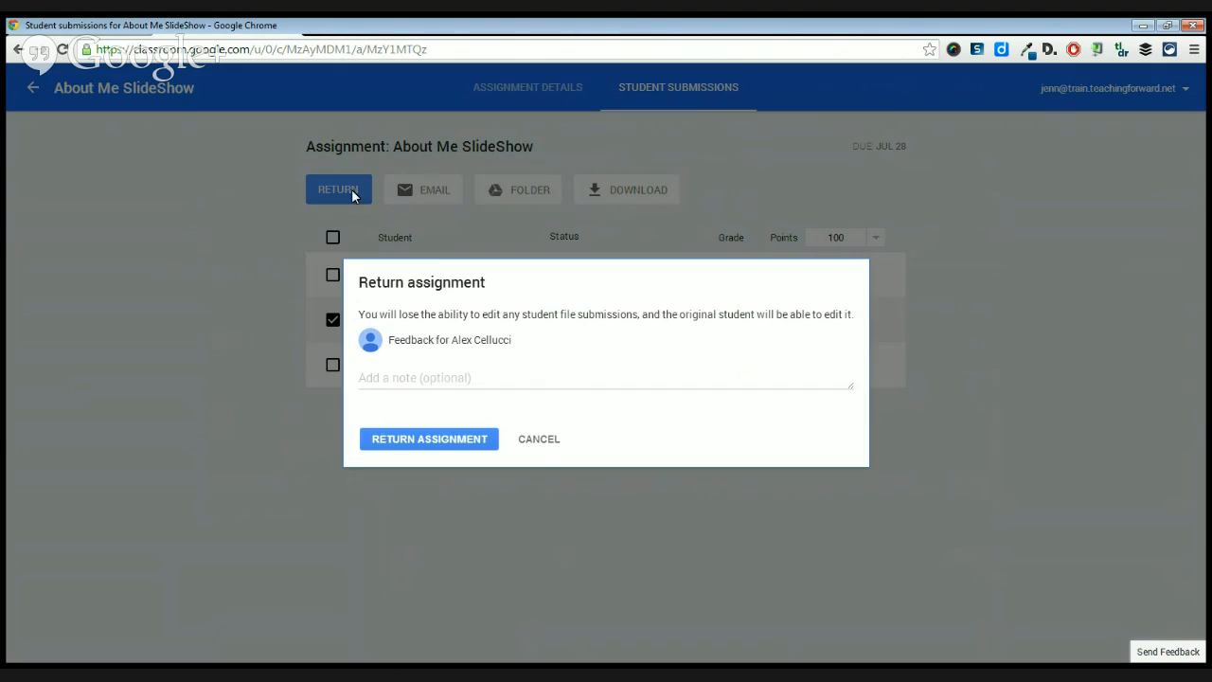
pyautogui.click(519, 441)
# Open the slideshow attached to the turned-in submission for review, and go back to the student submissions.
pyautogui.click(438, 322)
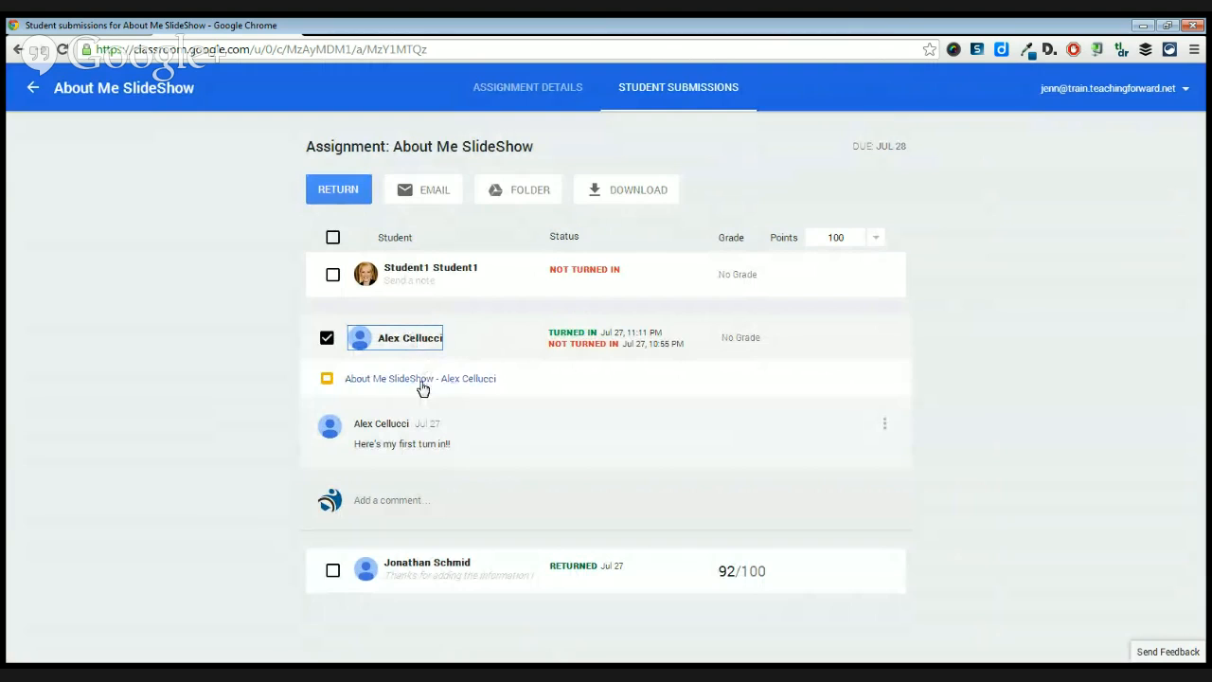
pyautogui.click(425, 384)
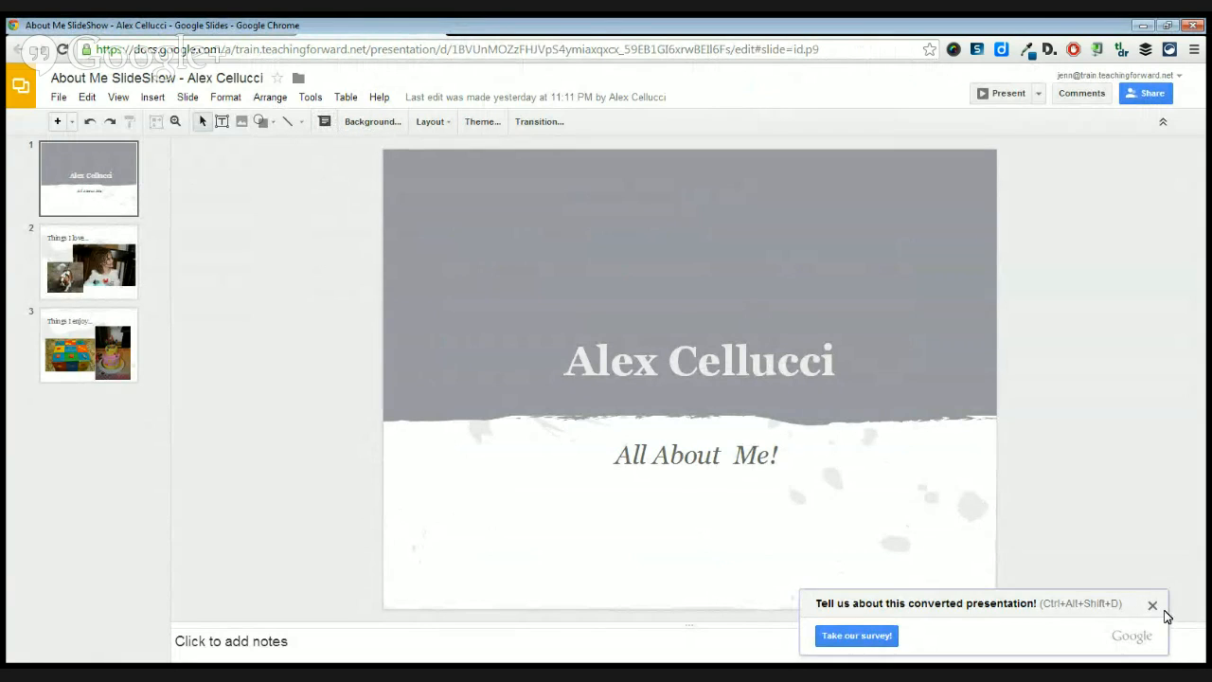
pyautogui.click(1154, 606)
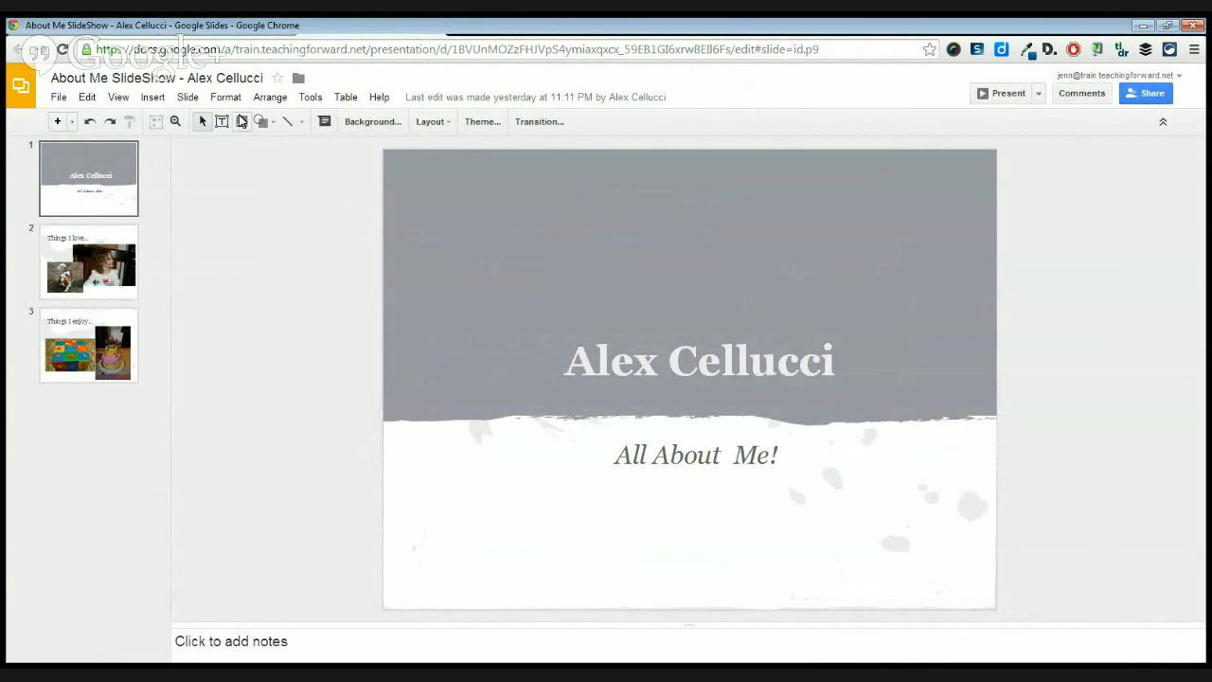
pyautogui.click(434, 27)
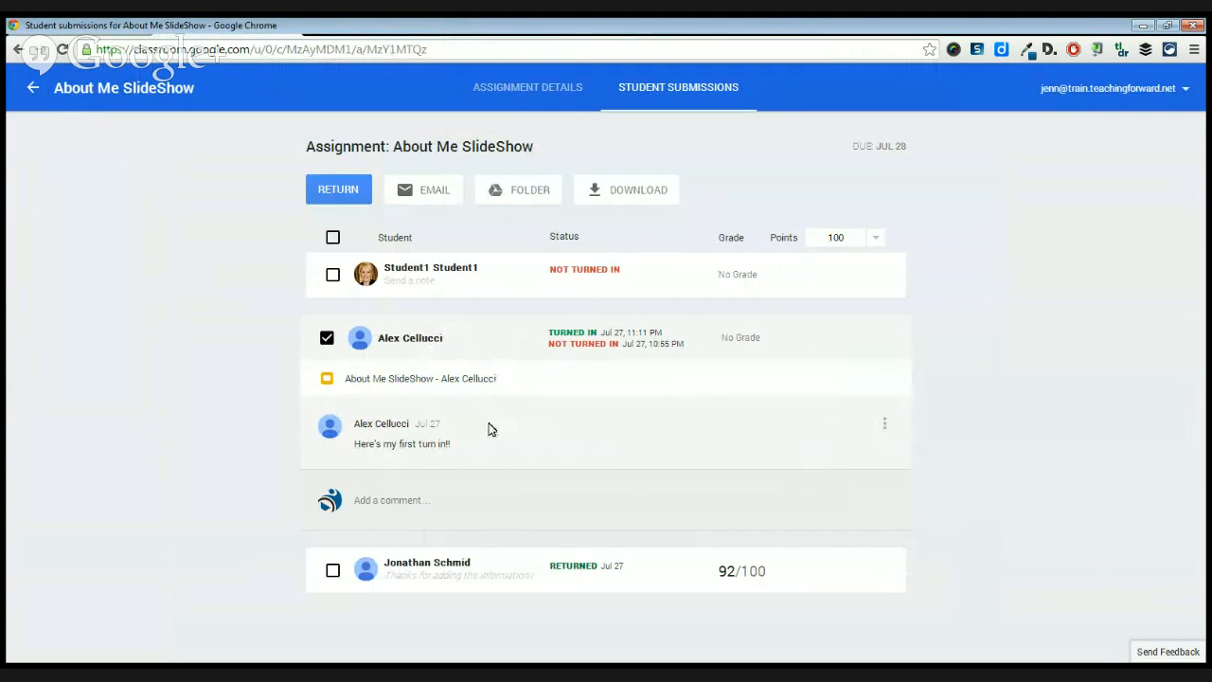
# Grade the turned-in submission 80, with the assignment's point value set to 100.
pyautogui.click(734, 338)
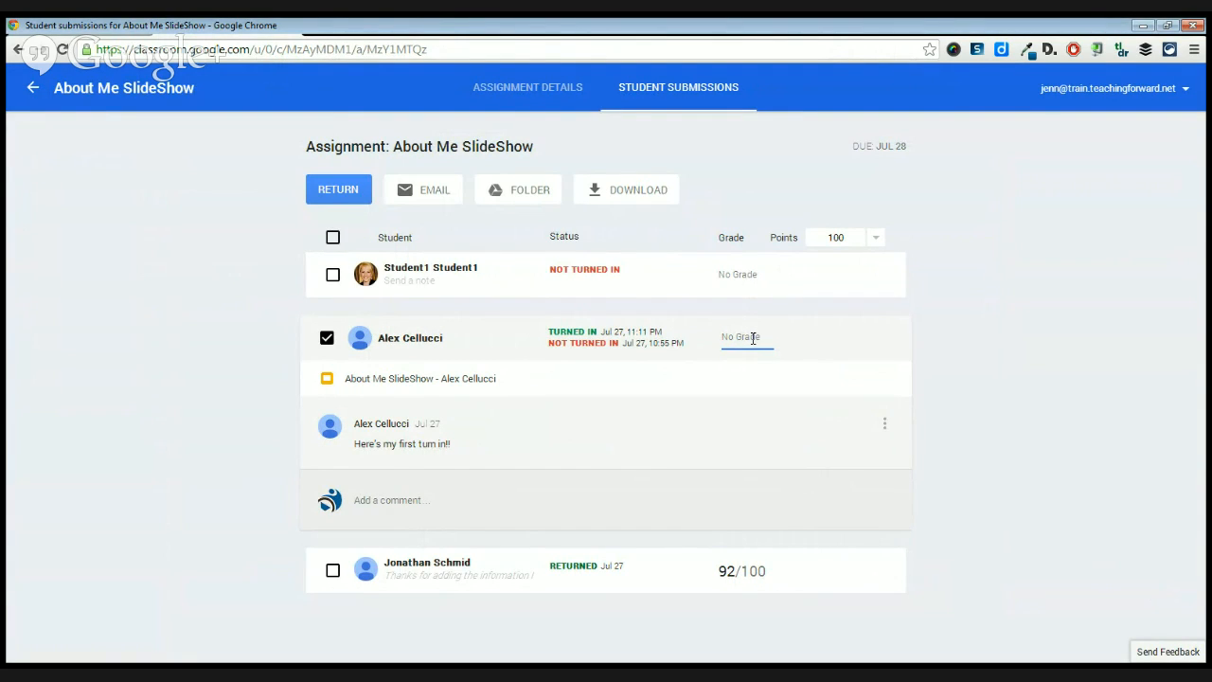
pyautogui.write('80')
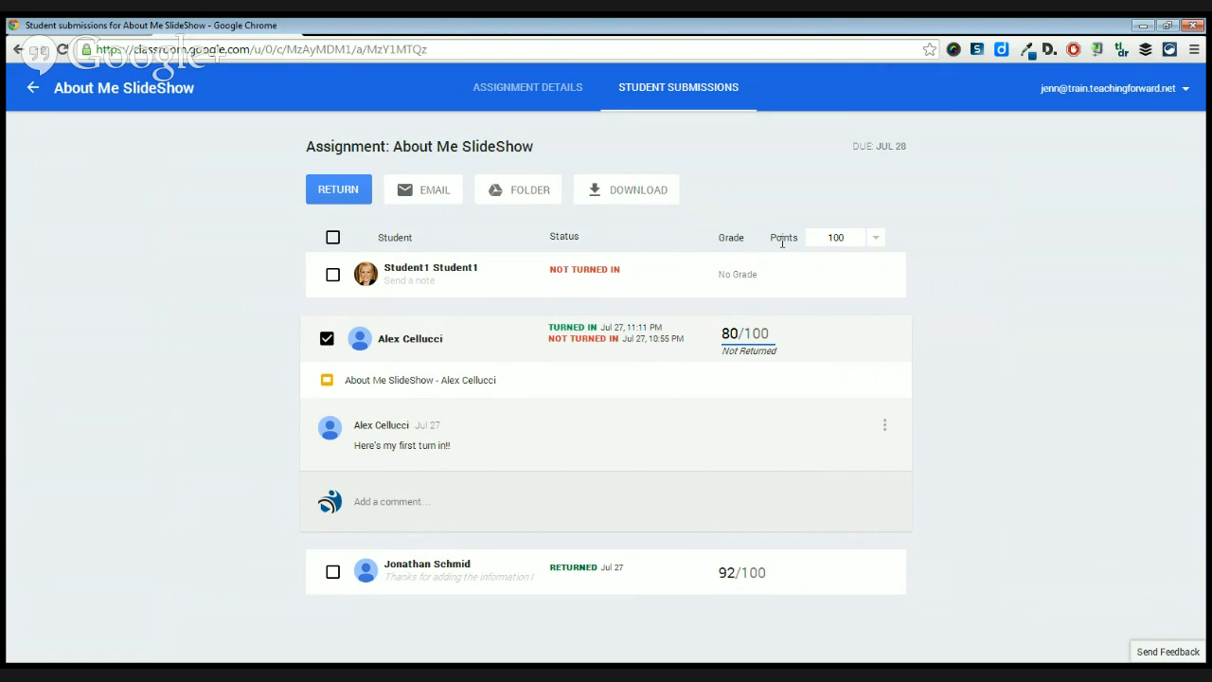
pyautogui.click(872, 240)
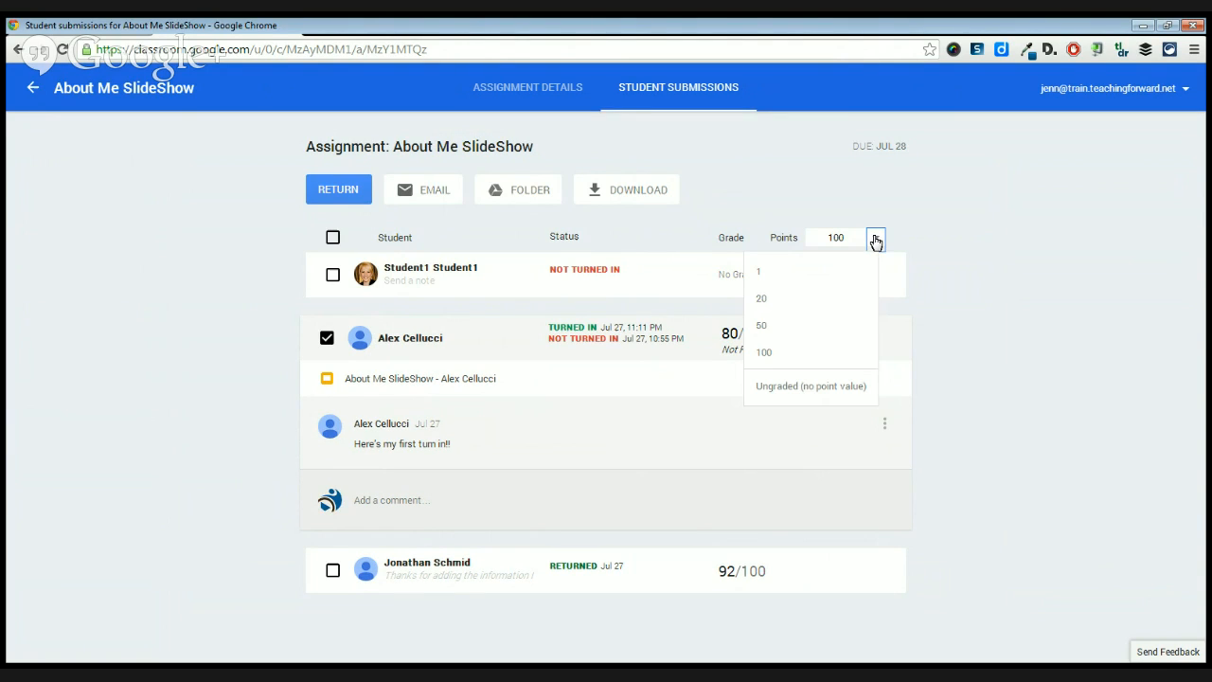
pyautogui.click(778, 354)
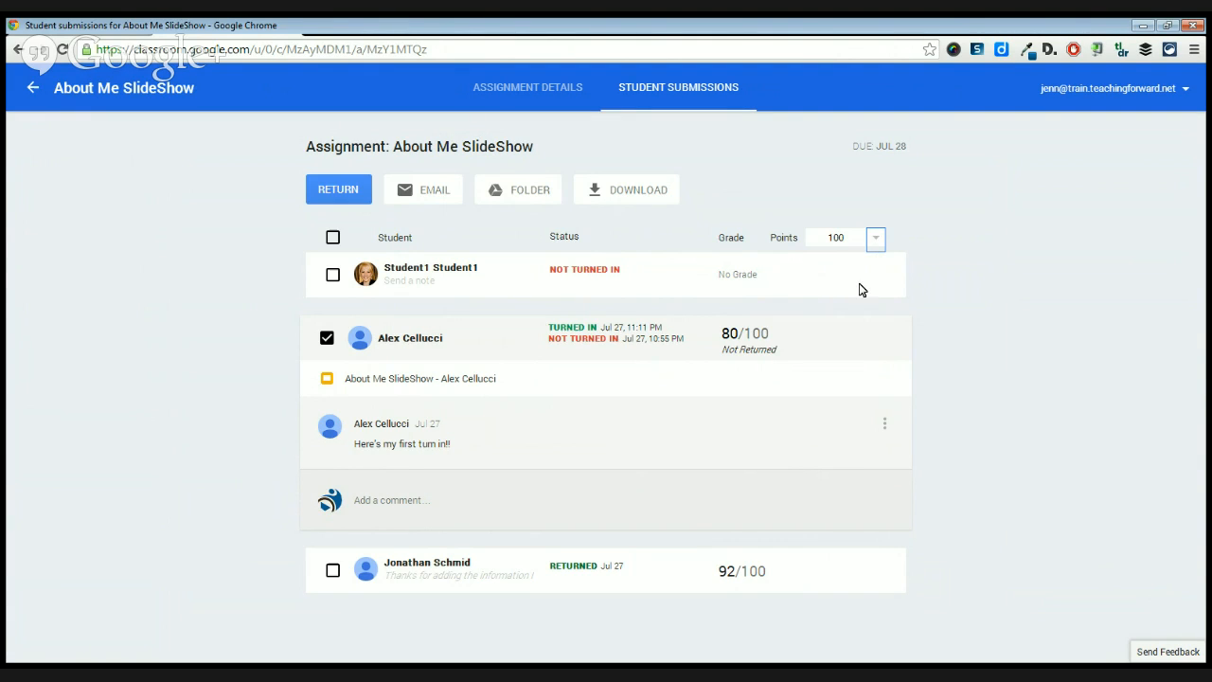
# Examine the available point value choices for the About Me SlideShow assignment, leaving them without a new selection.
pyautogui.click(738, 338)
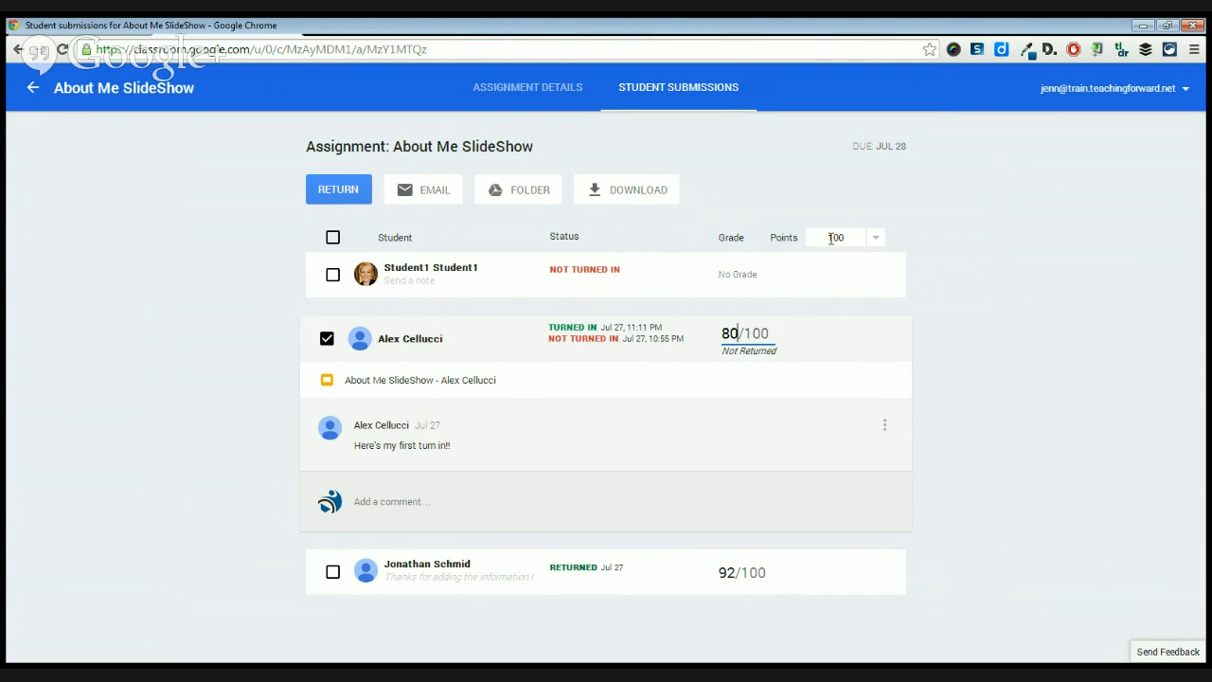
pyautogui.click(881, 243)
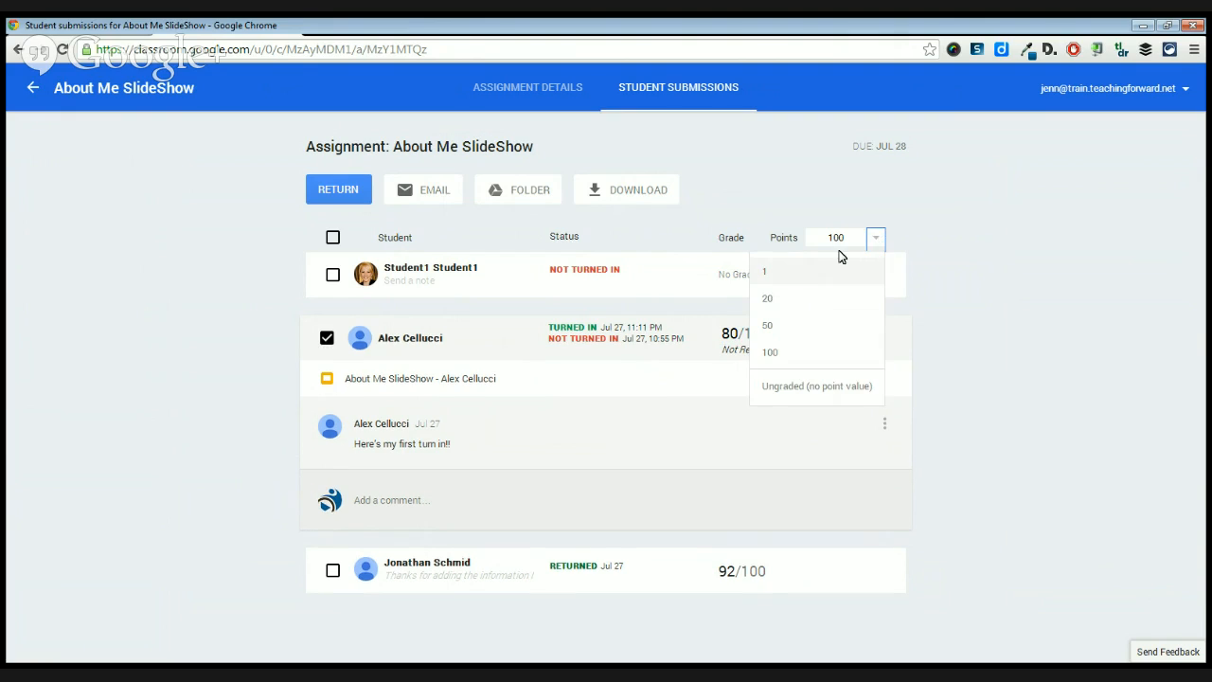
pyautogui.click(890, 256)
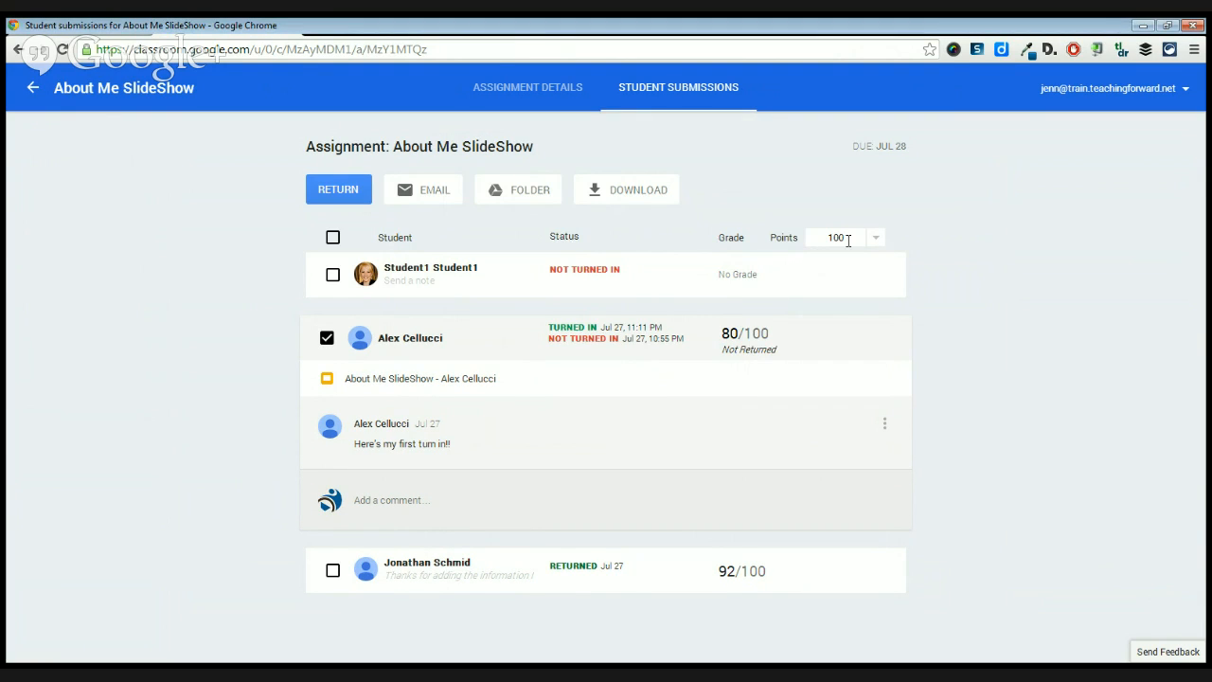
pyautogui.click(875, 244)
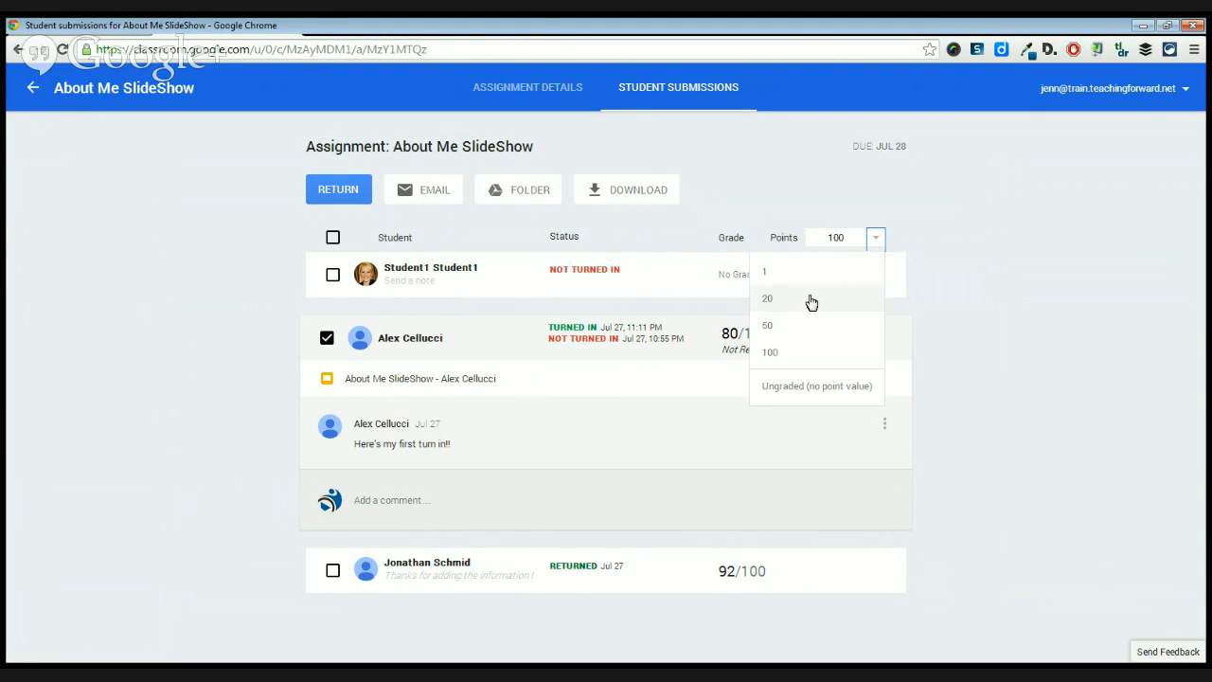
pyautogui.click(909, 265)
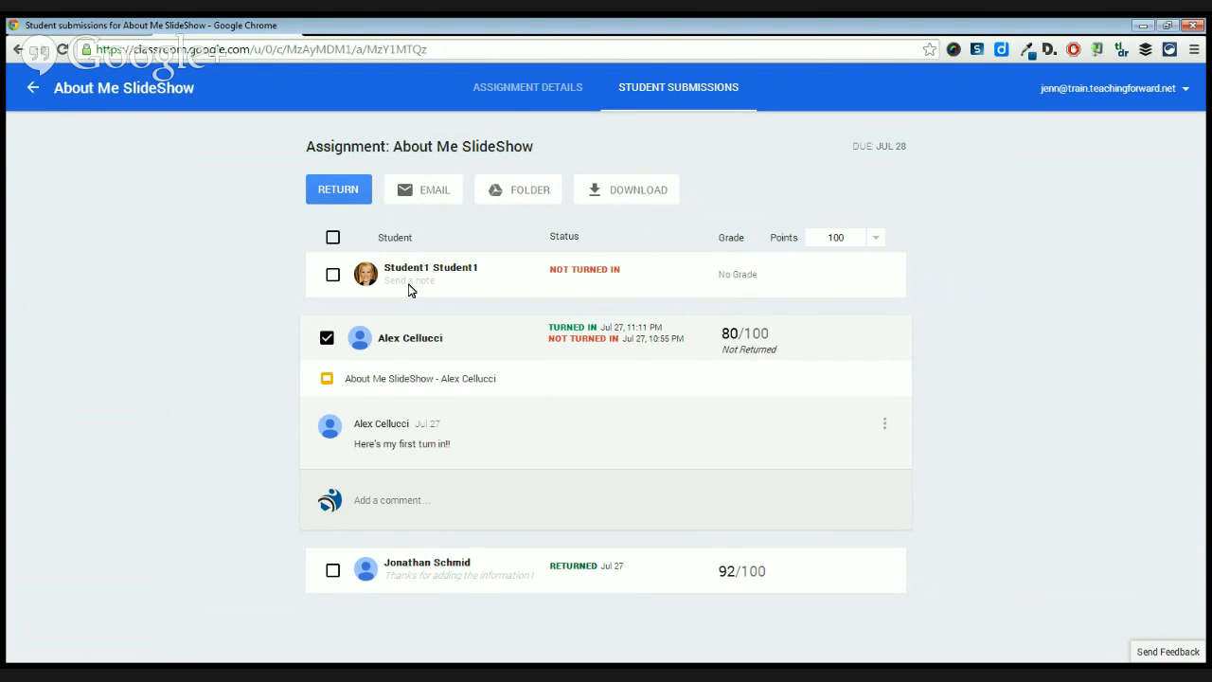
# Return the graded submission to the student with the note "Feel free to expand on this and resubmit".
pyautogui.click(348, 195)
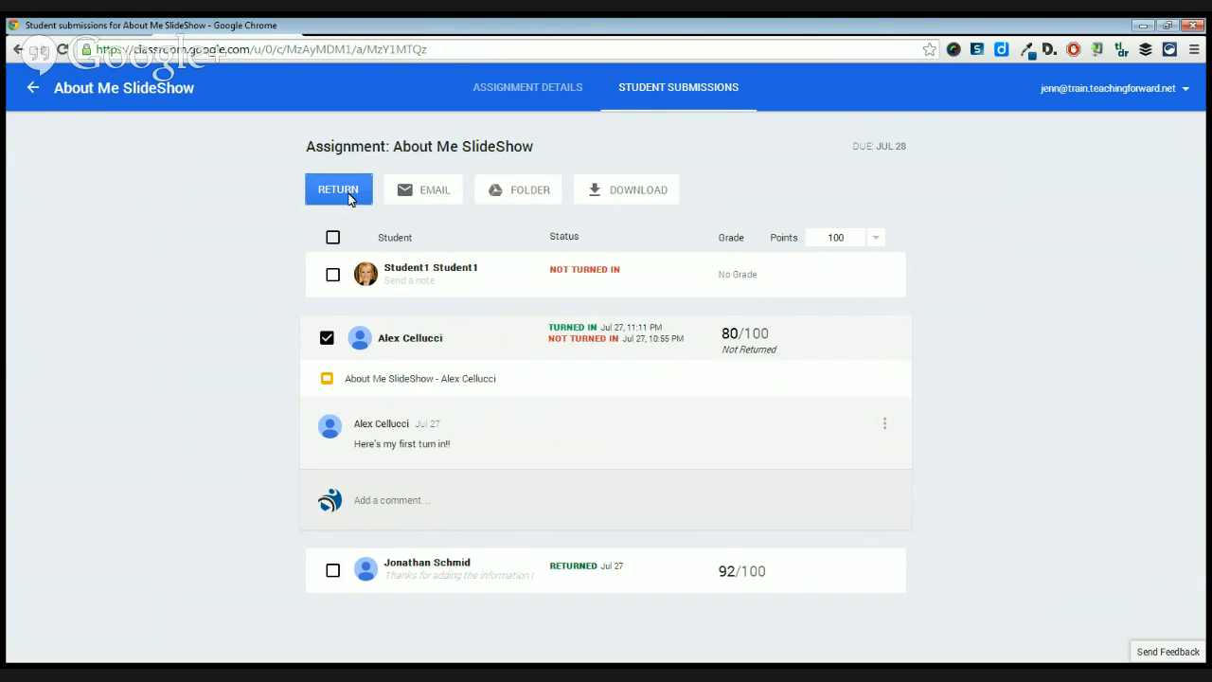
pyautogui.click(420, 376)
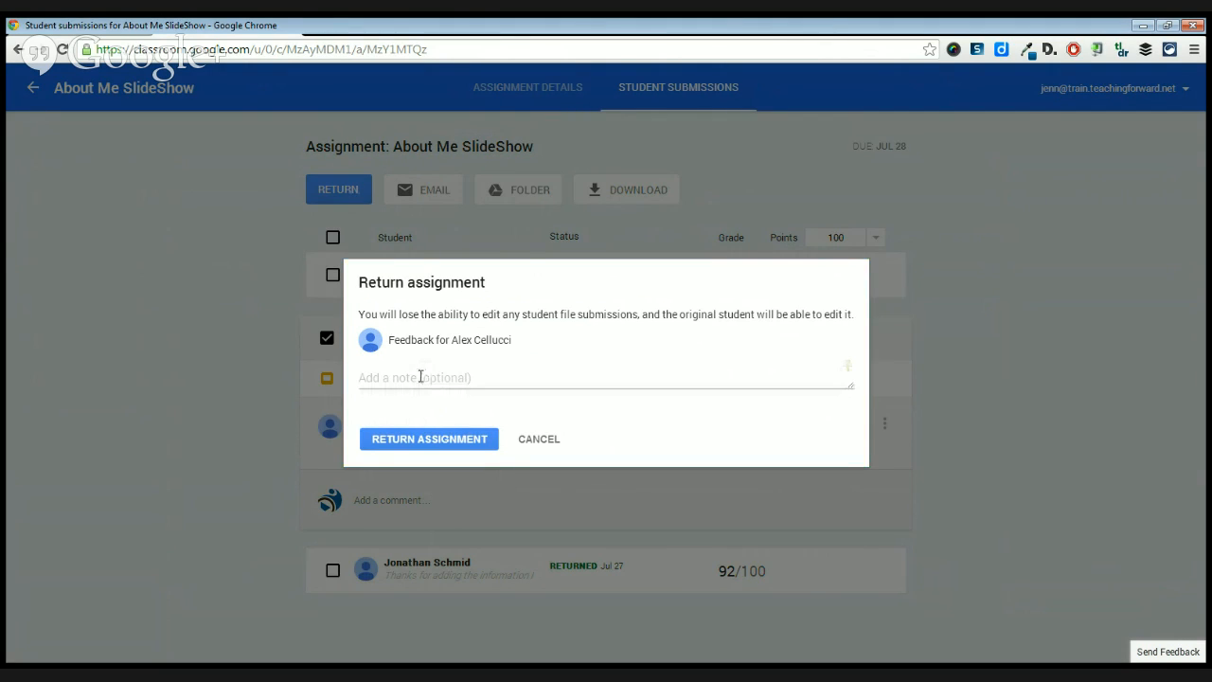
pyautogui.write('Feel ')
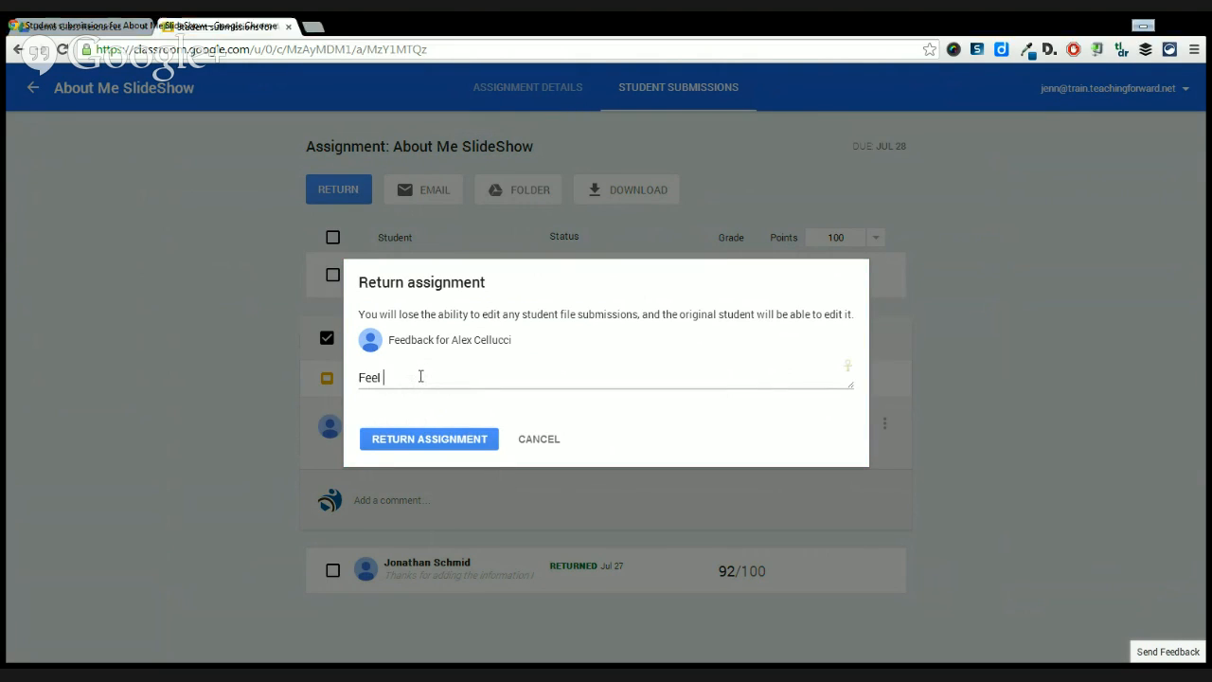
pyautogui.write('free to exp')
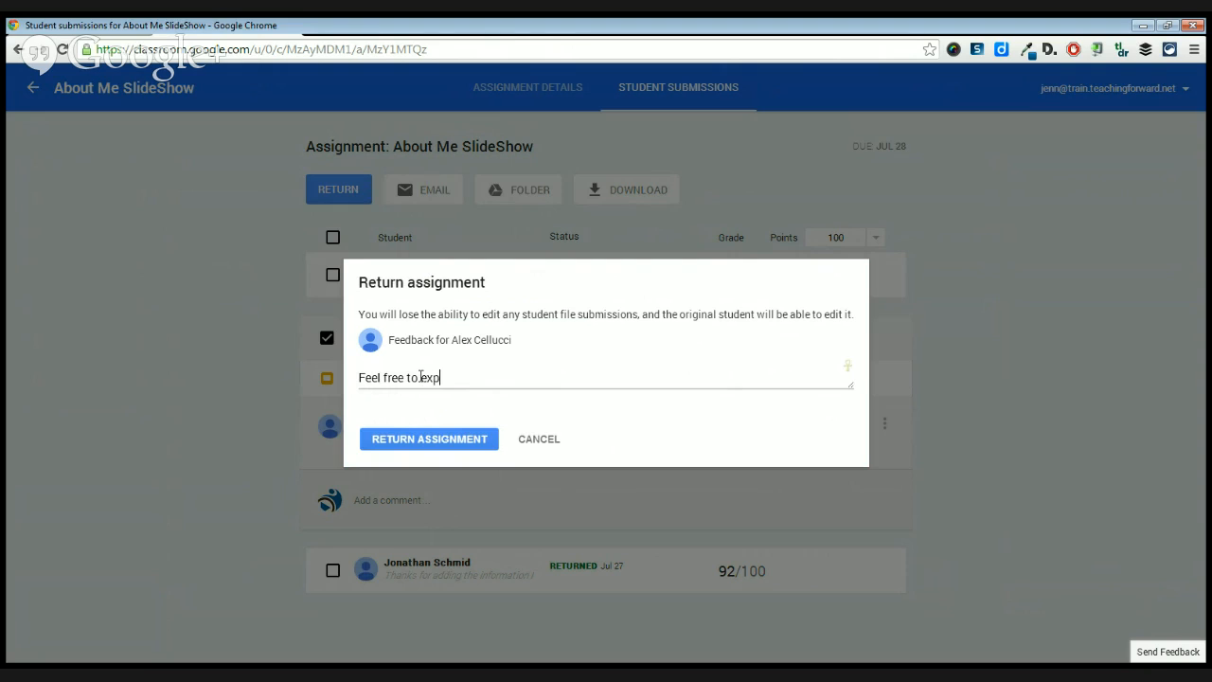
pyautogui.write('and on this and resubmit')
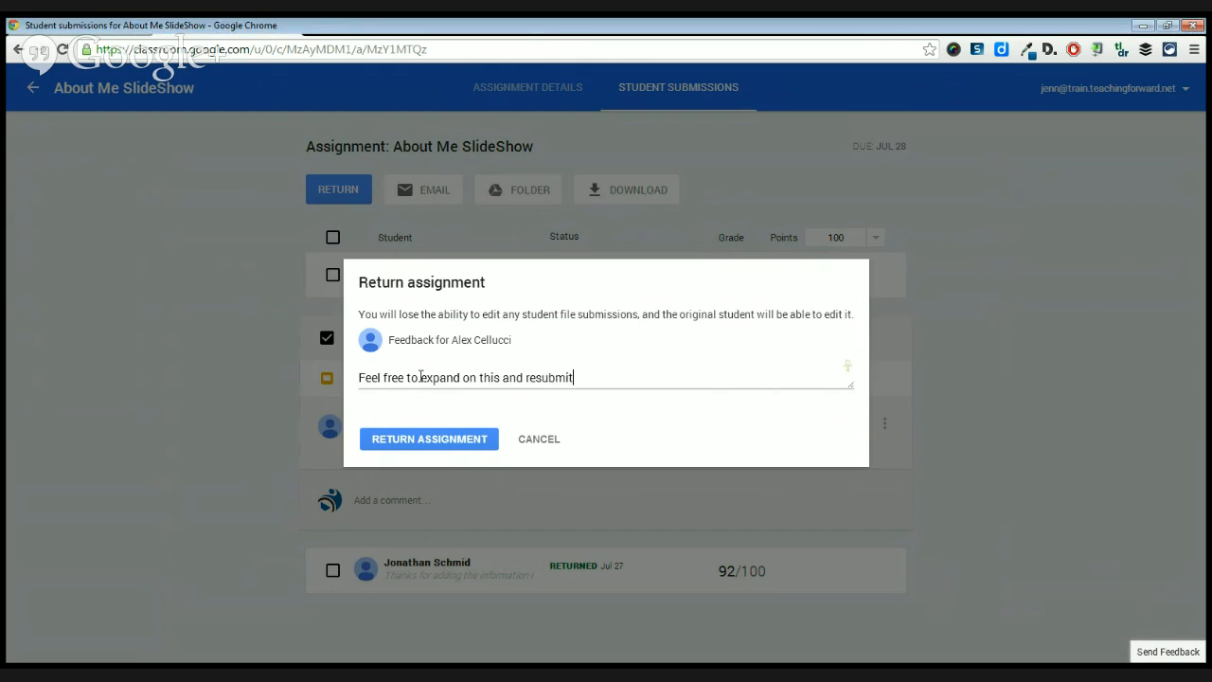
pyautogui.click(423, 446)
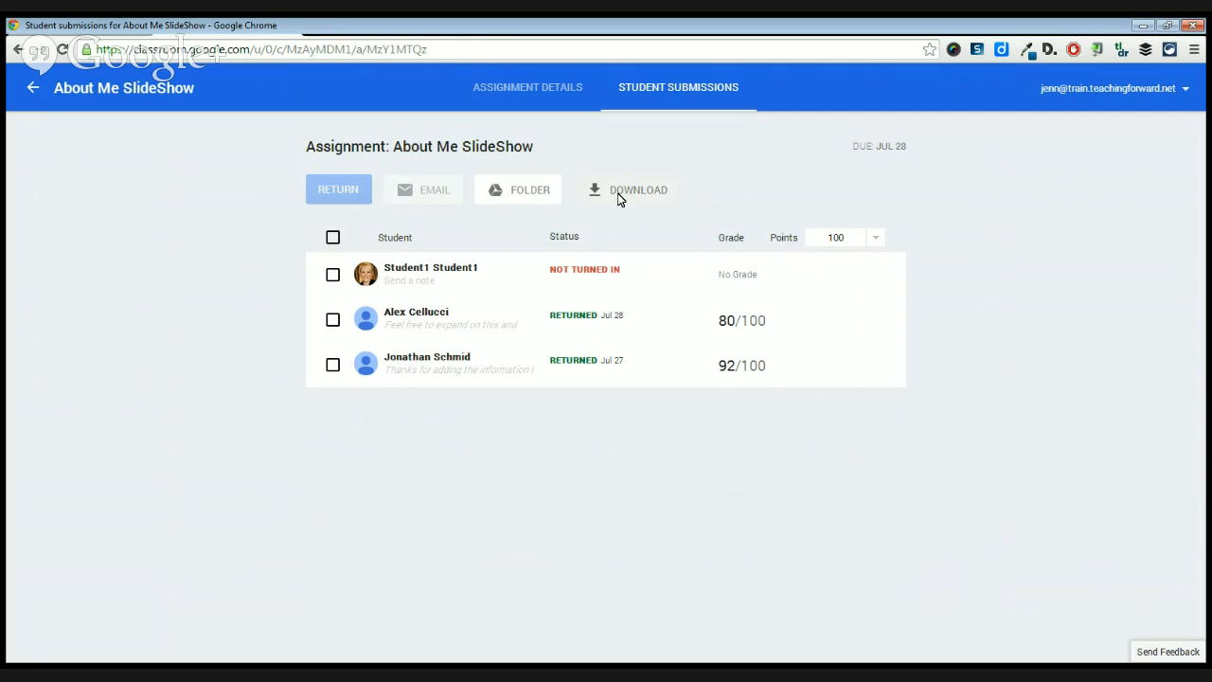
# Download the assignment's grades as grades.csv and open the downloaded file.
pyautogui.click(643, 193)
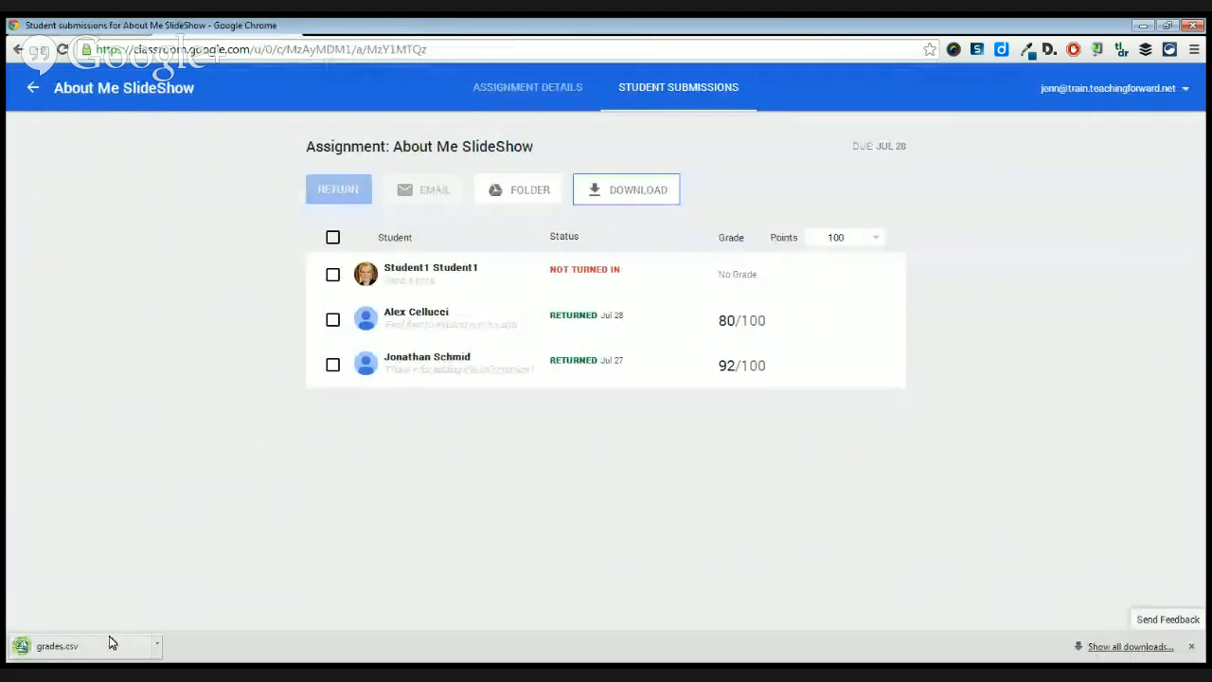
pyautogui.click(131, 652)
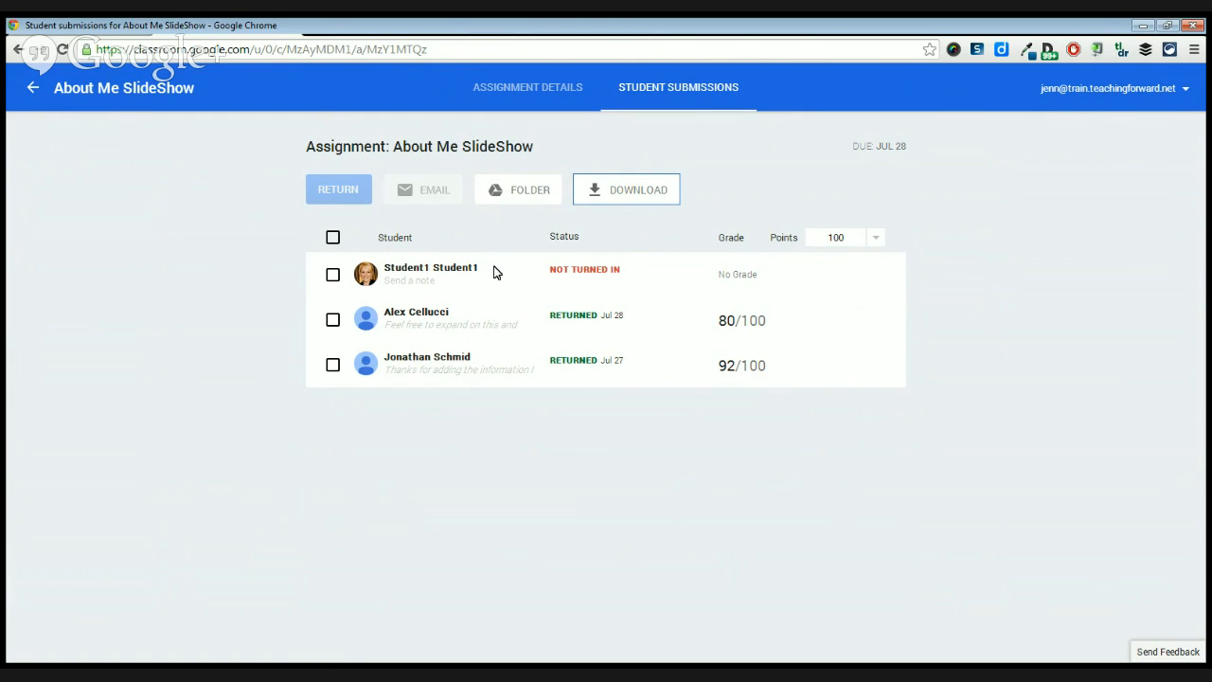
# Review the announcement and its comments in the Demo Class stream, and switch to the Demo Class Resources folder in Google Drive.
pyautogui.click(38, 87)
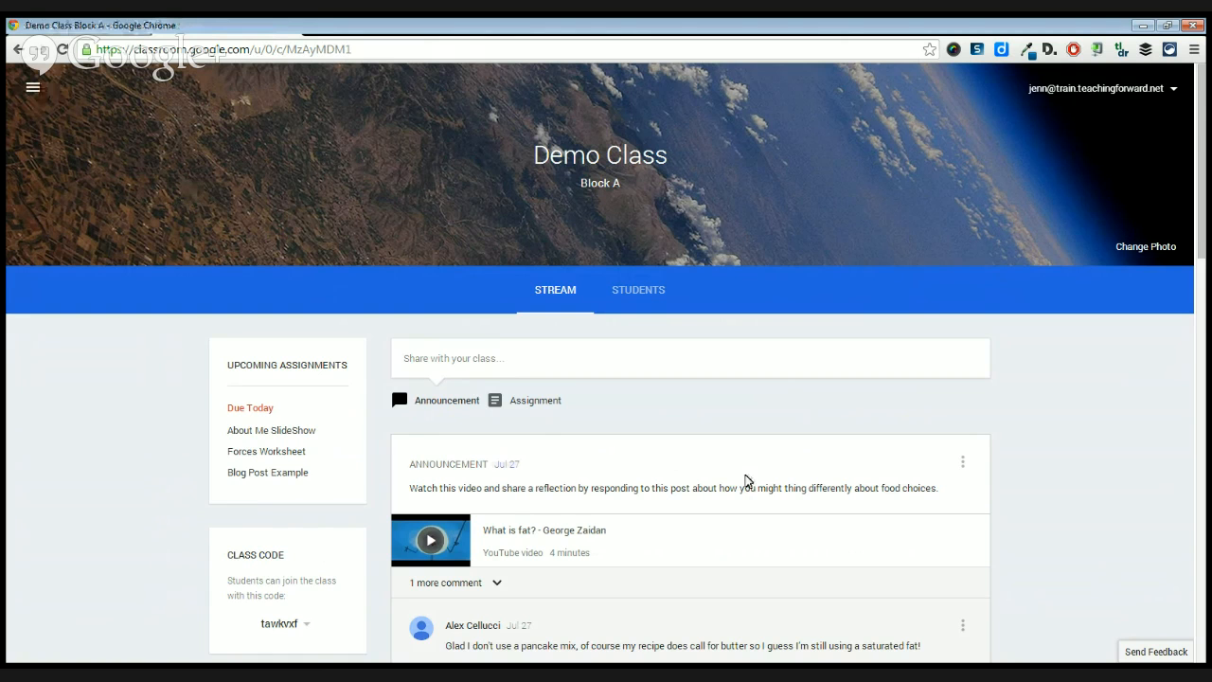
pyautogui.scroll(-2, 746, 481)
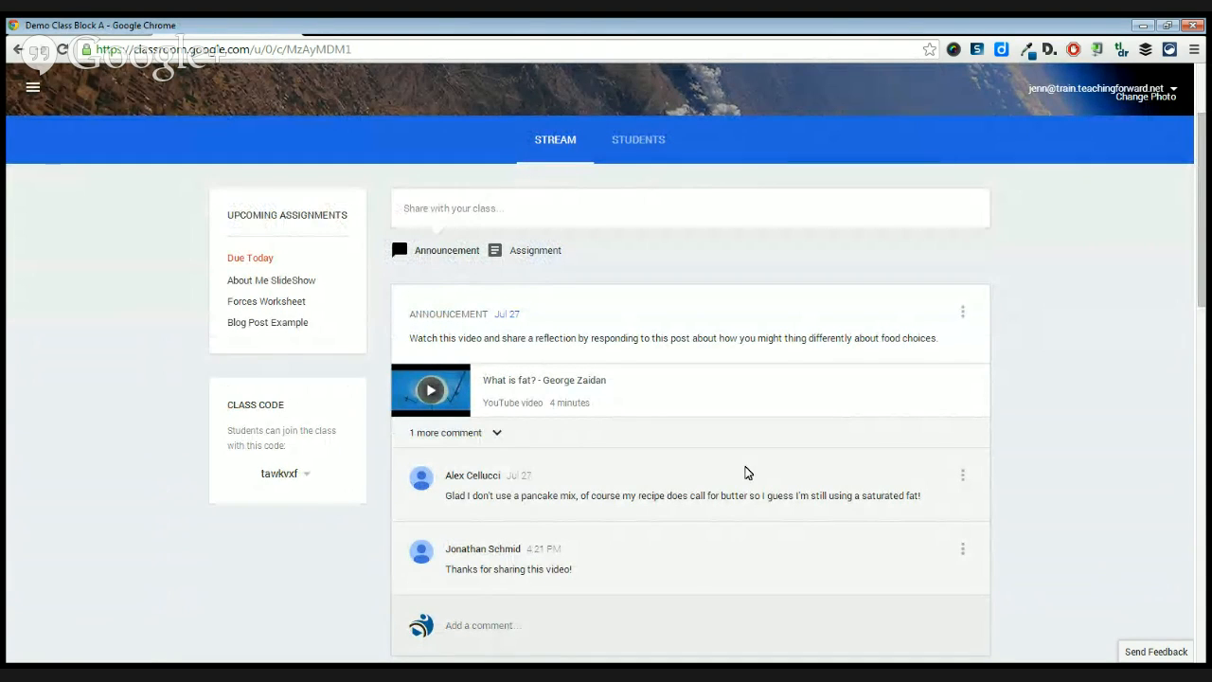
pyautogui.scroll(1, 747, 473)
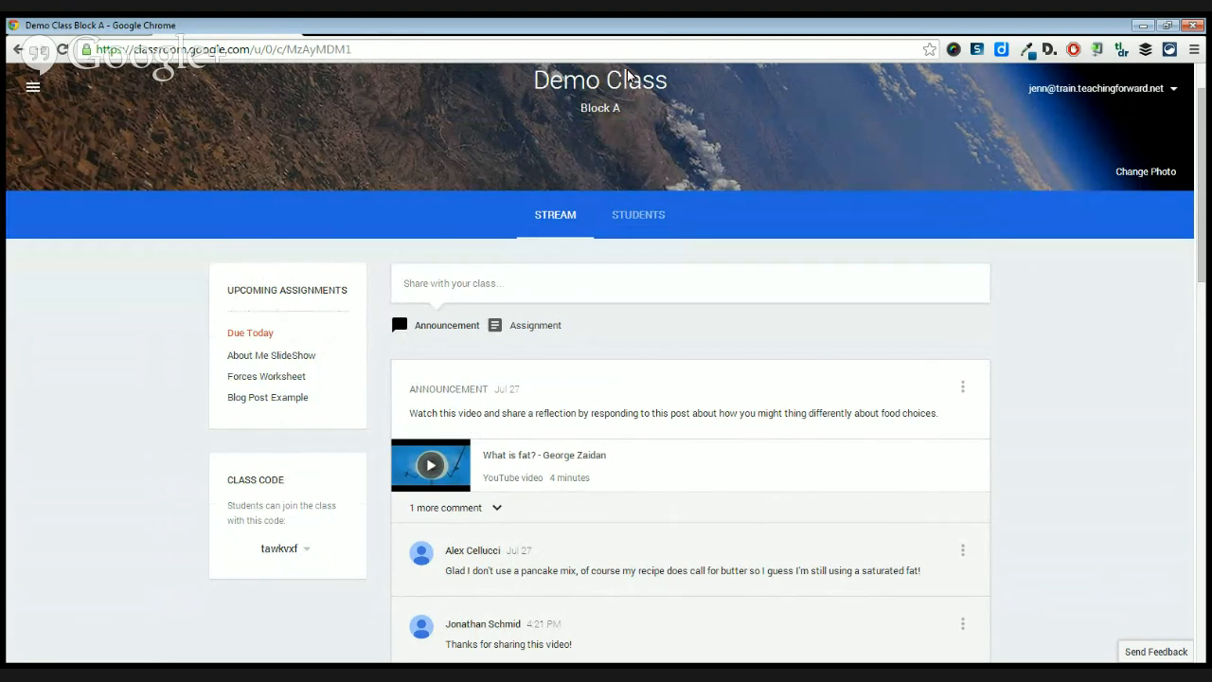
pyautogui.click(112, 30)
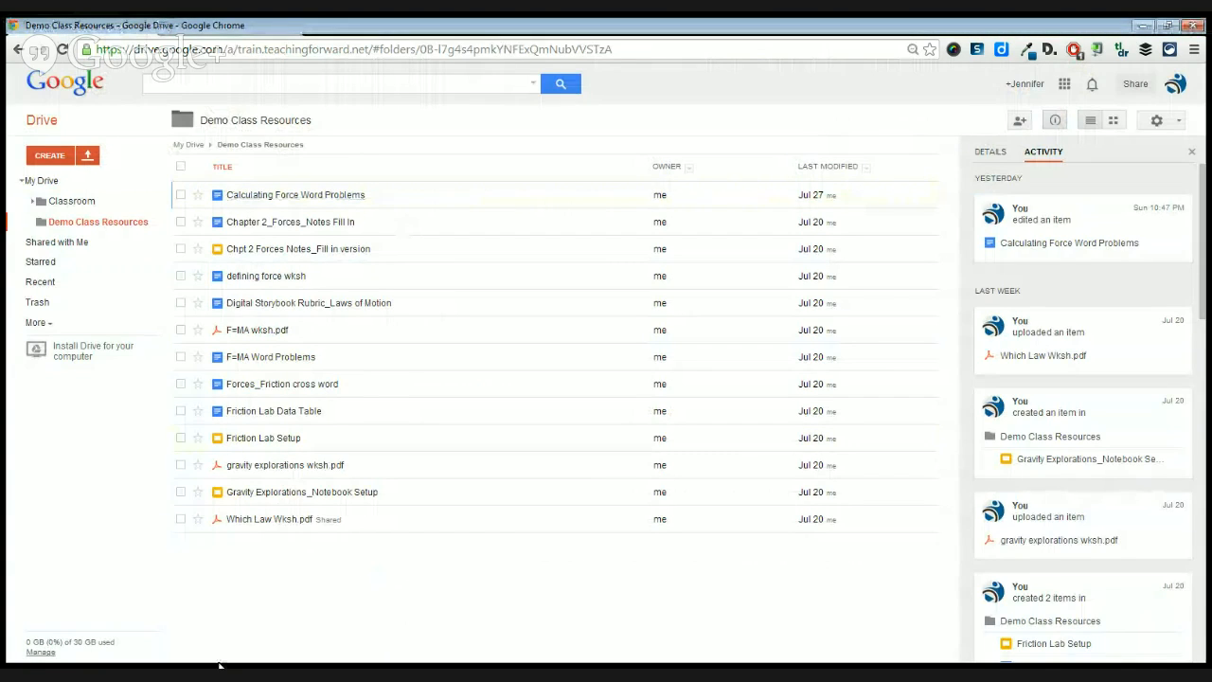